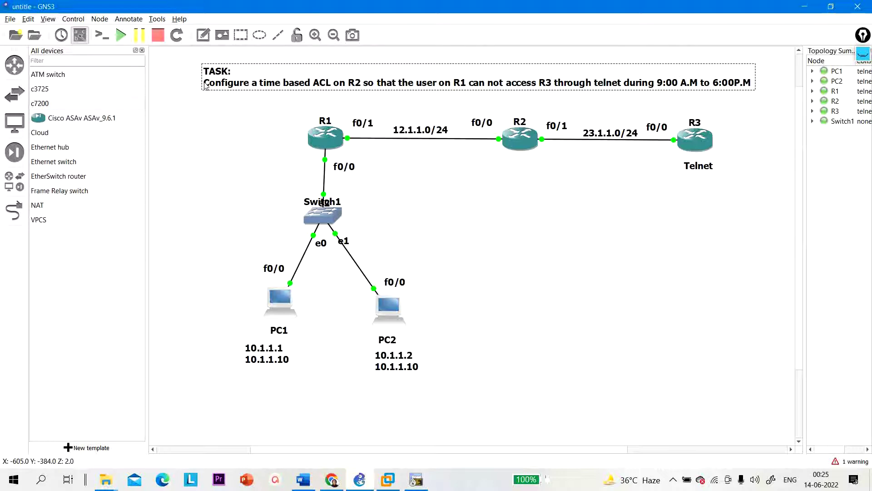
- Highlight the lab note's task statement, including the part about the ACL on R2
double_click(209, 87)
click(210, 87)
drag(207, 85, 361, 89)
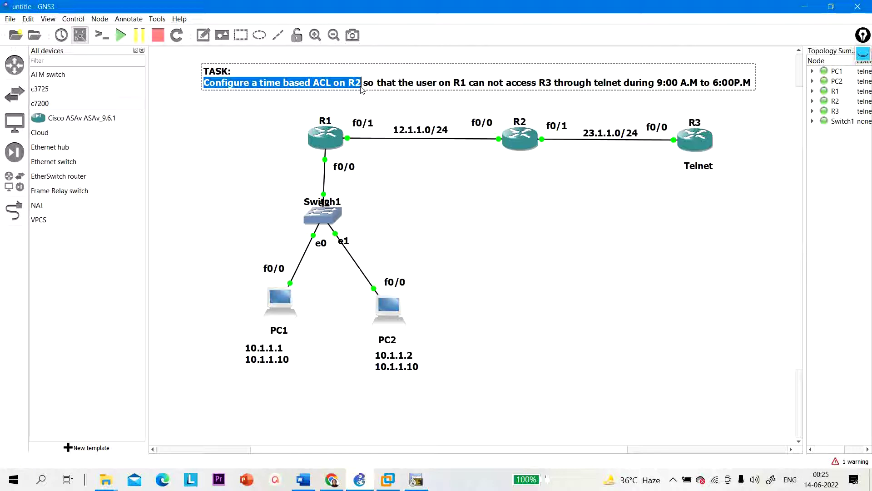
drag(362, 88, 754, 89)
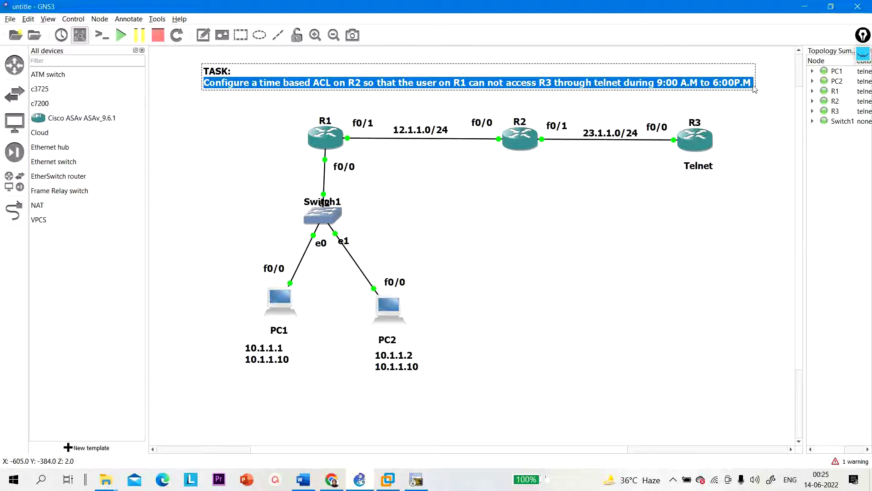
click(658, 304)
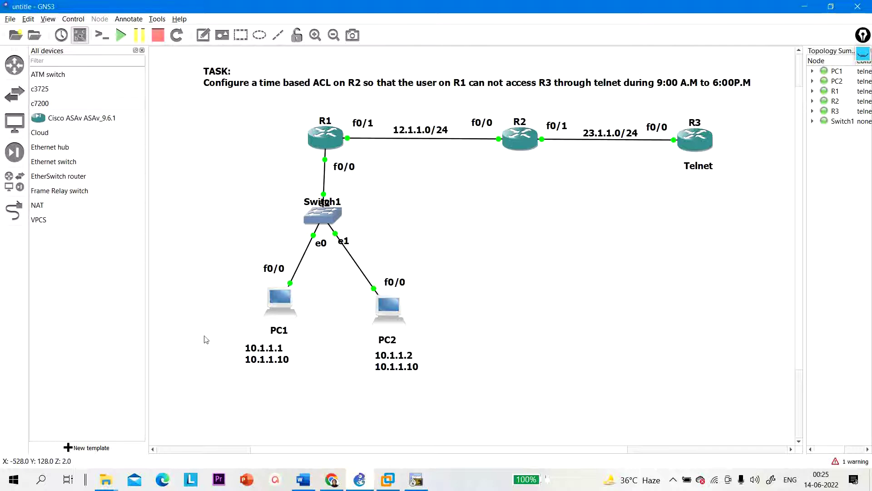
- Nudge the 12.1.1.0/24 label upward and the 23.1.1.0/24 label slightly up-left
drag(202, 253, 434, 400)
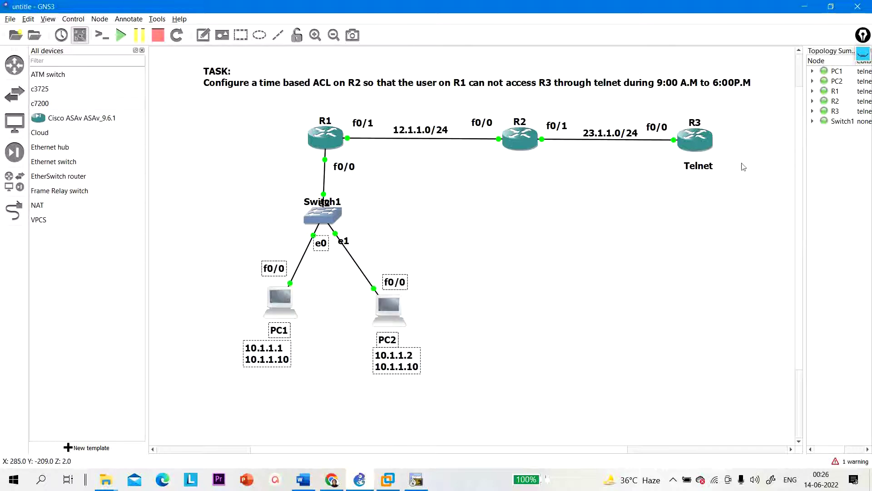
drag(734, 184, 653, 106)
click(636, 218)
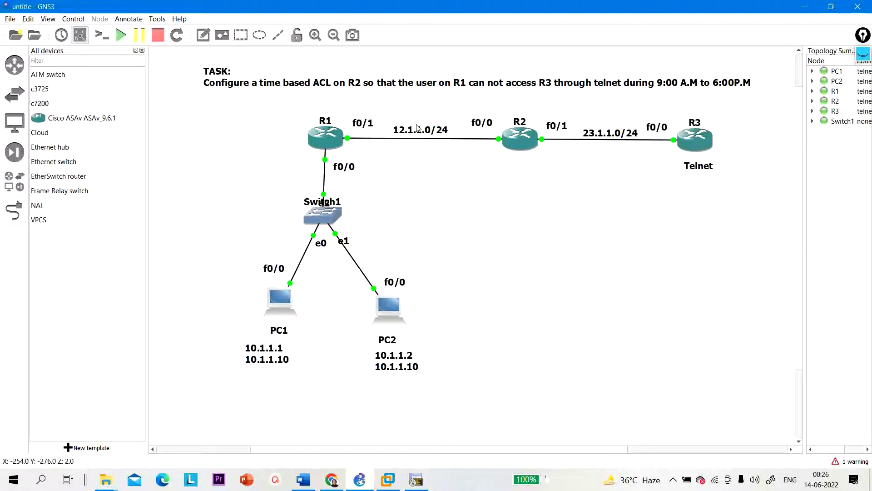
drag(414, 130, 415, 127)
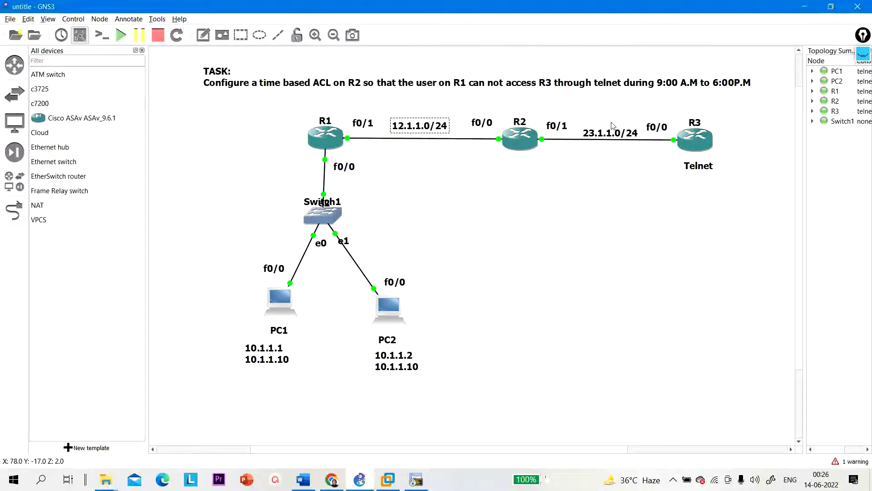
drag(613, 126, 611, 124)
click(605, 245)
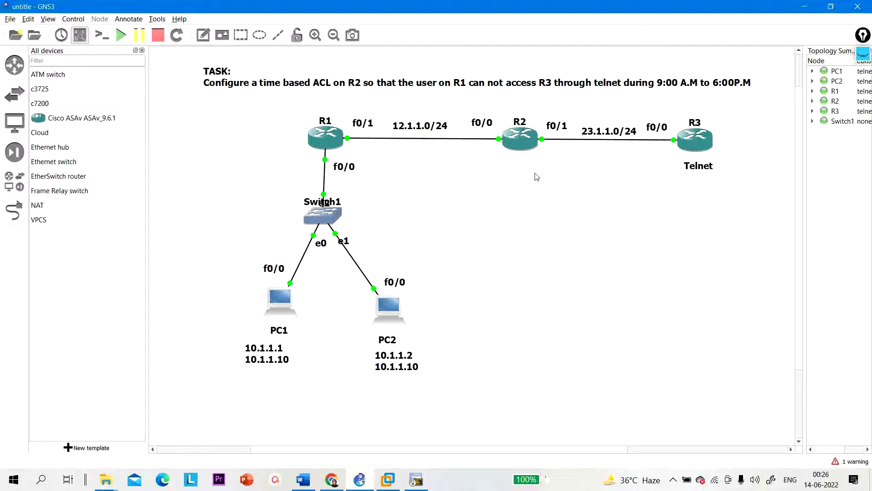
- Select R2, then PC1 and PC2 with their notes, and clear the selection
drag(540, 167, 499, 107)
drag(428, 380, 233, 261)
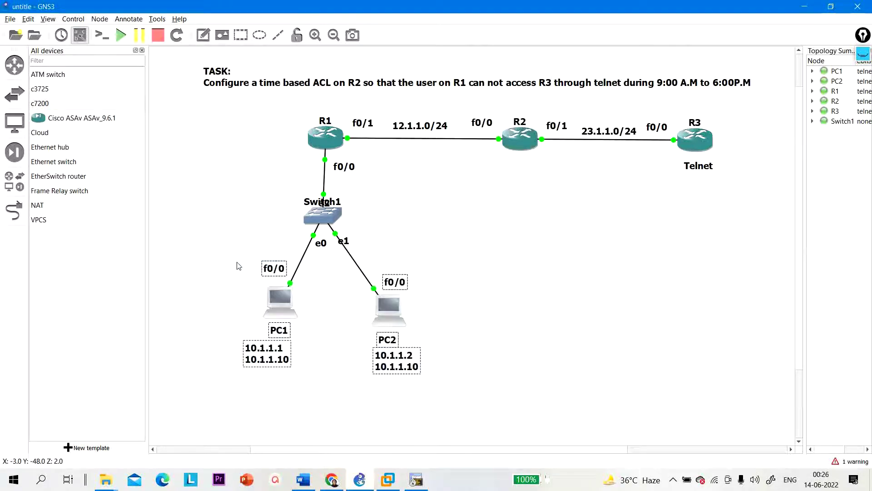
drag(733, 185, 681, 139)
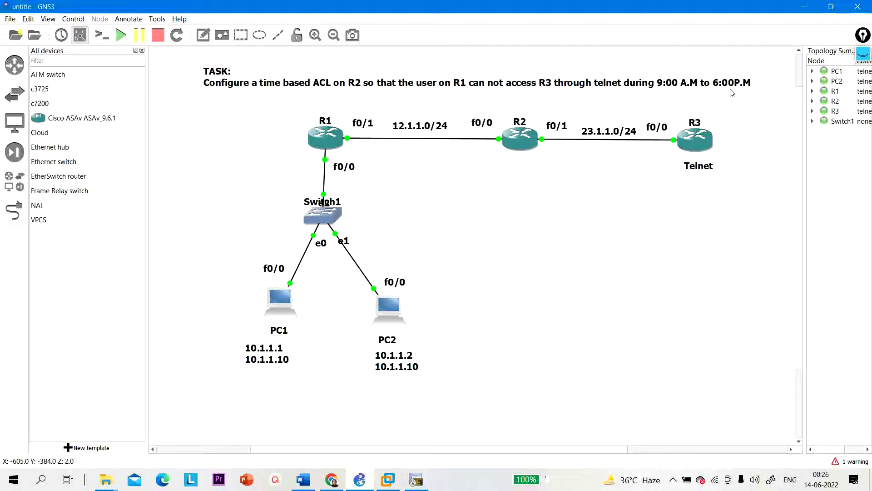
drag(443, 358, 226, 254)
click(497, 287)
- On PC1, run 'show ip int br | ex un' and confirm FastEthernet0/0 is up at 10.1.1.1
click(422, 477)
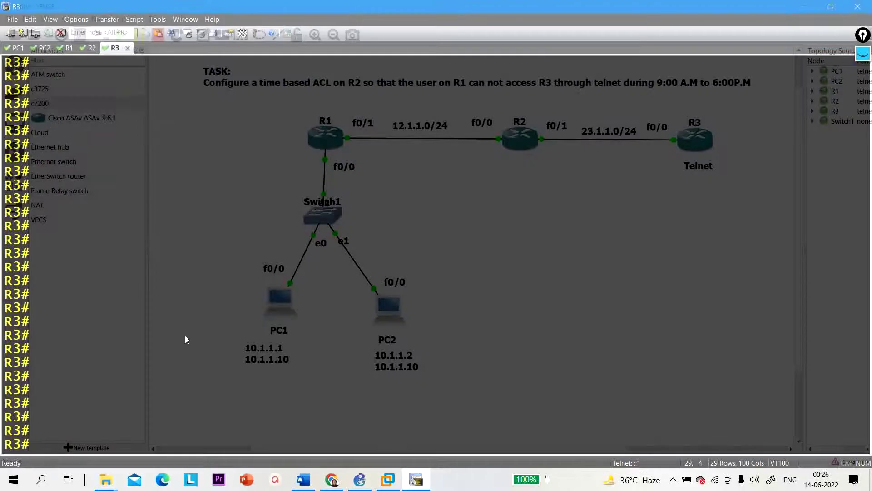
key(alt+1)
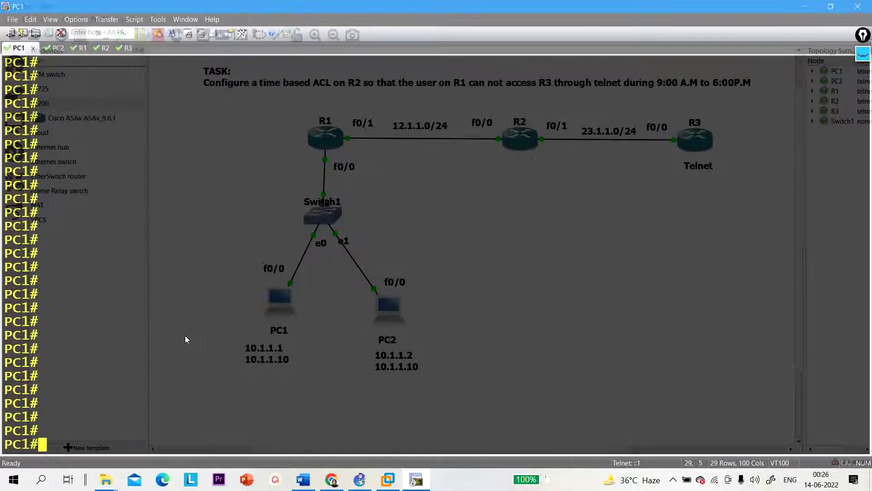
text(sh)
key(Tab)
text(ip i)
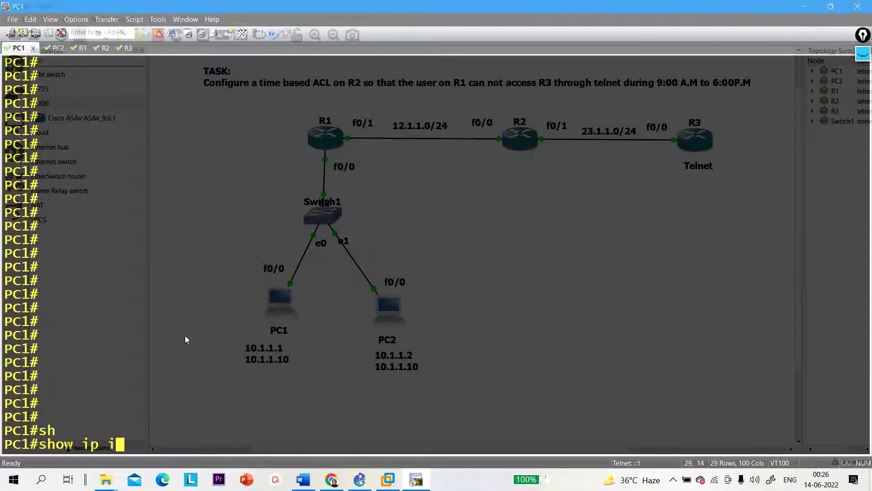
text(nt br | )
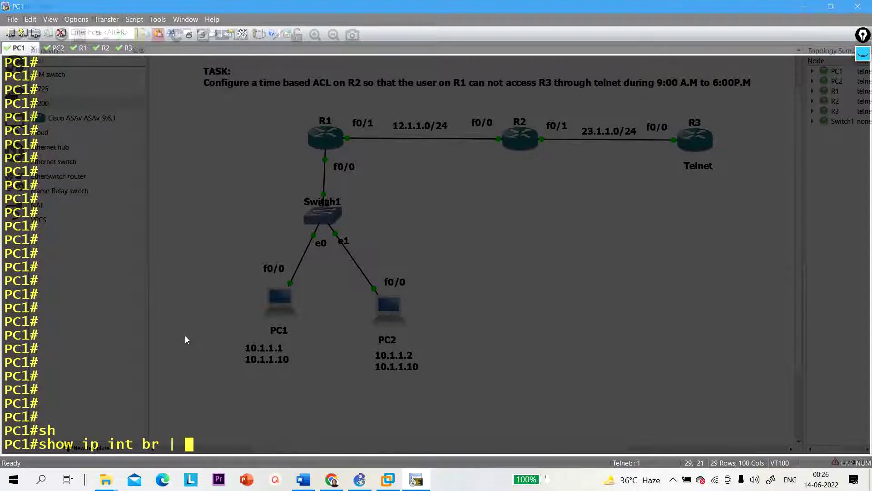
text(ex un)
key(Return)
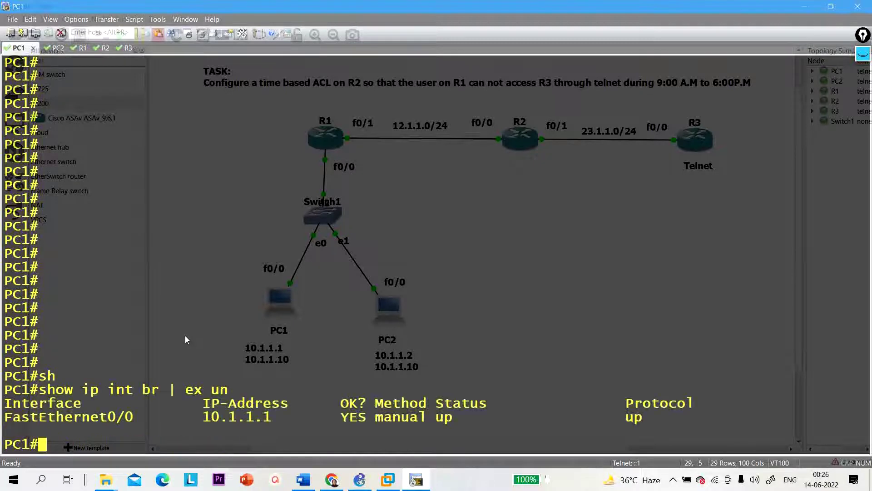
key(Return)
key(Return)
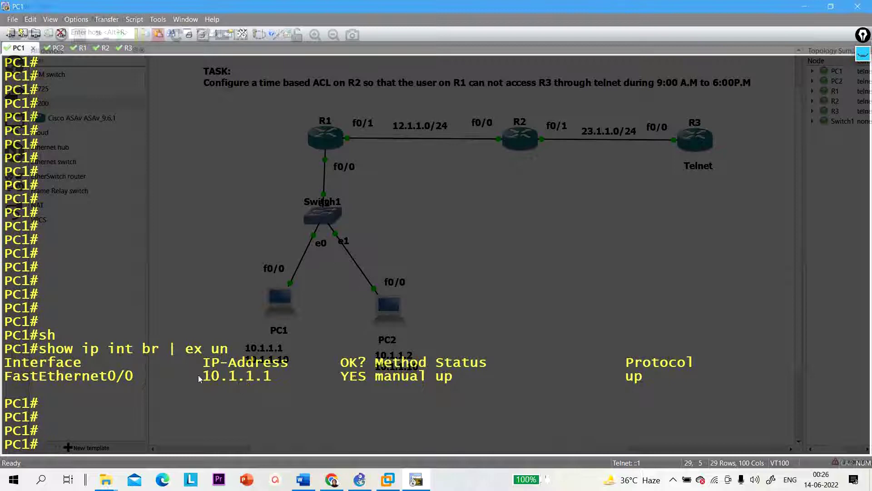
drag(200, 378, 277, 378)
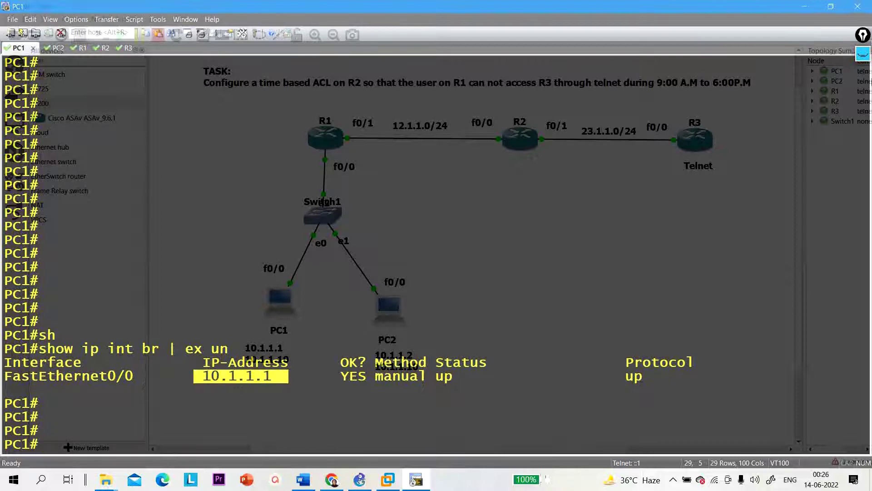
- Close the terminal and realign the PC1 and PC2 address notes beneath their icons in GNS3
click(864, 4)
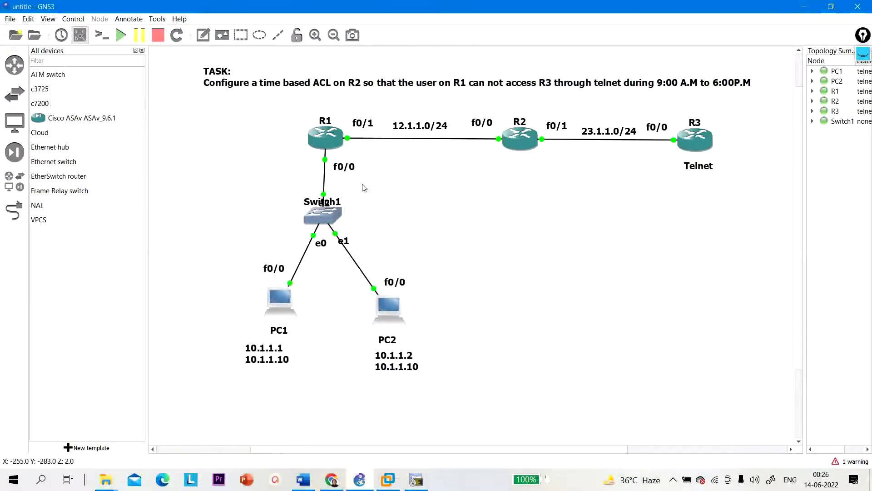
drag(263, 345, 280, 353)
drag(412, 364, 410, 362)
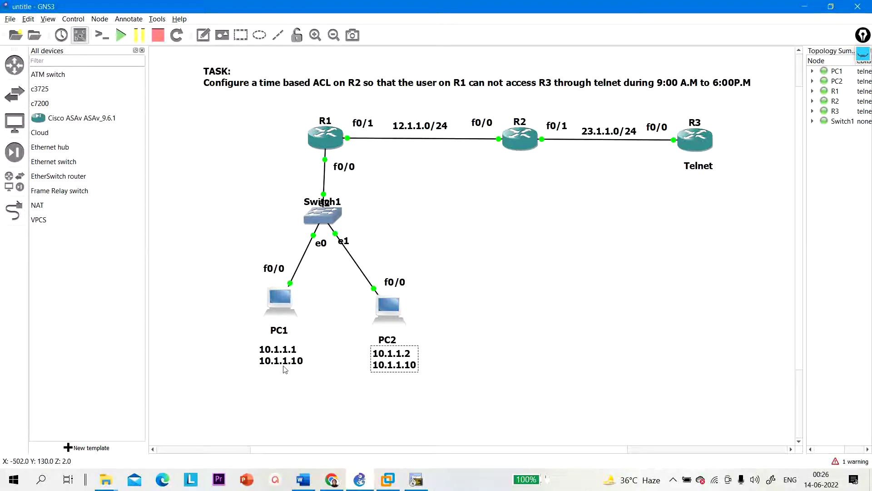
double_click(282, 309)
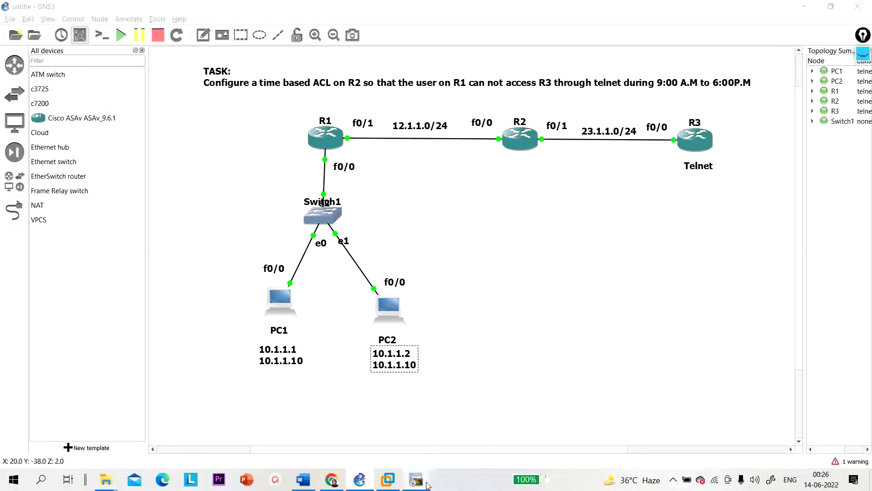
- Show R1's active interface summary with 'show ip int br | ex un'
key(ctrl+Tab)
key(ctrl+Tab)
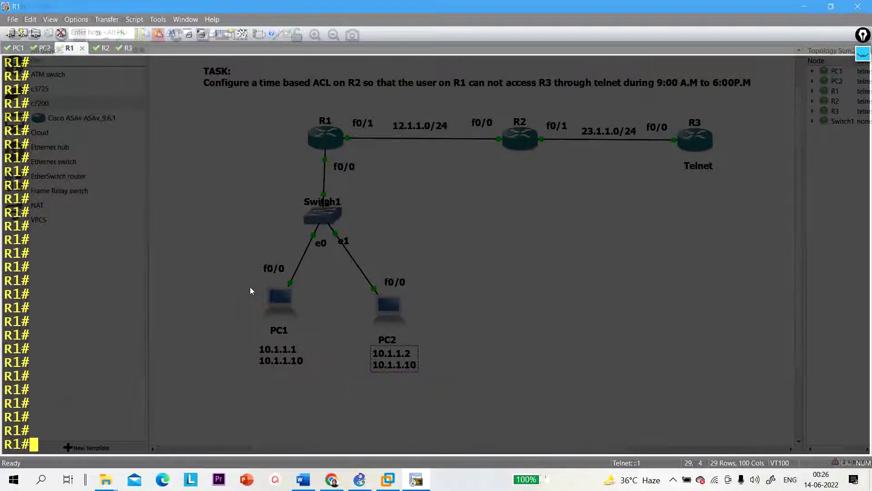
text(sh)
key(Tab)
text(ip int br )
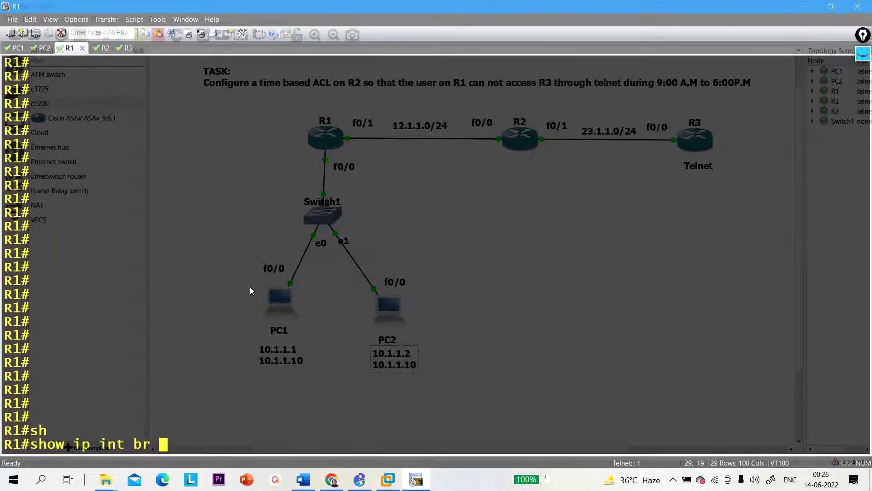
text(| ex un)
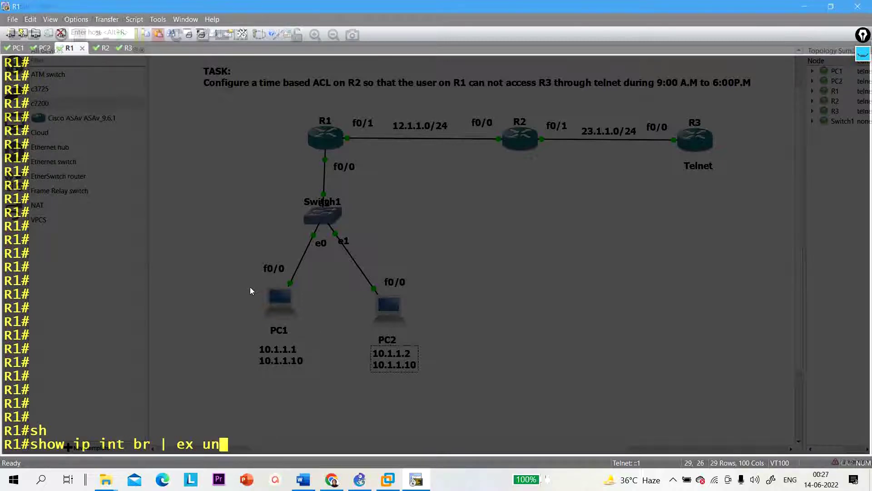
key(Return)
- Enter global configuration on R1 and select interface f0/0
key(Return)
key(Return)
key(Return)
key(Return)
key(Return)
text(co)
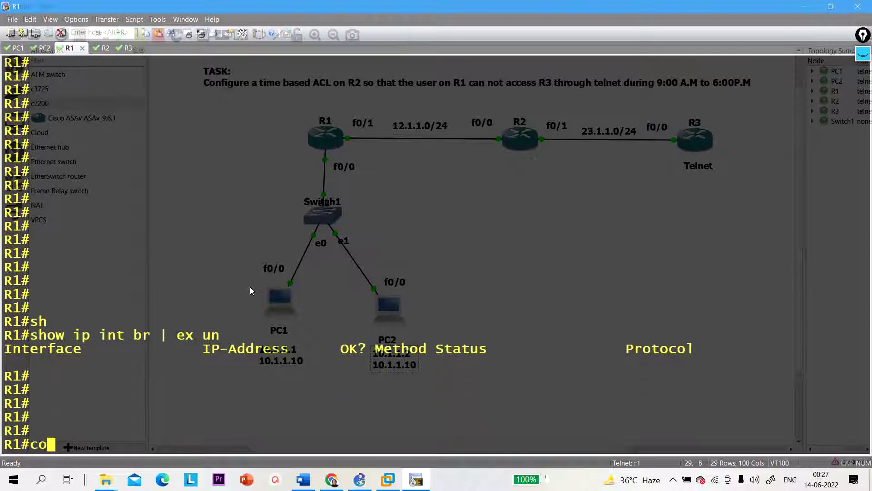
text(nf)
key(Tab)
key(Return)
key(Return)
key(Return)
key(Return)
key(Return)
text(ipin)
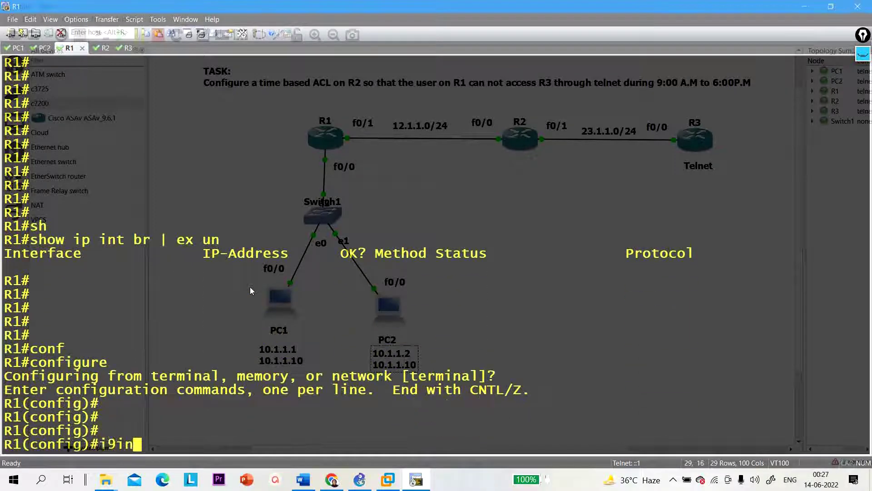
key(BackSpace)
key(BackSpace)
key(BackSpace)
key(BackSpace)
text(int f0/0)
- Bring R1's f0/0 up with address 10.1.1.10 255.255.255.0
key(Return)
text(no sh)
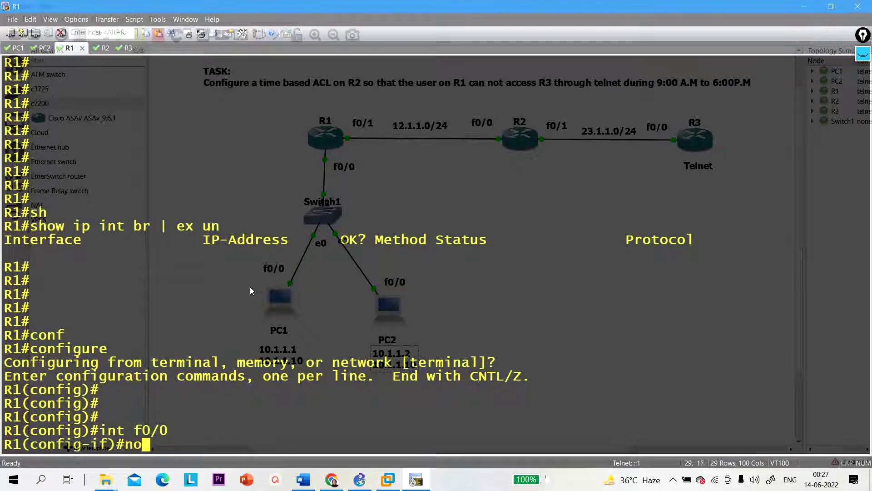
key(Tab)
key(Return)
text(ip ad)
key(Tab)
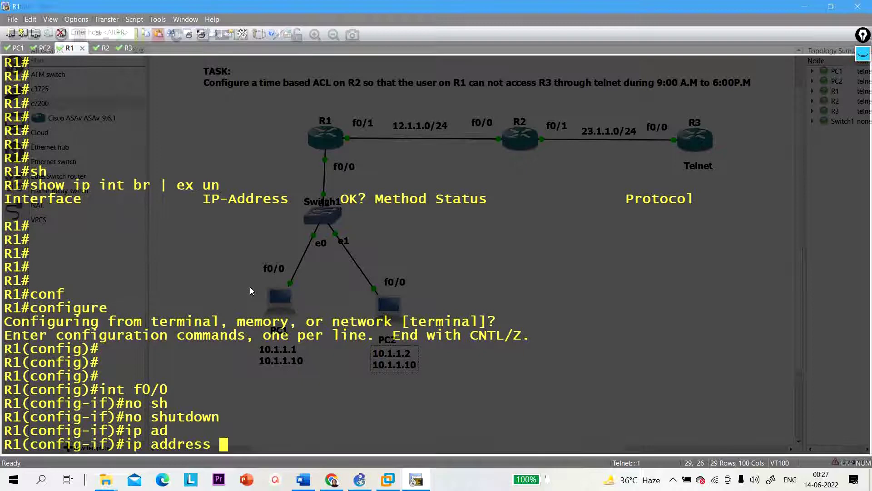
text(10.1.1.100)
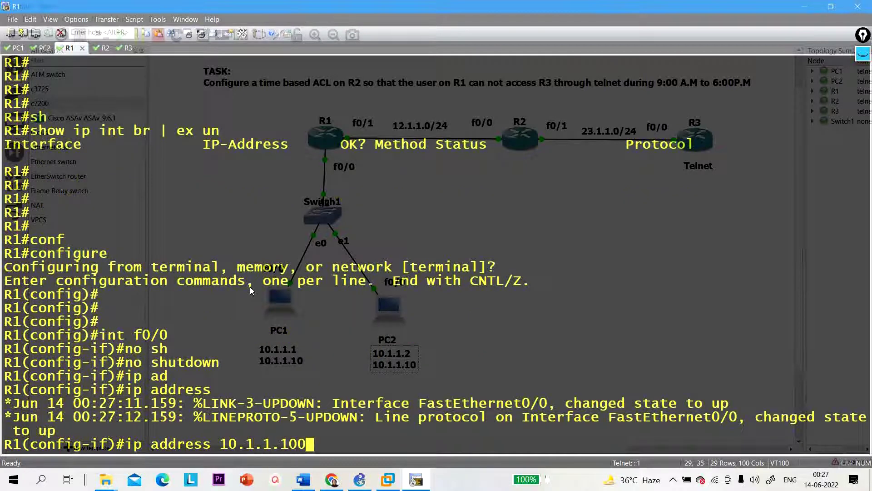
key(BackSpace)
text(255.)
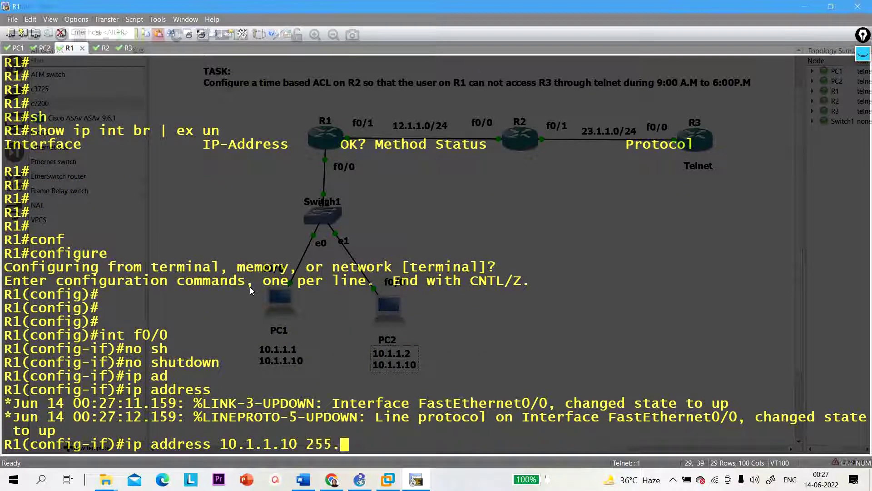
text(255.255.0)
key(Return)
key(Return)
key(Return)
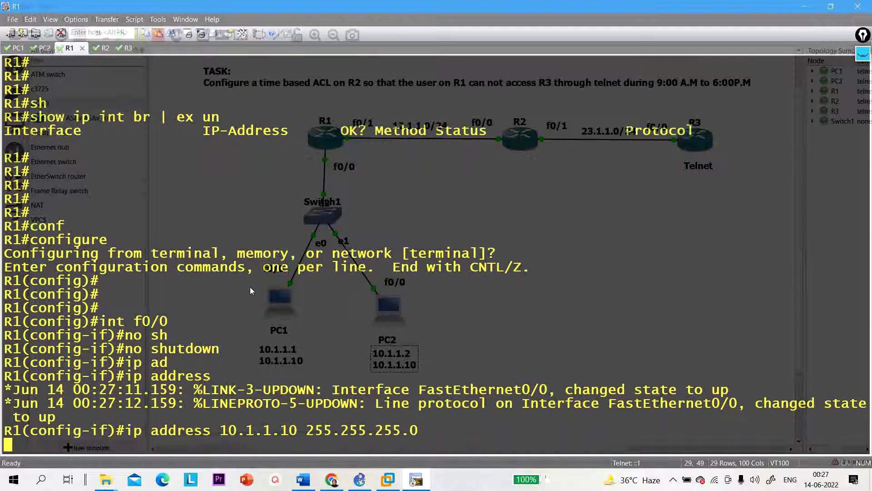
text(ex)
key(Return)
- Bring R1's f0/1 up with address 12.1.1.1 255.255.255.0 and exit the interface
text(int )
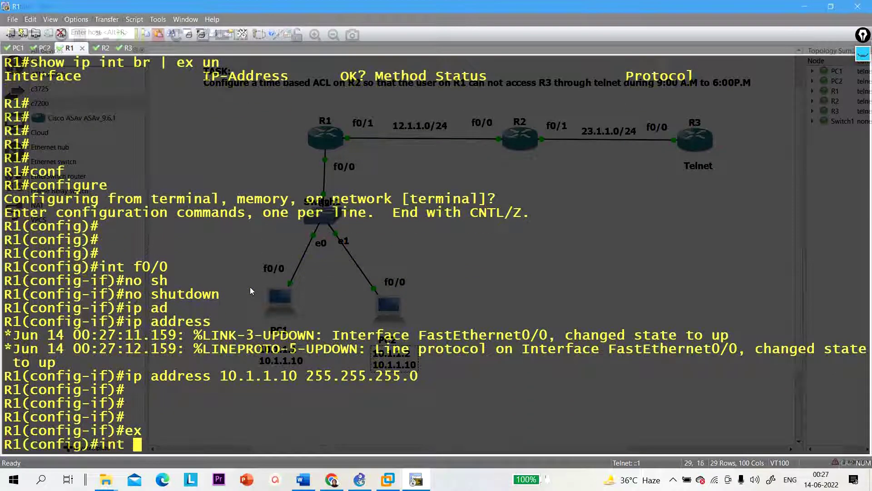
text(f0/1)
key(Return)
text(no sh)
key(Tab)
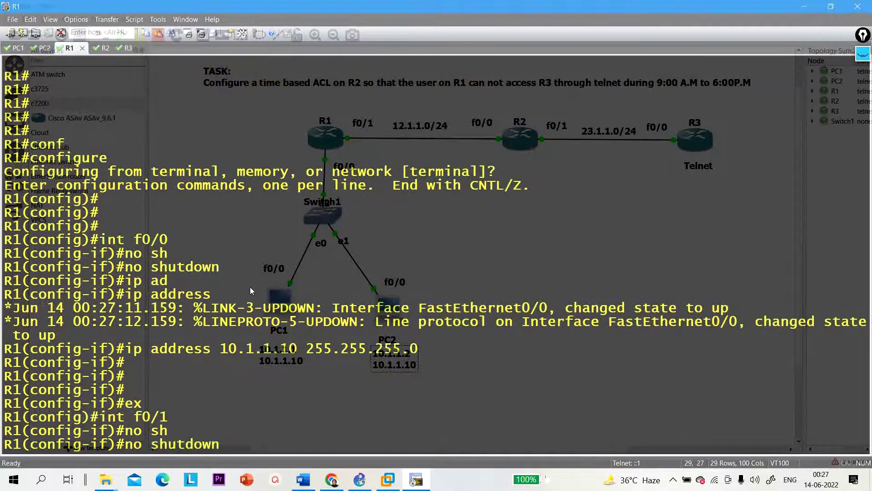
key(Return)
key(Return)
key(Return)
text(ip add)
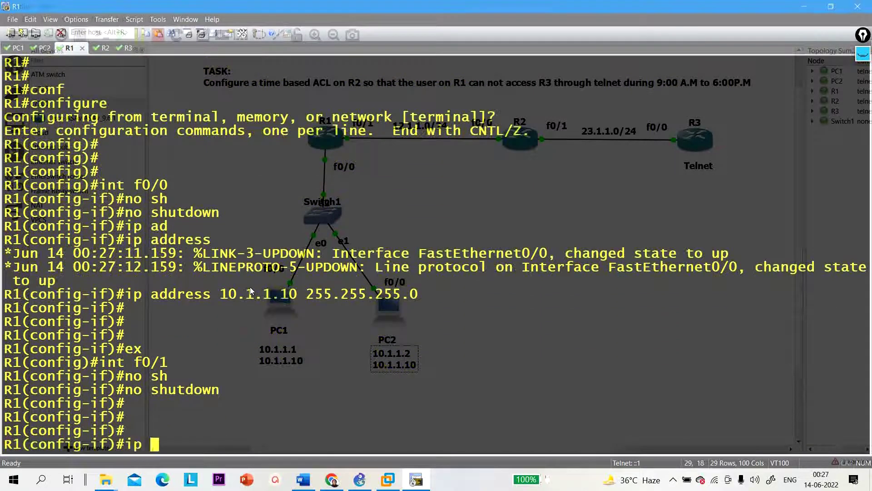
key(Tab)
text(12.1.1.1 )
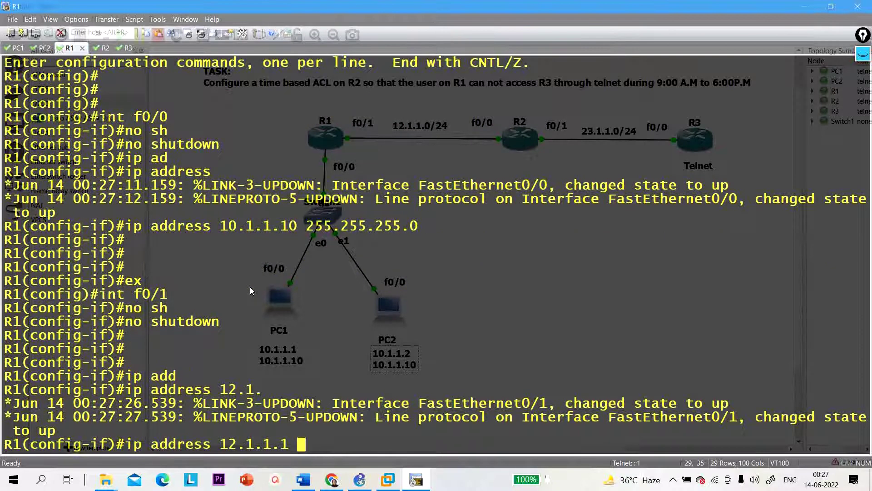
text(255.255.255.0)
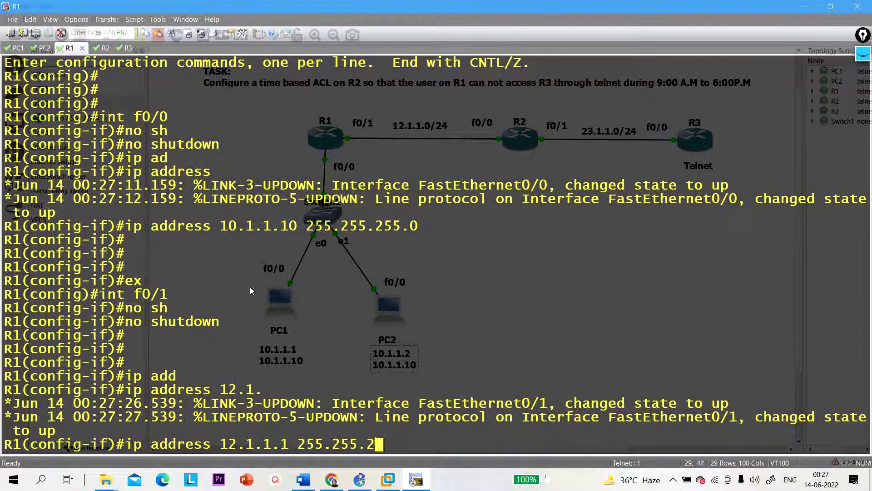
key(Return)
key(Return)
key(Return)
key(Return)
key(Return)
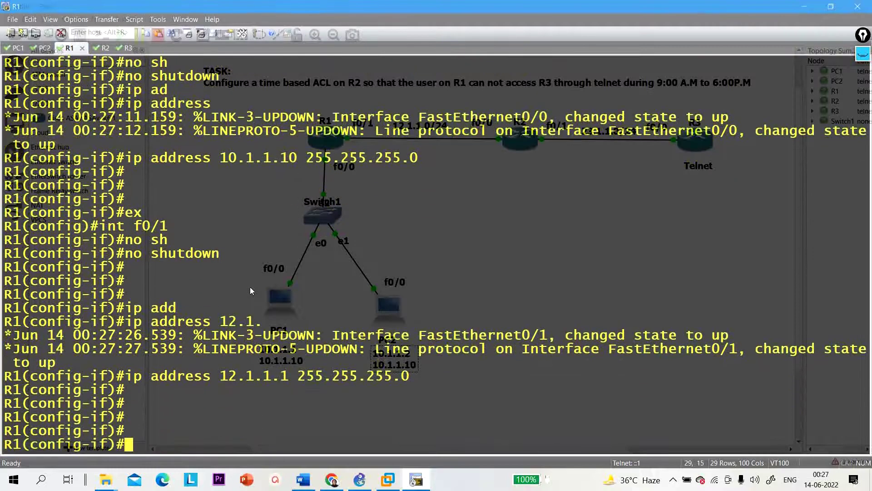
text(ex)
key(Return)
key(Return)
key(Return)
key(Return)
key(Return)
key(Return)
key(Return)
key(Return)
key(Return)
key(Return)
key(Return)
key(Return)
key(Return)
key(Return)
key(Return)
key(Return)
key(Return)
key(Return)
key(Return)
key(Return)
key(Return)
key(Return)
key(Return)
key(Return)
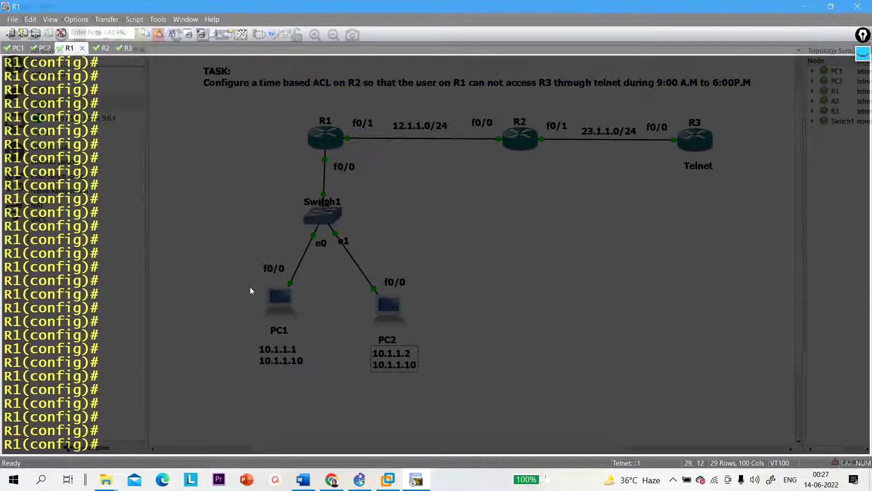
- Start EIGRP process 100 on R1 with 'router eigrp 100'
text(roy)
key(Return)
text(roy)
key(BackSpace)
key(Tab)
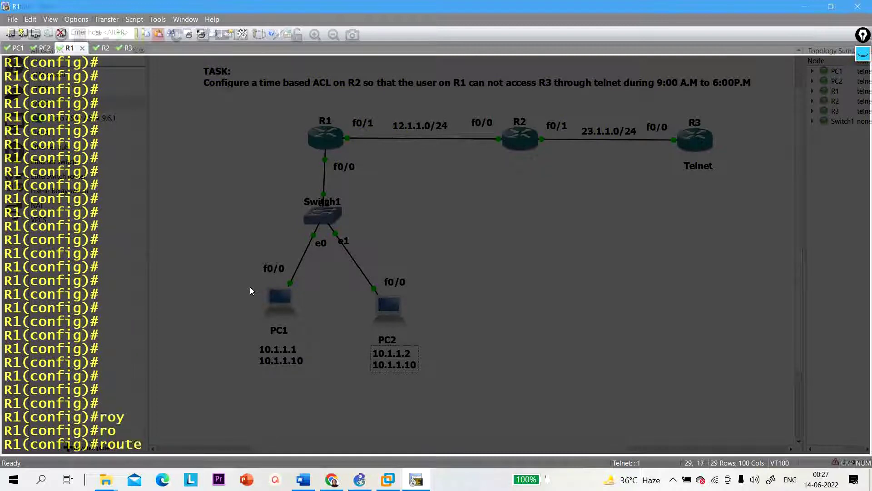
text(r ro)
key(BackSpace)
key(BackSpace)
text(ei)
key(Tab)
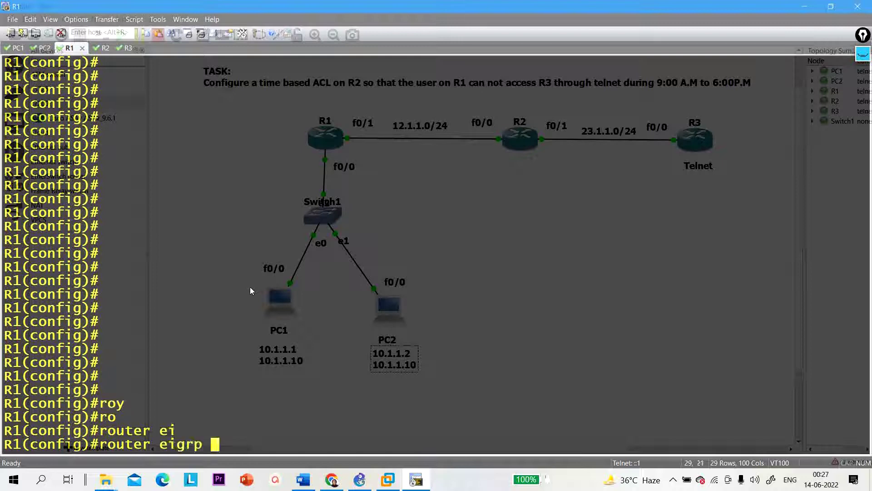
text(100)
key(Return)
- Advertise all interfaces with 'network 0.0.0.0' and leave router configuration
text(netr)
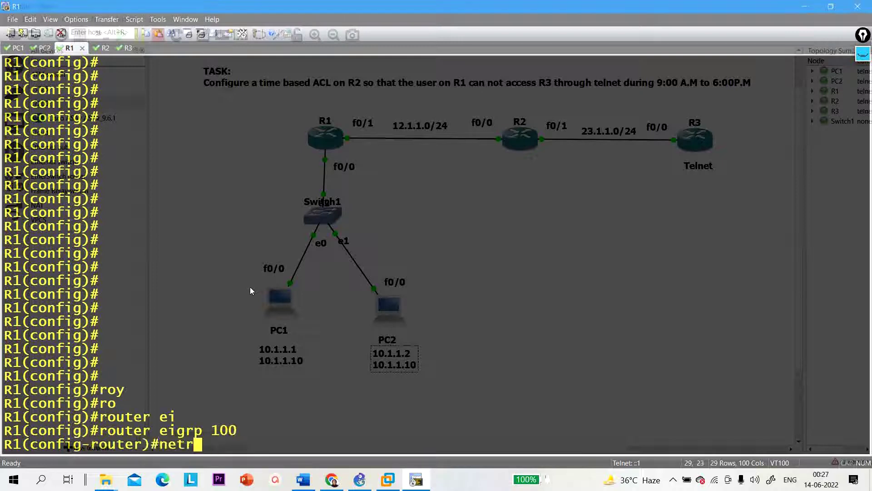
key(Tab)
key(BackSpace)
key(Tab)
text(0)
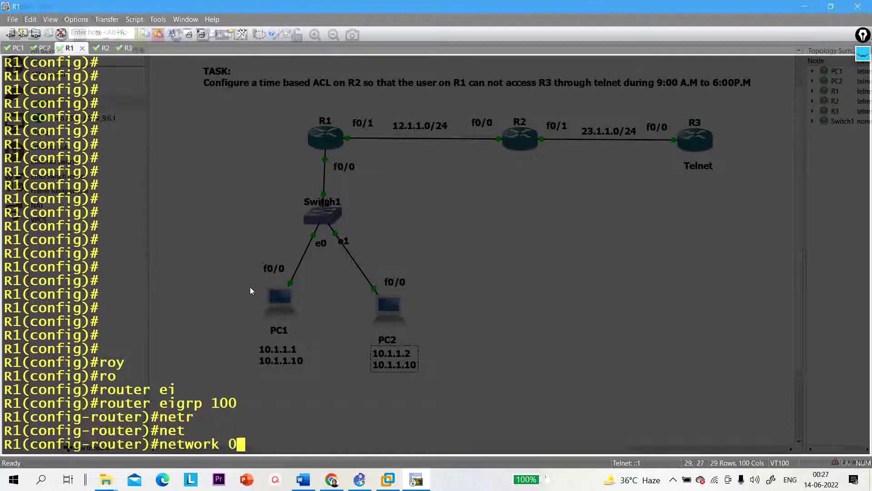
text(.0.0.0)
key(Return)
key(Return)
key(Return)
key(Return)
text(er)#e)
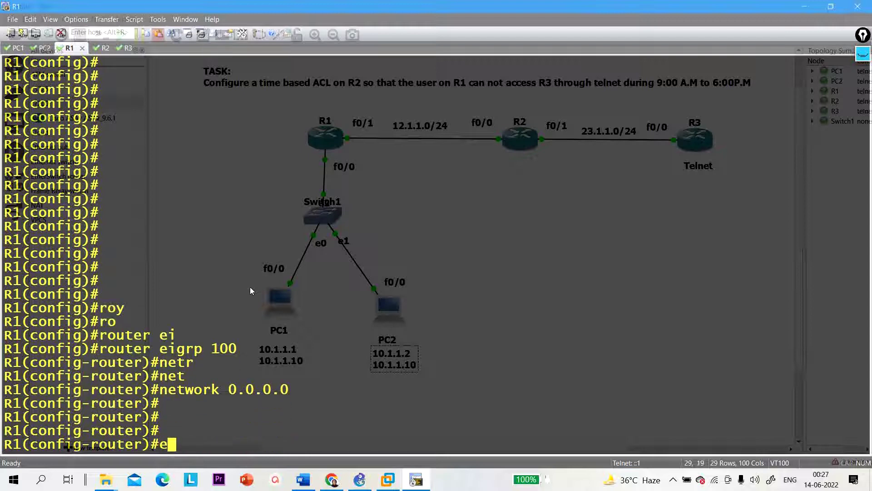
text(xi)
key(Return)
key(Return)
key(Return)
key(Return)
key(Return)
key(Return)
key(Return)
- Switch to R2's console, enter global configuration and select interface f0/0
key(ctrl+Tab)
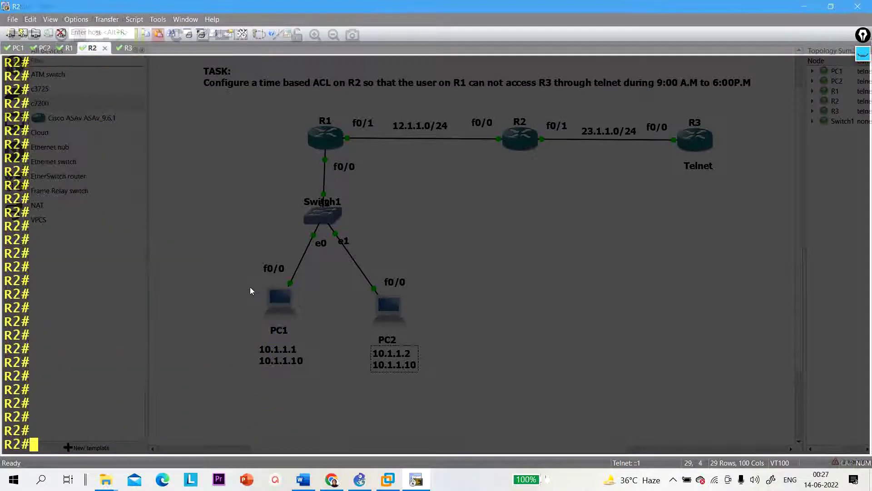
text(comn)
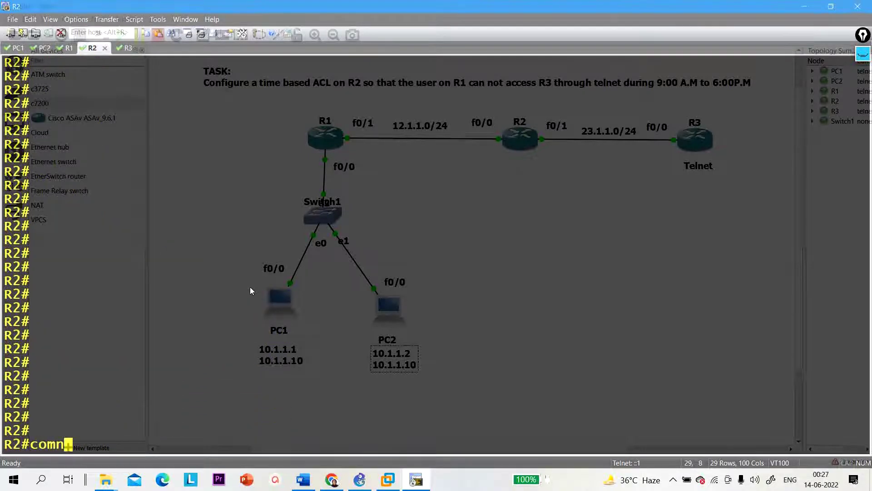
text(f)
key(Tab)
key(Return)
key(Return)
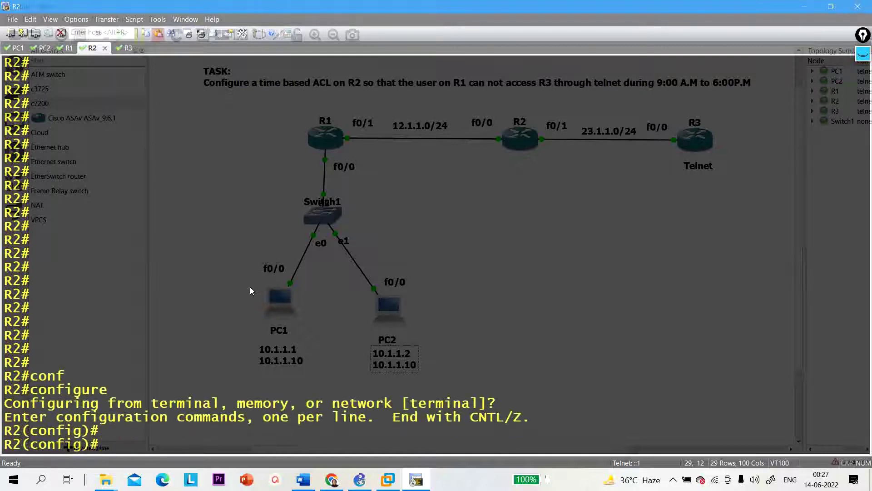
text(int f0/0)
key(Return)
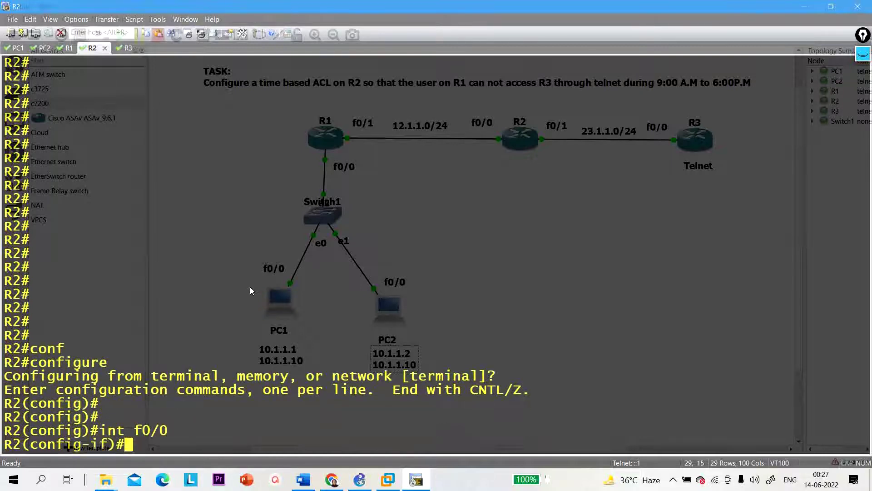
- Bring R2's f0/0 up with address 12.1.1.2 255.255.255.0
text(no sh)
key(Tab)
key(Return)
text(ip ad)
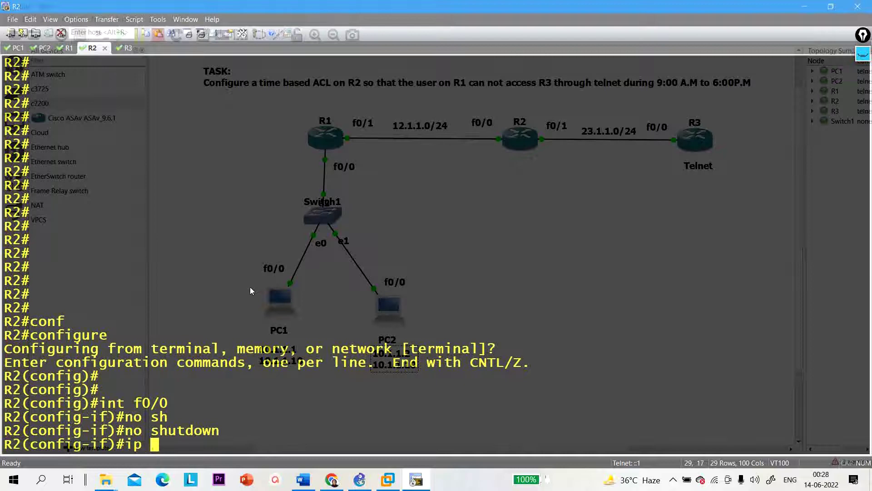
key(Tab)
text(12.1.)
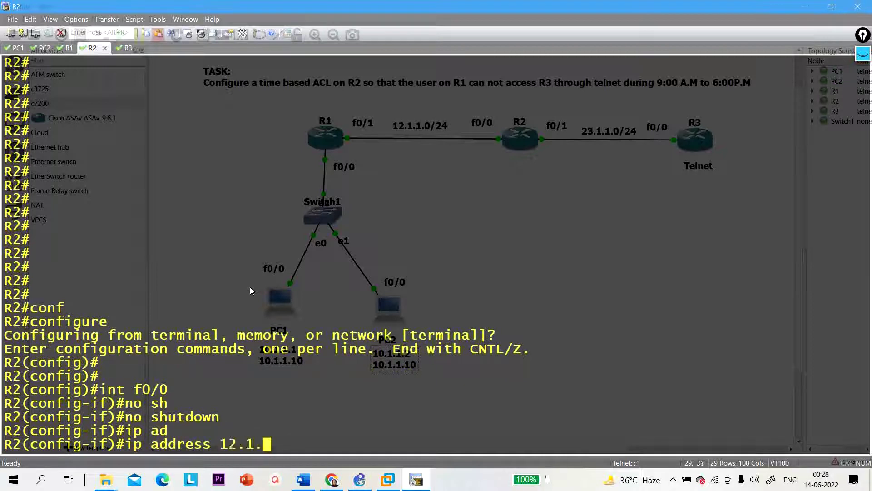
text(1.2 255.255.255.0)
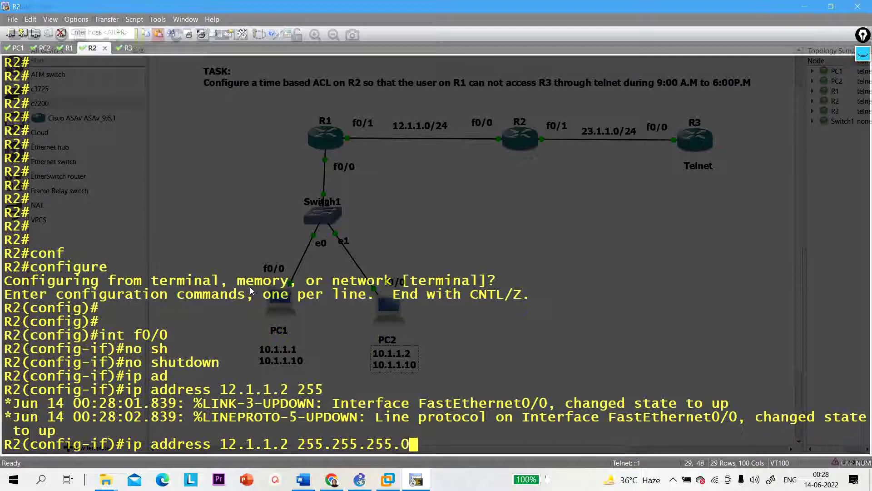
key(Return)
text(ex)
key(Return)
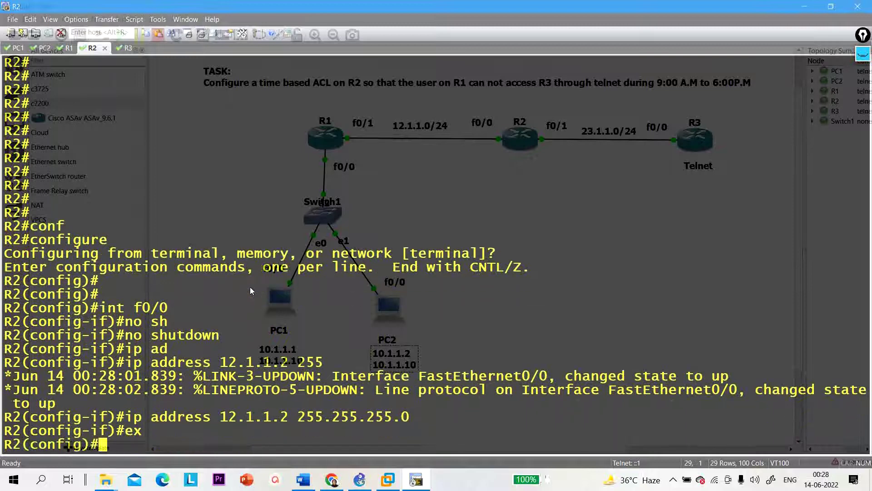
- Bring R2's f0/1 up with address 23.1.1.1 255.255.255.0 and exit the interface
text(int f)
text(0/1)
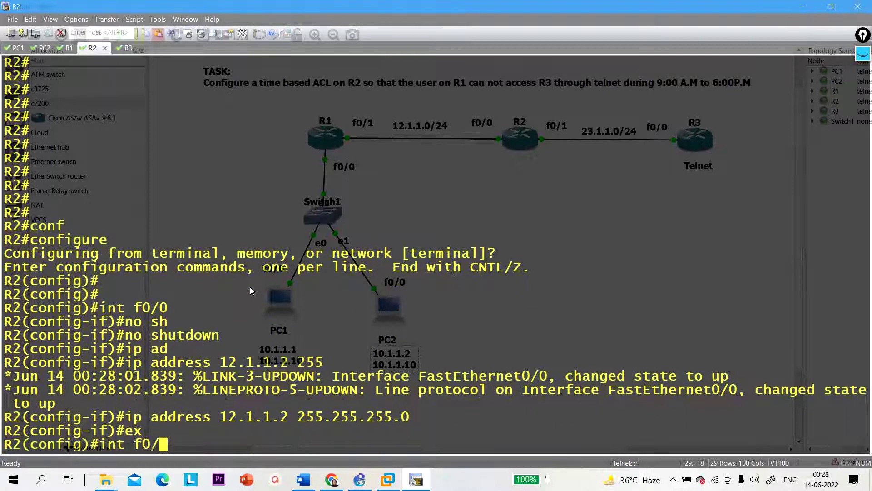
key(Return)
text(no sh)
key(Tab)
key(Return)
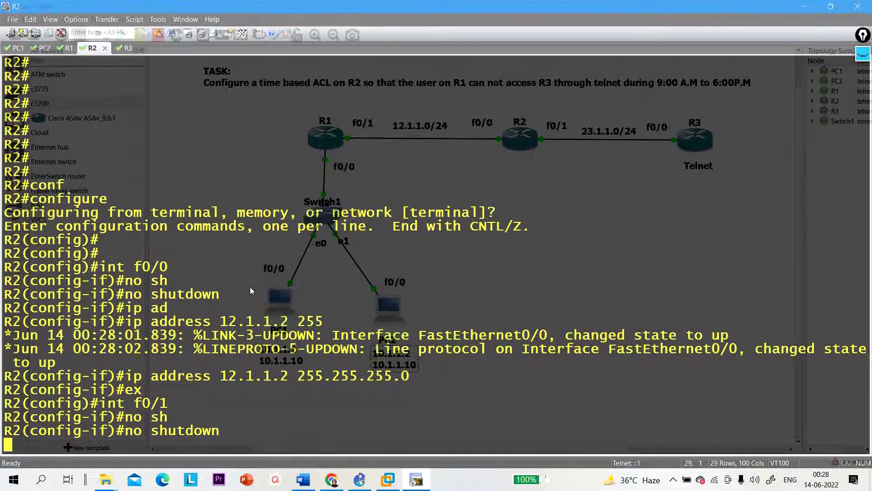
text(ip ad)
key(Tab)
text(2)
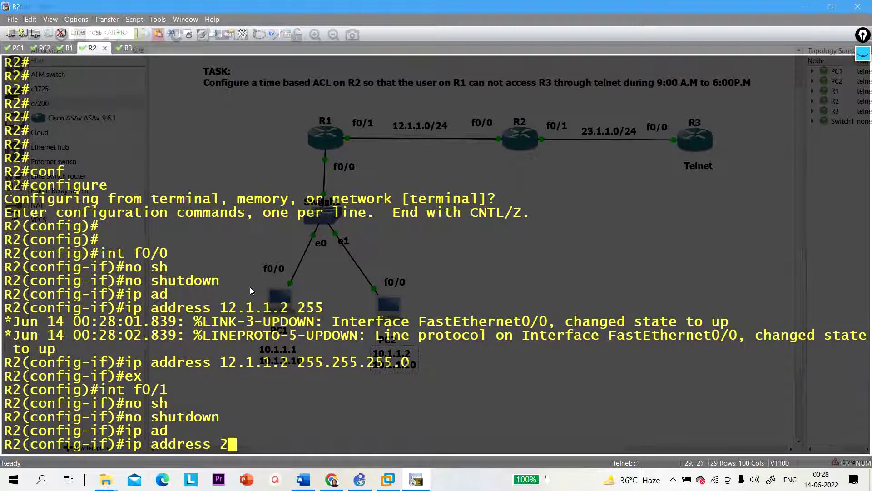
text(3.1.1.1 1255)
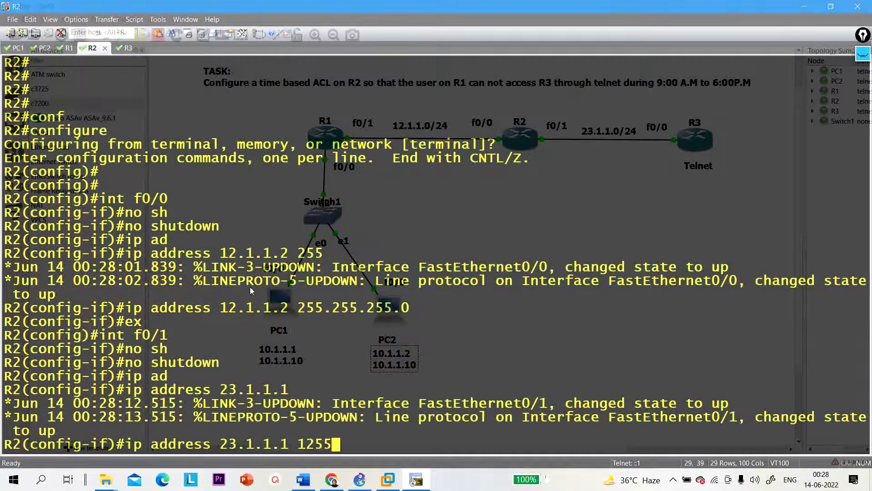
key(BackSpace)
key(BackSpace)
key(BackSpace)
key(BackSpace)
text(255.255.255.0)
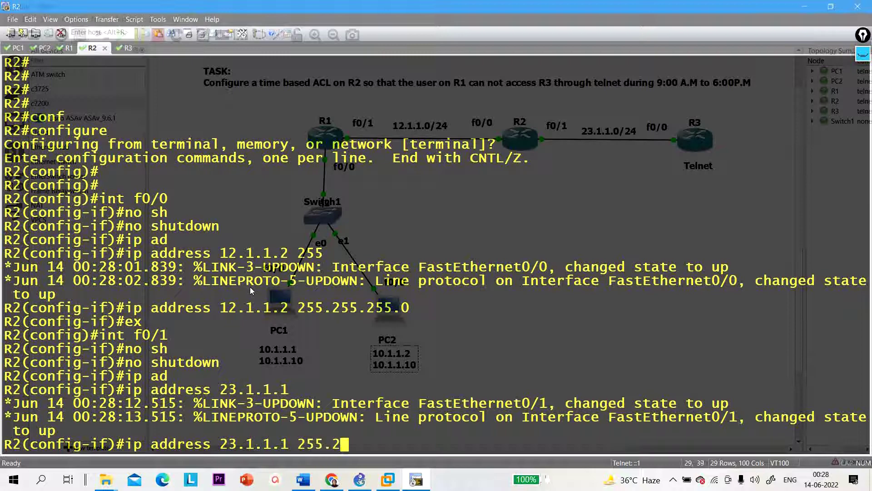
key(Return)
key(Return)
key(Return)
key(Return)
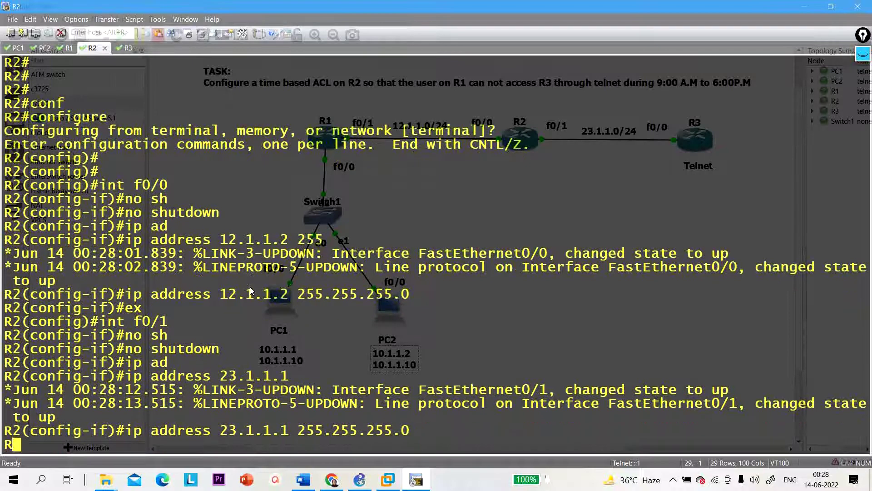
text(ex)
key(Return)
key(Return)
key(Return)
key(Return)
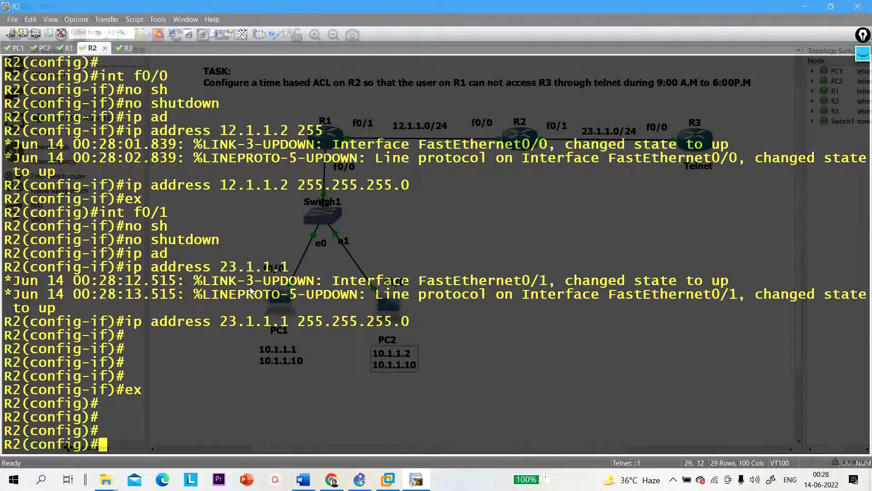
- Start EIGRP 100 on R2 advertising network 0.0.0.0, then leave configuration mode
text(rou)
key(Tab)
text(ter )
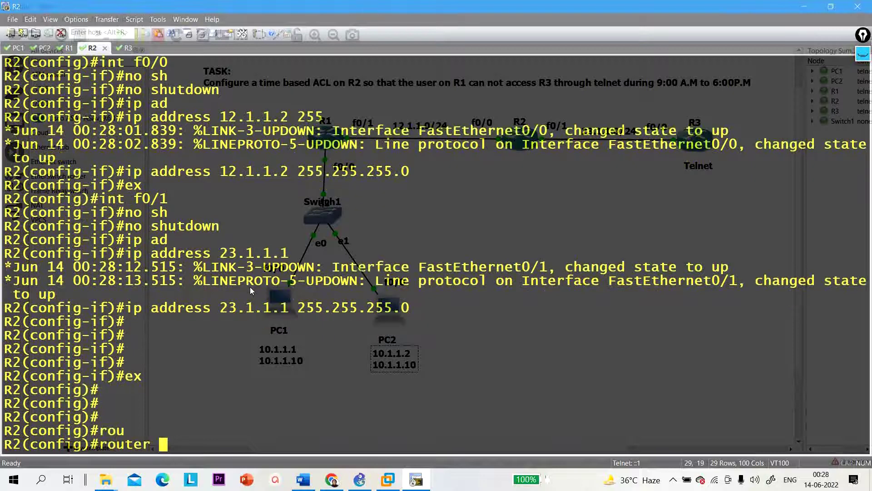
text(ei)
key(Tab)
text(100)
key(Return)
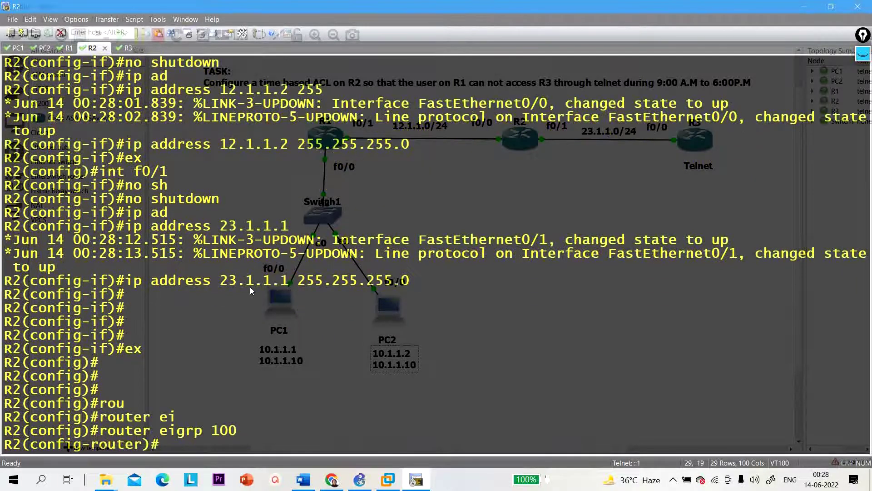
text(net)
key(Tab)
text(0.0.0.0)
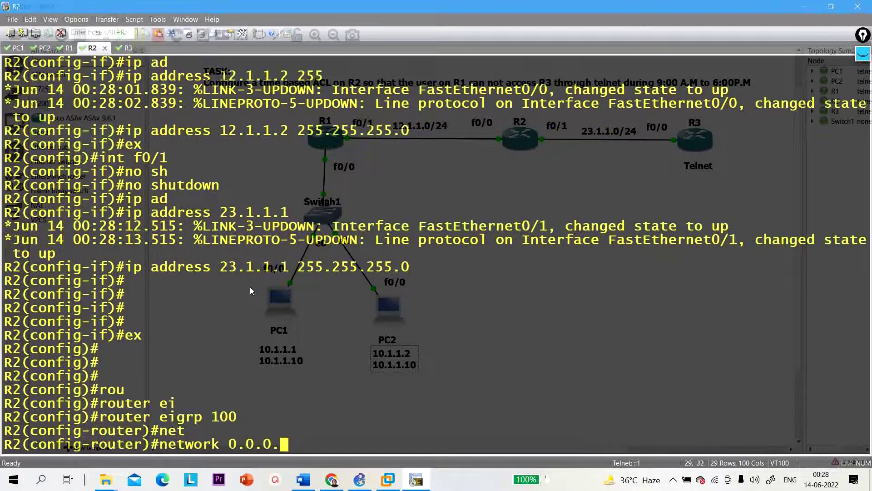
key(Return)
key(Return)
key(Return)
key(Return)
key(Return)
text(exi)
key(Return)
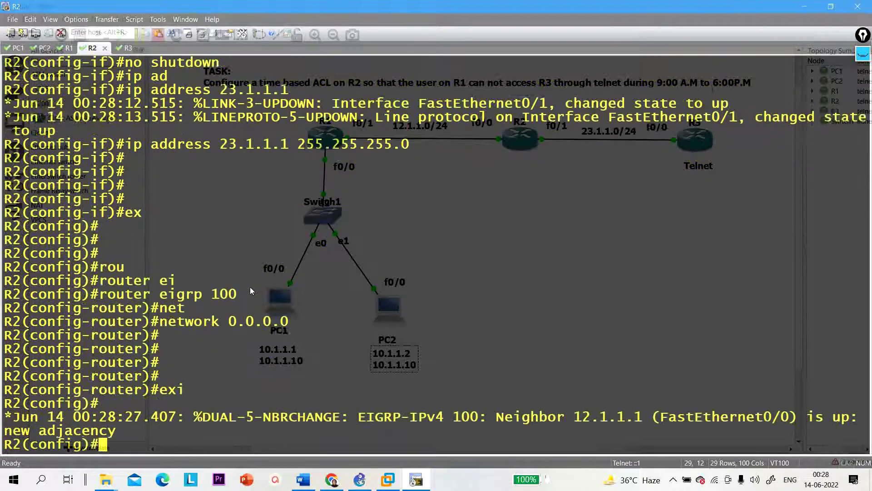
key(Return)
key(Return)
- List R2's EIGRP neighbors, showing R1 at 12.1.1.1
text(exi)
key(Return)
key(Return)
key(Return)
key(Return)
key(Return)
text(sh)
key(Tab)
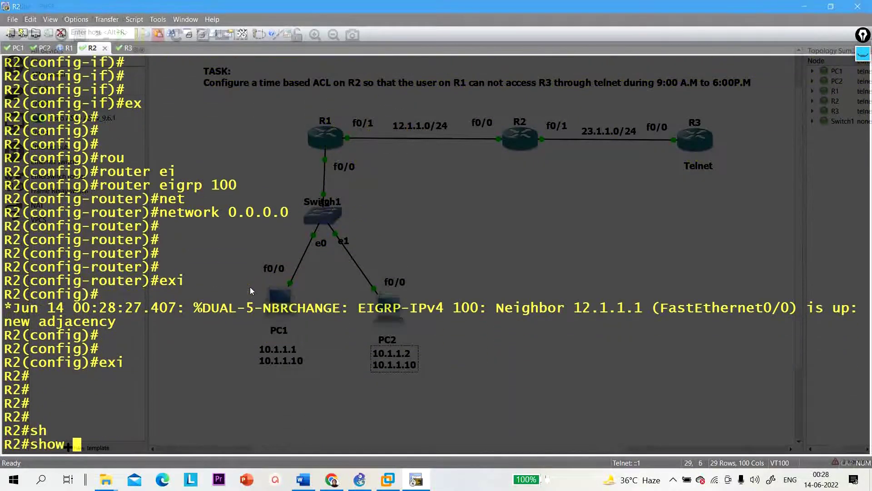
text(ip ei)
key(Tab)
text(nei)
key(Tab)
key(Return)
key(Return)
key(Return)
key(Return)
key(Return)
key(Return)
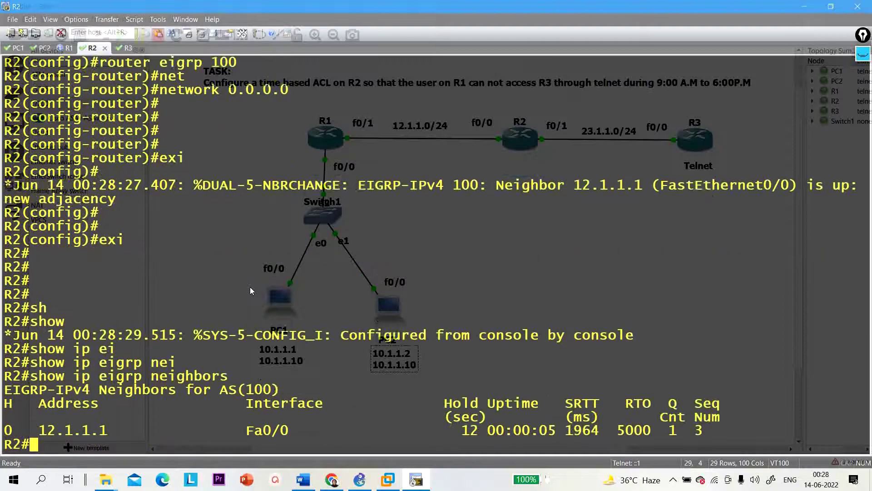
- Show R2's EIGRP routes and highlight 10.1.1.0 learned via 12.1.1.1
text(sh)
key(Tab)
text(ip ro)
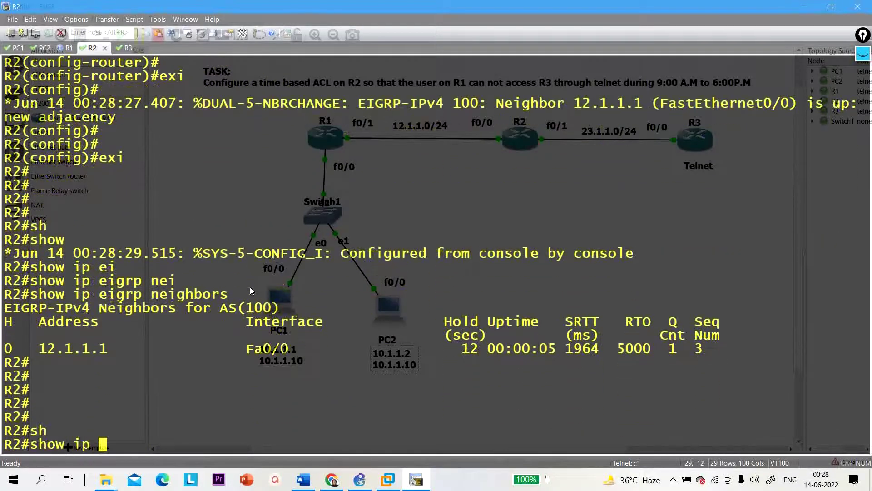
key(Tab)
text(ei)
key(Tab)
key(Return)
key(Return)
key(Return)
key(Return)
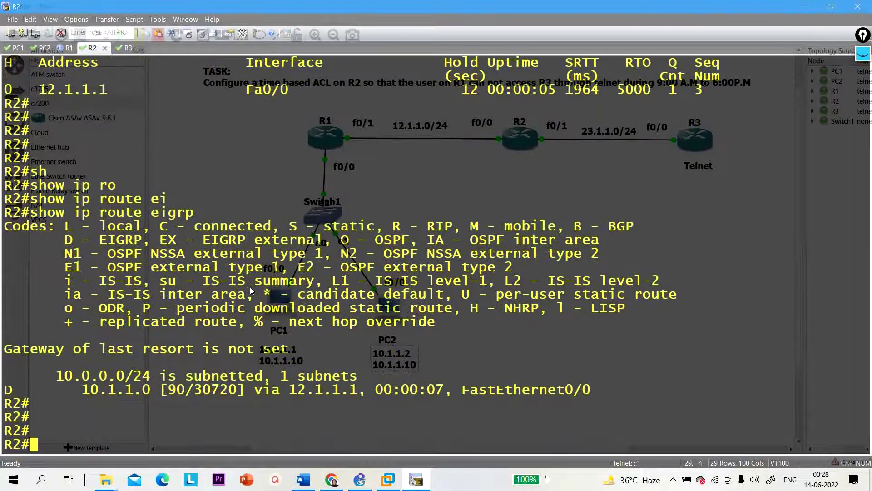
drag(48, 377, 187, 396)
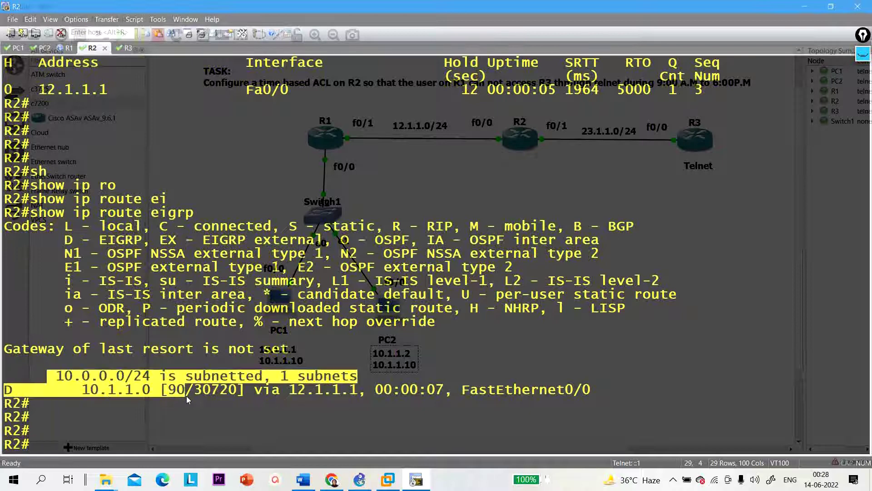
key(Return)
key(Return)
key(Return)
key(ctrl+Tab)
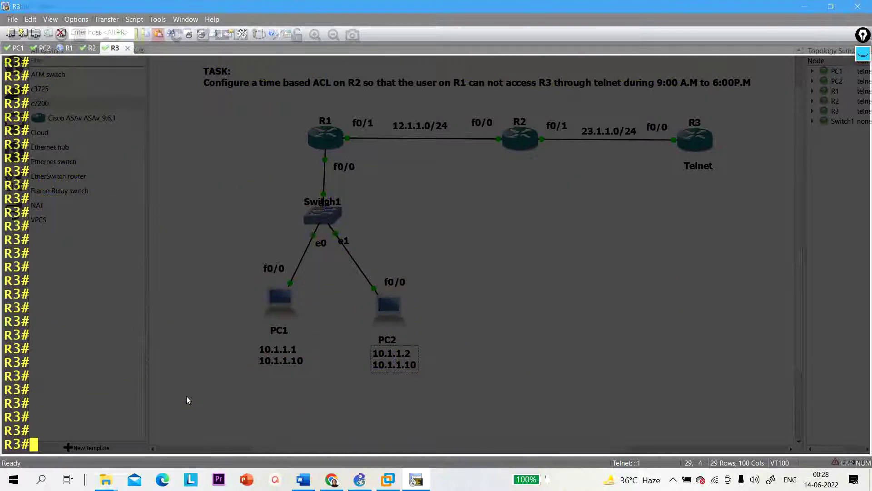
- Bring R3's interface f0/0 up with no shutdown
text(conf)
key(Tab)
key(Return)
key(Return)
key(Return)
key(Return)
key(Return)
text(int f0/0)
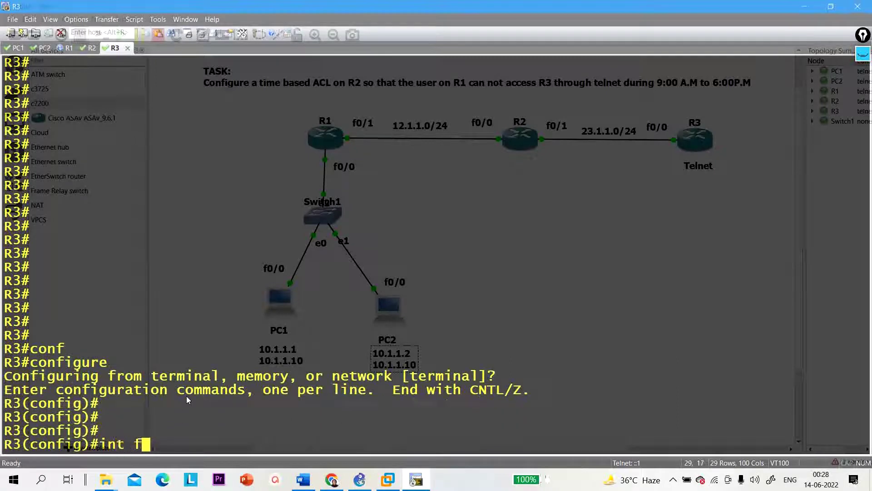
key(Return)
text(no sh)
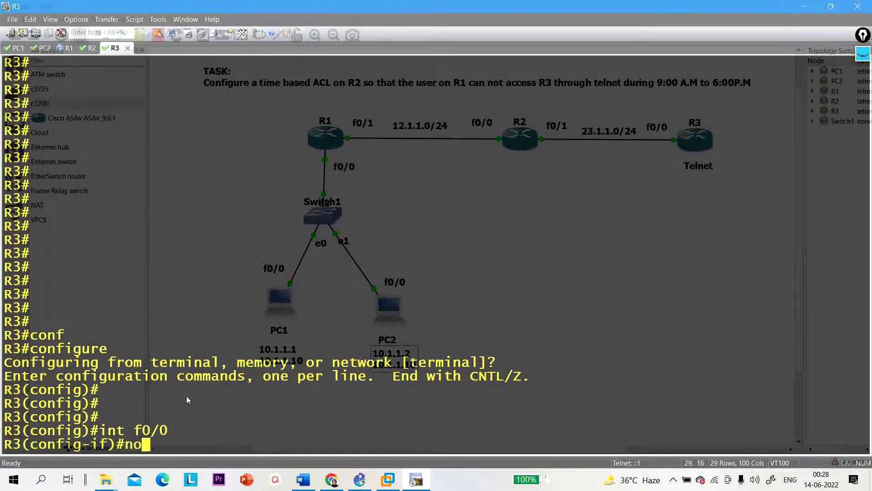
key(Tab)
key(Return)
- Assign R3's f0/0 the address 23.1.1.2 255.255.255.0
text(ip ad)
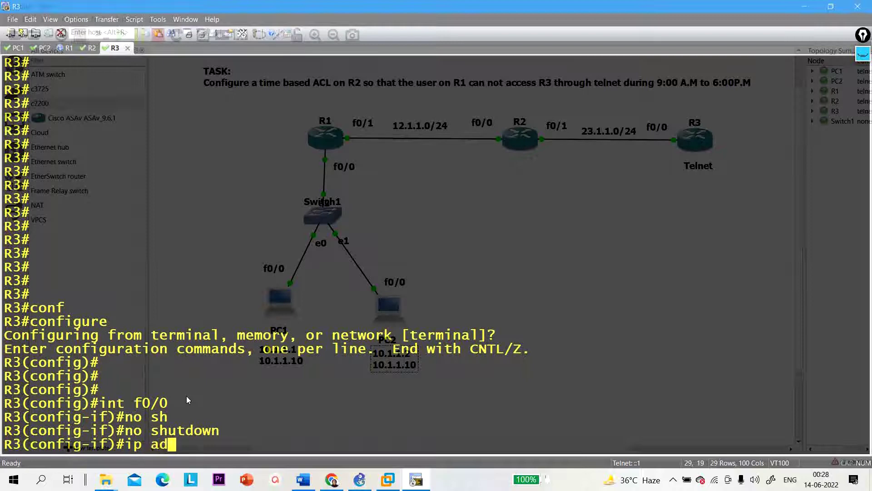
key(Tab)
text(23.1.1.)
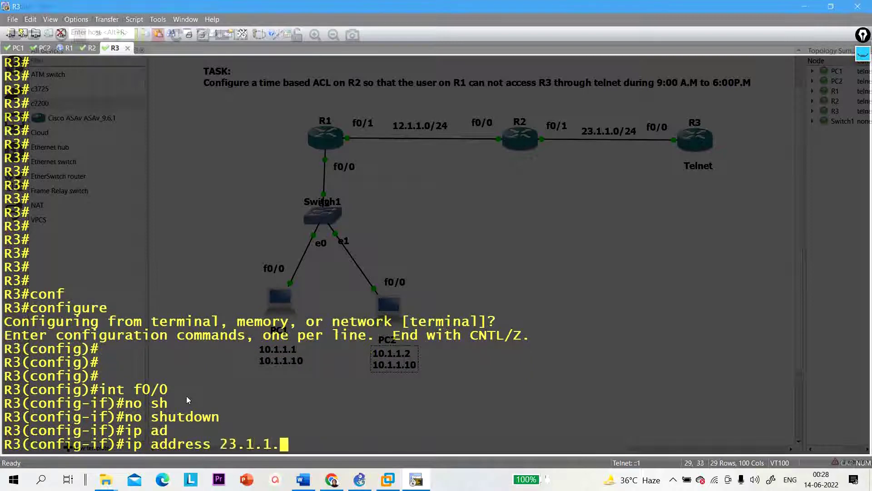
text(2 255..0)
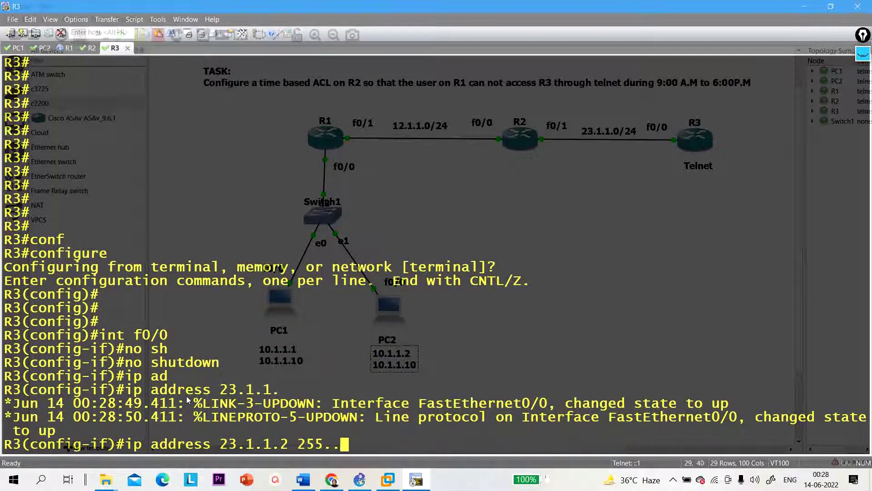
key(BackSpace)
text(255.2255)
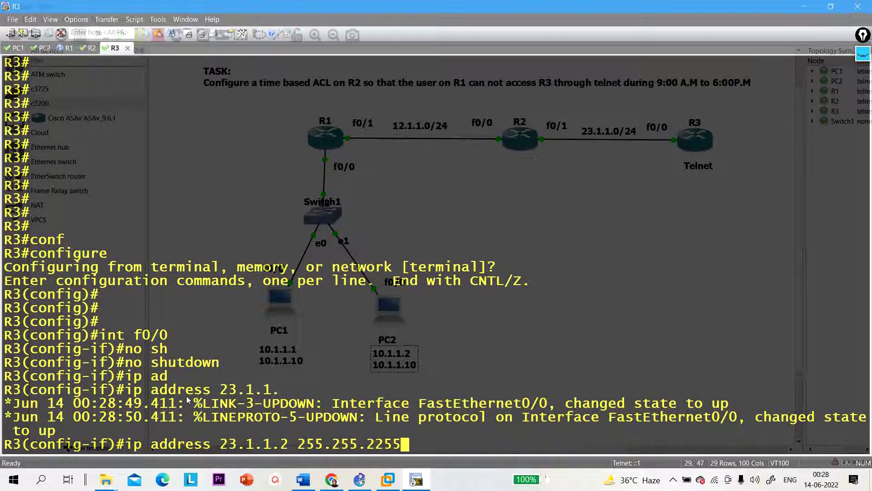
text(.0)
key(BackSpace)
key(BackSpace)
text(55.0)
key(Return)
key(Return)
key(Return)
key(Return)
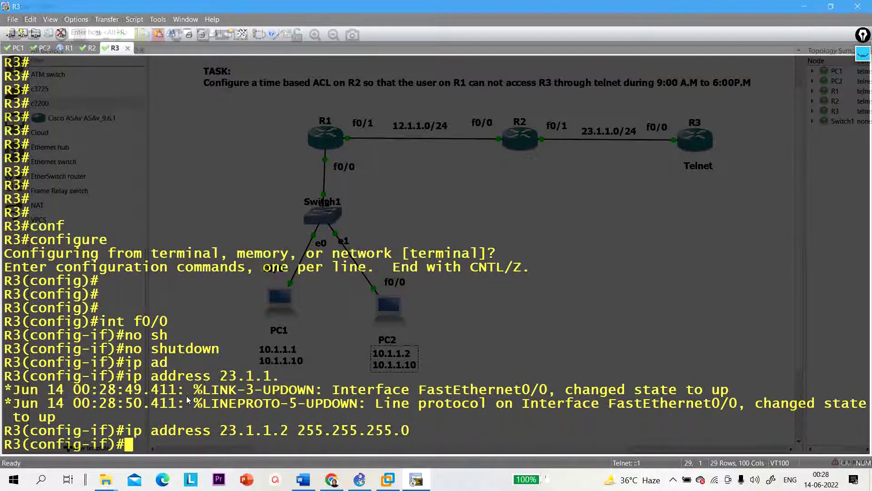
text(ex)
key(Return)
key(Return)
key(Return)
key(Return)
- Run EIGRP 100 on R3 advertising network 0.0.0.0, then return to privileged mode
text(rou)
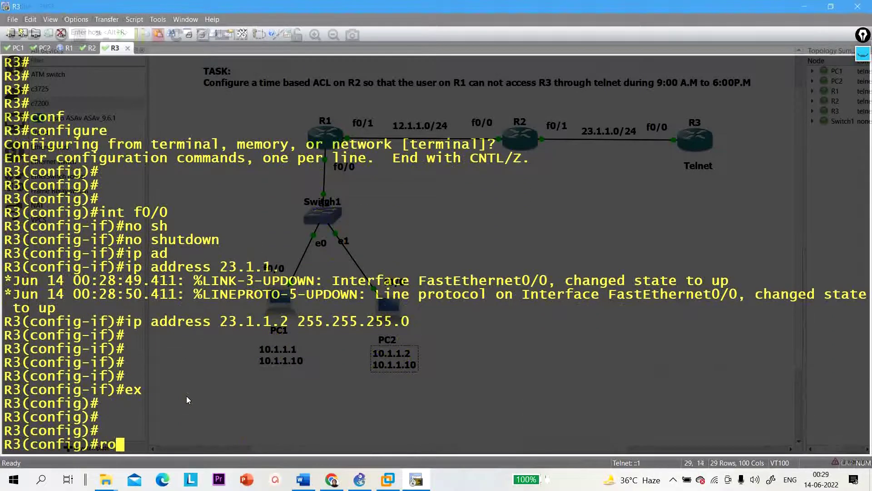
key(Tab)
text(ter ei)
key(Tab)
text(100)
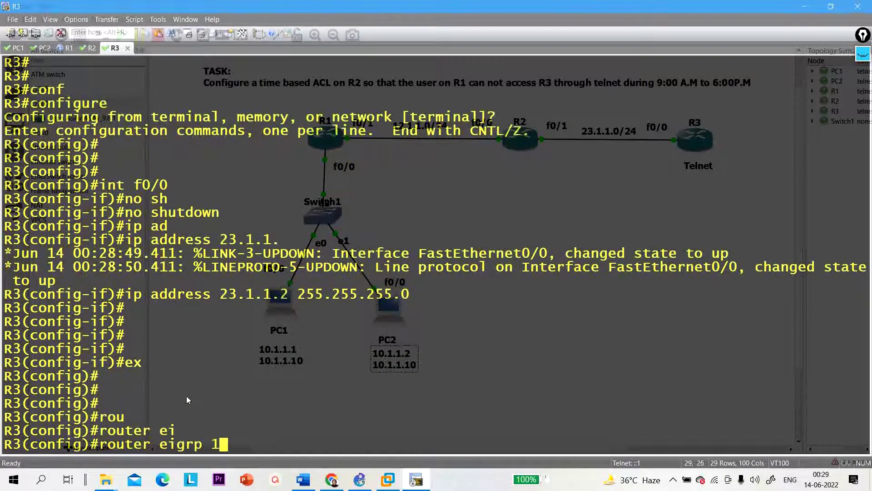
key(Return)
text(net)
key(Tab)
text(0)
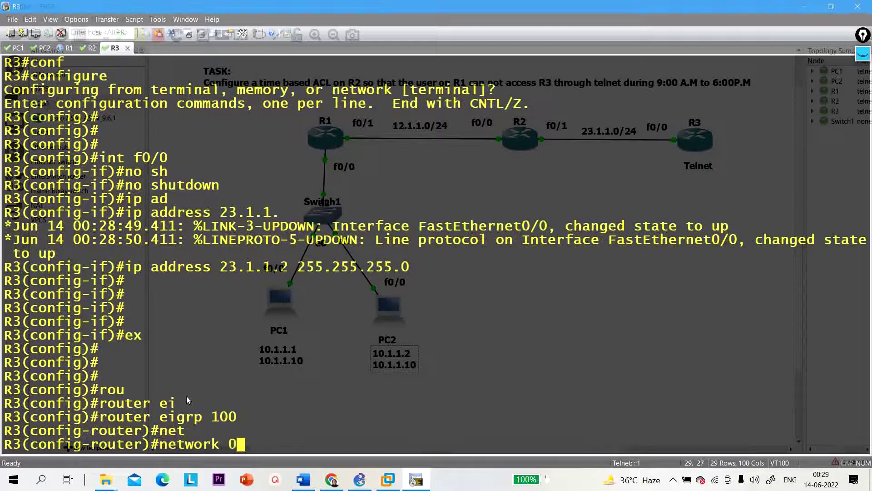
text(.0.0.0)
key(Return)
key(Return)
key(Return)
key(Return)
key(Return)
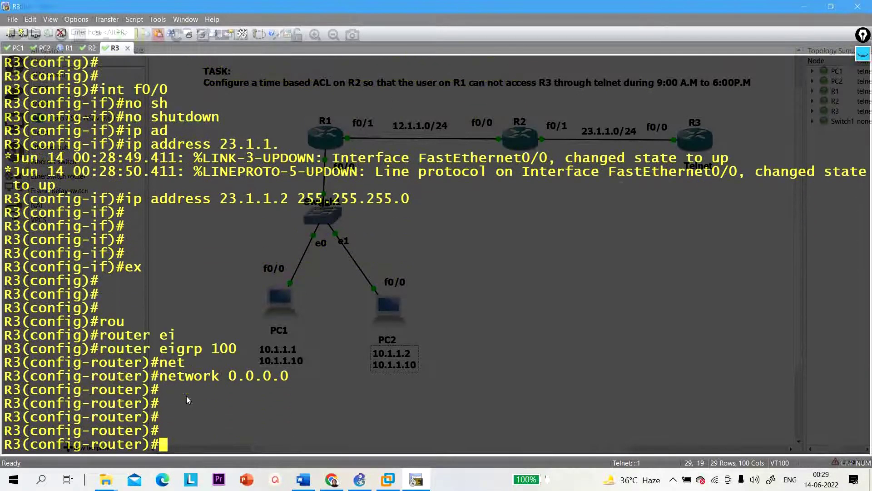
key(ctrl+z)
key(Return)
key(Return)
key(Return)
key(Return)
- Ping R3's 23.1.1.2 from PC1 with 100% success, then cycle session tabs back to R3
key(alt+1)
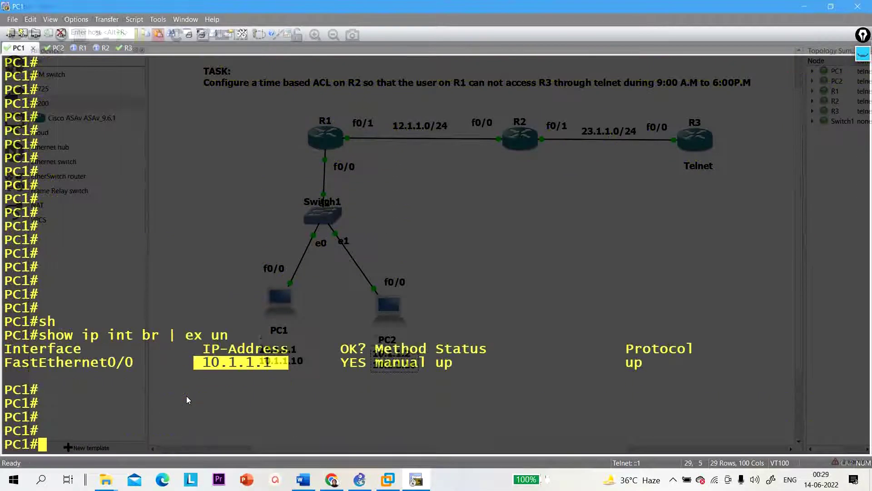
key(Return)
key(Return)
key(Return)
text(ping )
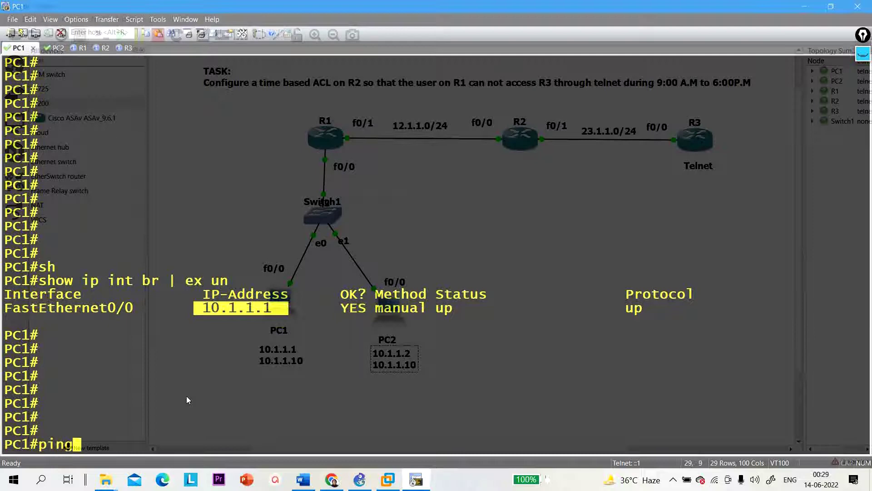
text(23.1.1.2)
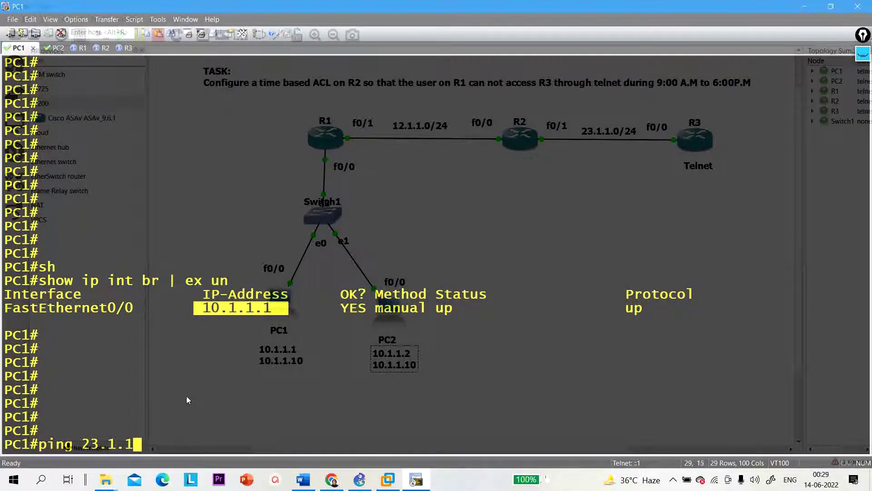
key(Return)
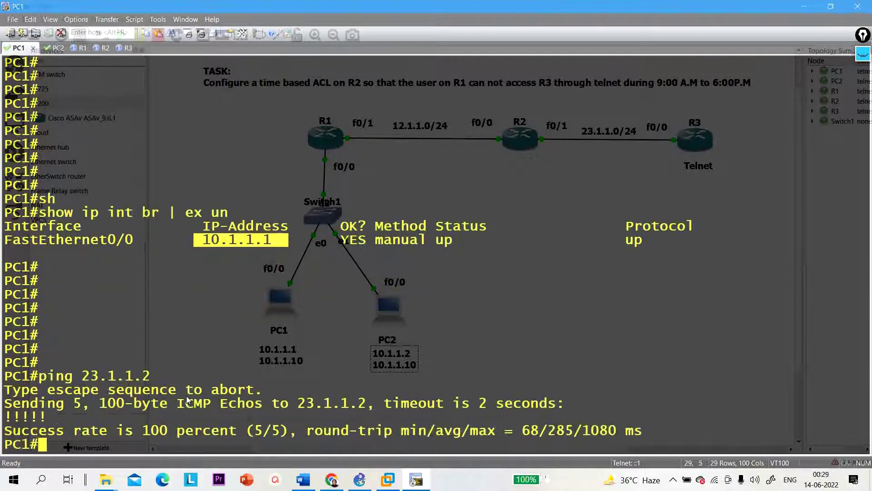
key(Return)
key(Return)
key(Return)
key(Return)
key(Return)
key(Return)
key(Return)
key(Return)
key(Return)
key(Return)
key(Return)
key(Return)
key(Return)
key(Return)
key(Return)
key(Return)
key(Return)
key(Return)
key(Return)
key(Return)
key(Return)
key(Return)
key(Return)
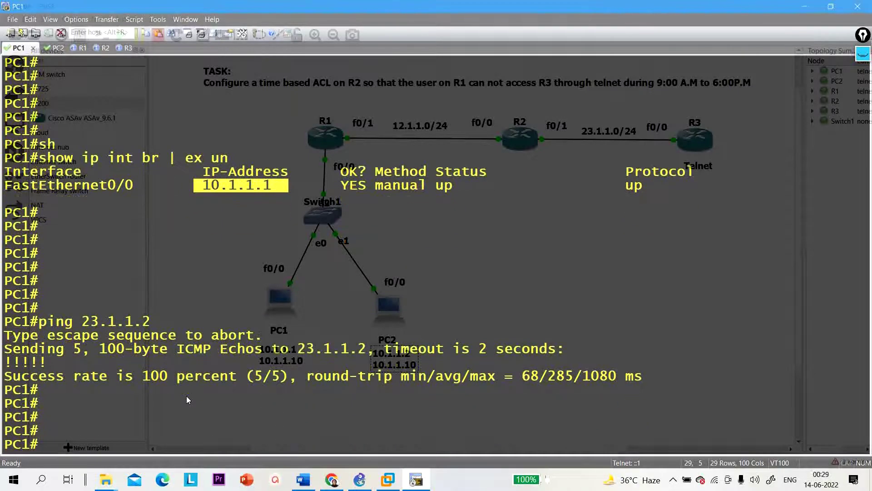
key(ctrl+Tab)
key(ctrl+Tab)
key(ctrl+Tab)
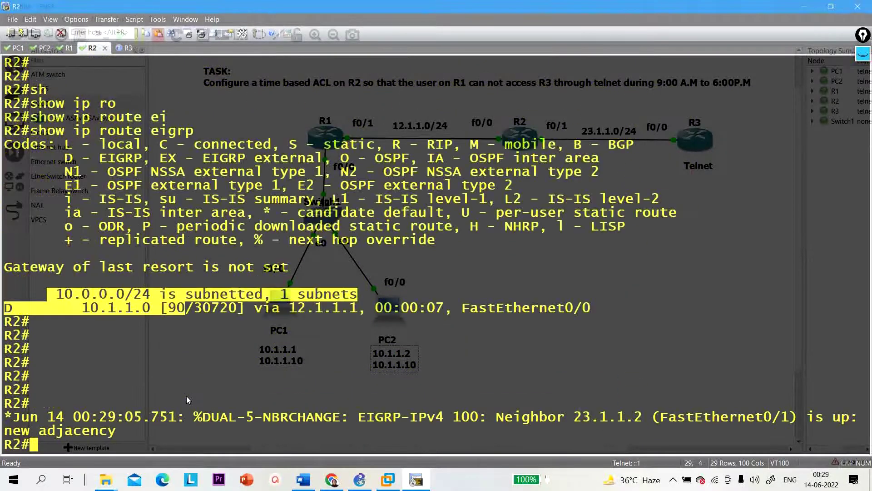
key(ctrl+Tab)
- Enter configuration for R3's vty line 0
key(Return)
key(Return)
key(Return)
key(Return)
key(Return)
key(Return)
key(Return)
key(Return)
key(Return)
key(Return)
key(Return)
key(Return)
key(Return)
key(Return)
key(Return)
key(Return)
key(Return)
key(Return)
key(Return)
key(Return)
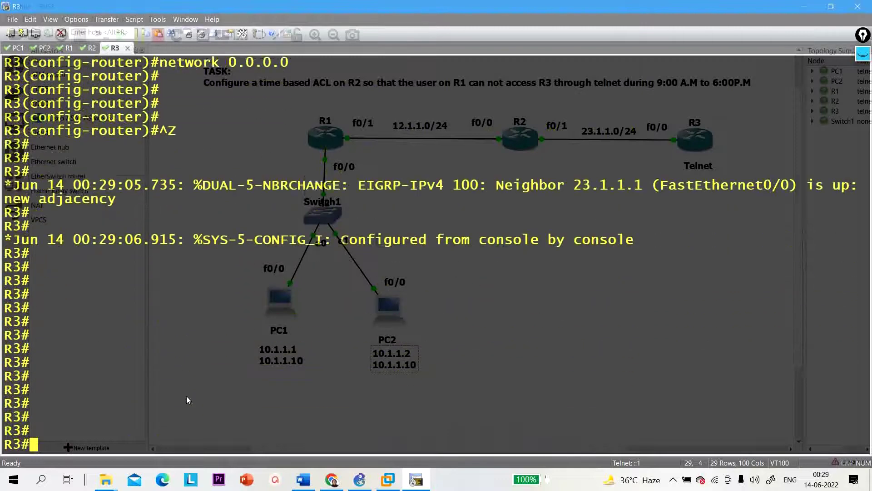
text(conf)
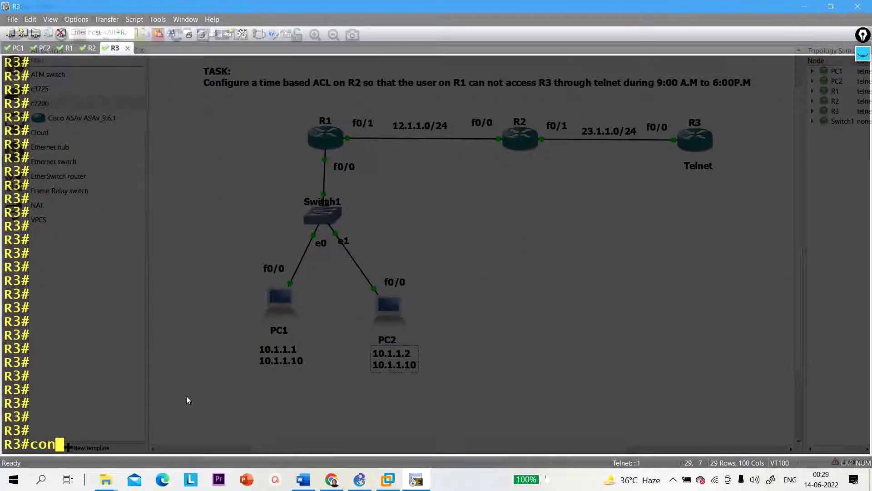
key(Tab)
key(Return)
key(Return)
key(Return)
key(Return)
key(Return)
key(Return)
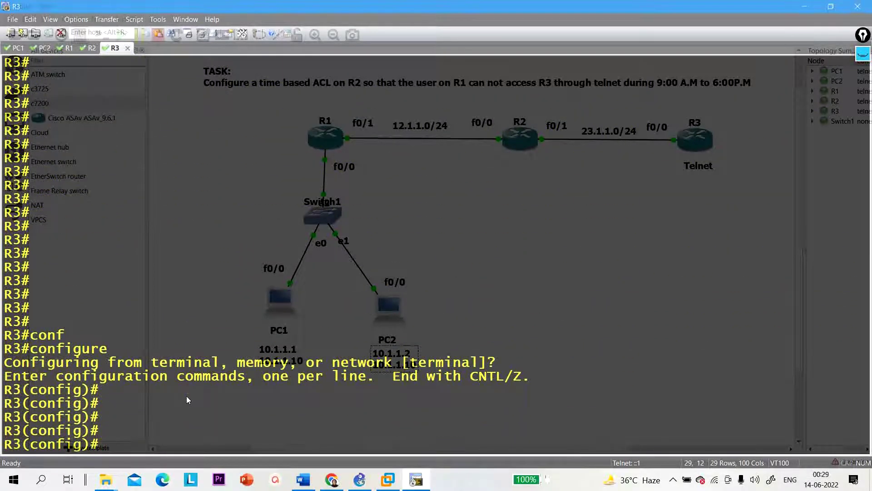
text(linb)
key(Tab)
key(BackSpace)
key(Tab)
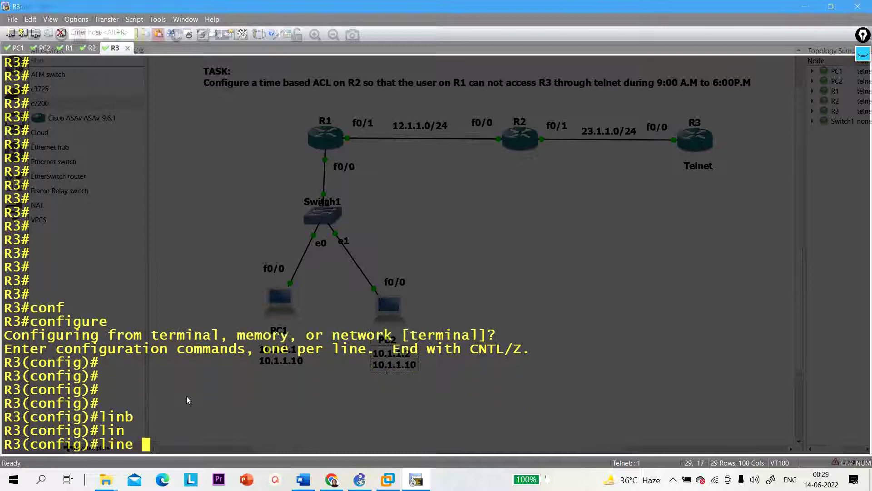
text(vty)
key(Tab)
text(0)
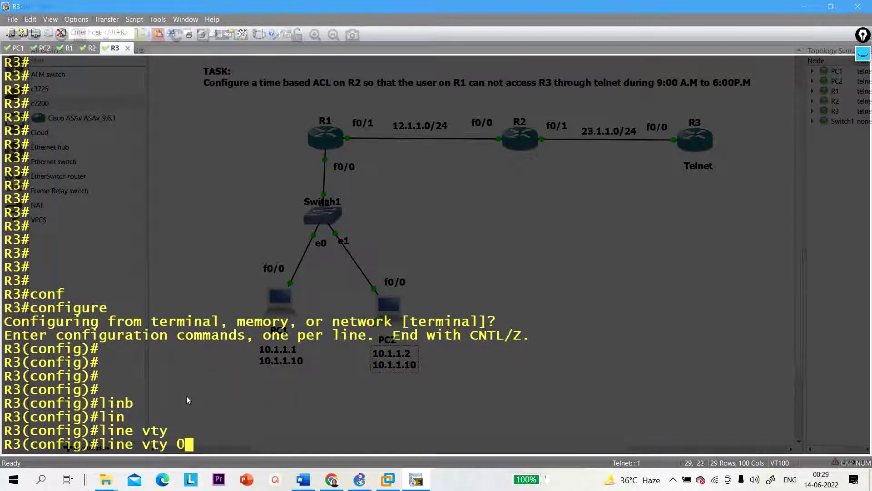
key(Return)
- Give vty 0 a line password and disable login checking with no login
text(lo)
key(BackSpace)
key(BackSpace)
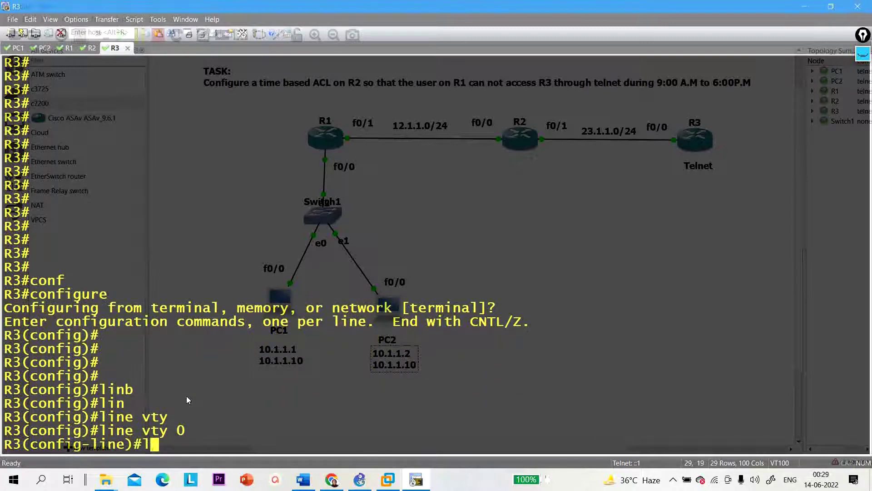
text(pass)
key(Tab)
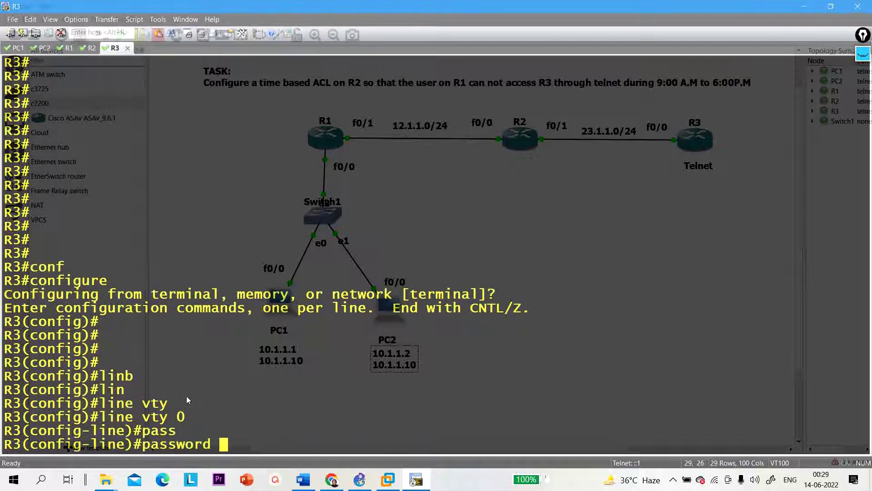
text(123)
key(Return)
key(Return)
key(Return)
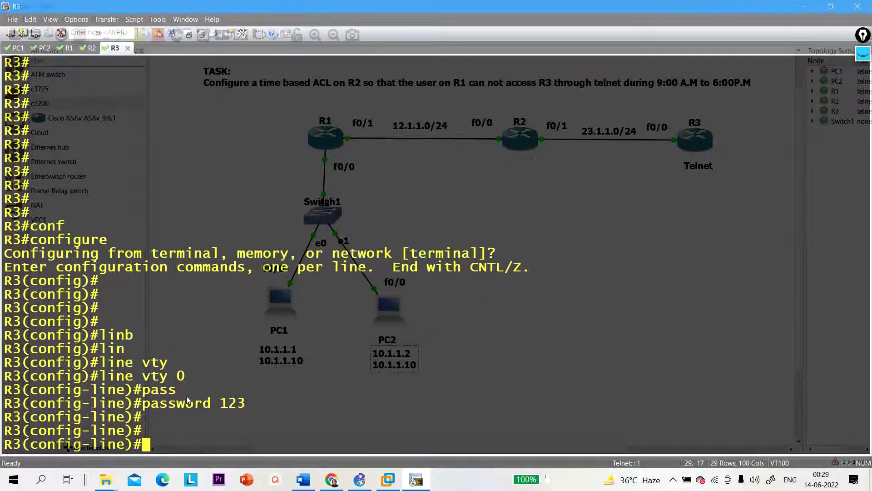
text(no log)
key(Tab)
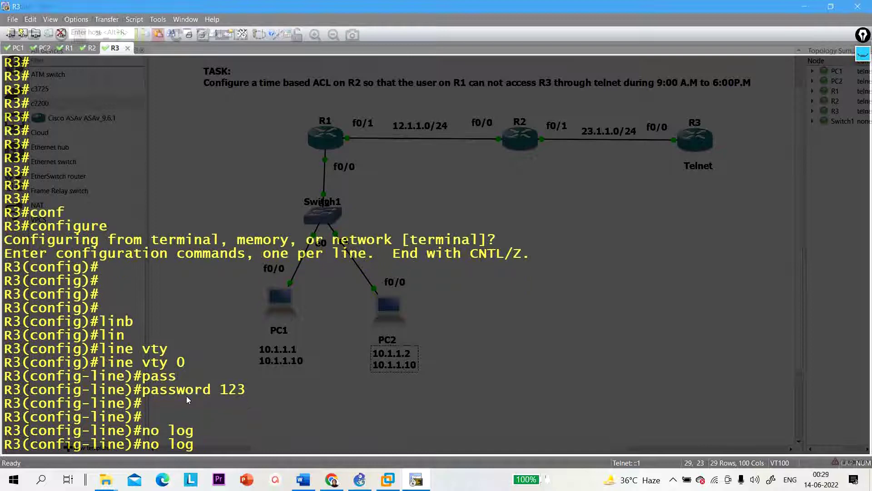
text(i)
key(Tab)
key(Return)
key(Return)
key(Return)
key(Return)
key(Return)
key(Return)
key(Return)
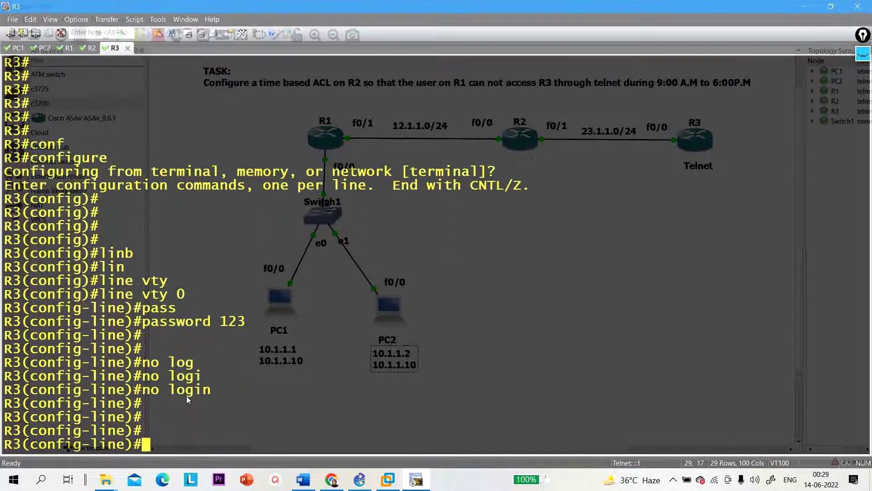
text(exi)
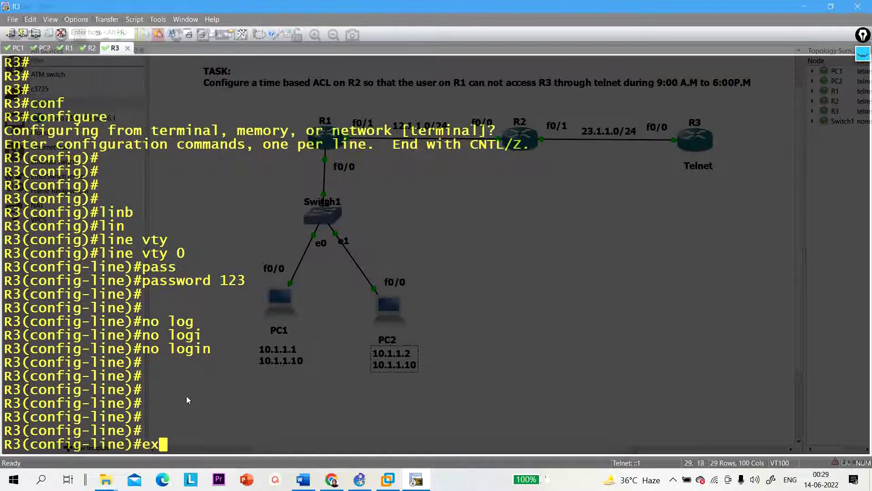
key(Return)
key(Return)
- Create a local username on R3 with its account password
text(exi)
key(BackSpace)
key(BackSpace)
key(BackSpace)
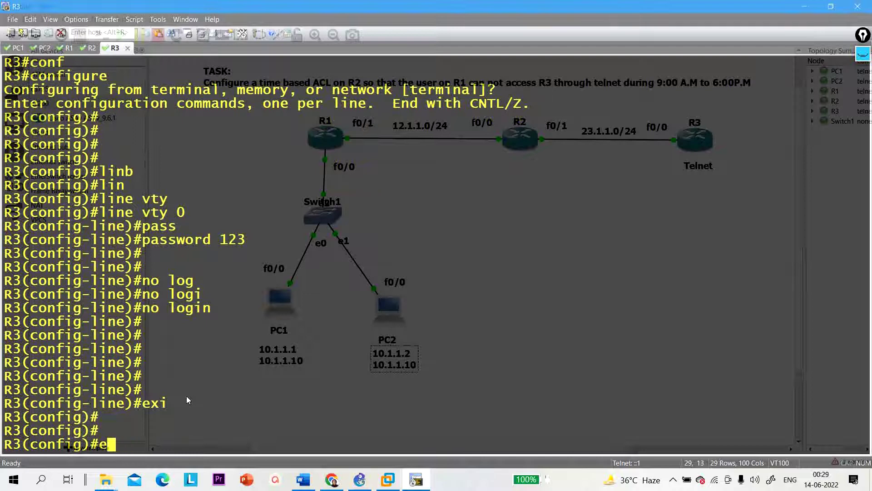
text(user)
key(Tab)
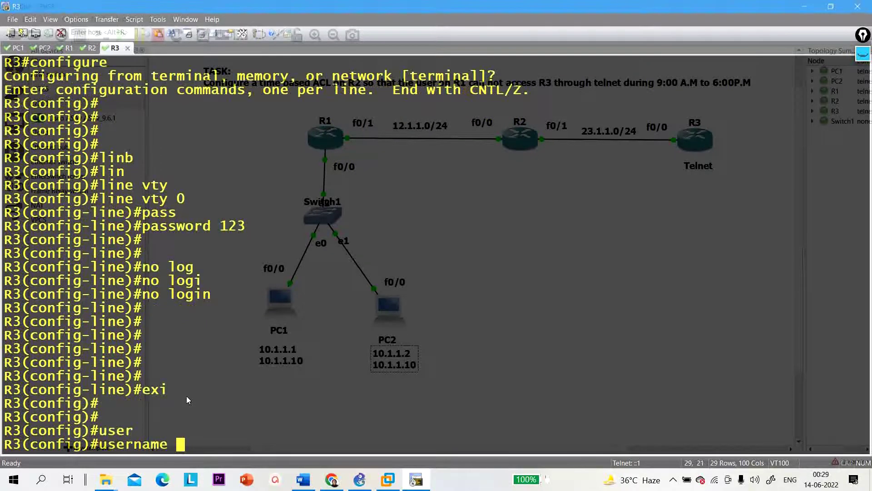
text(cisco123)
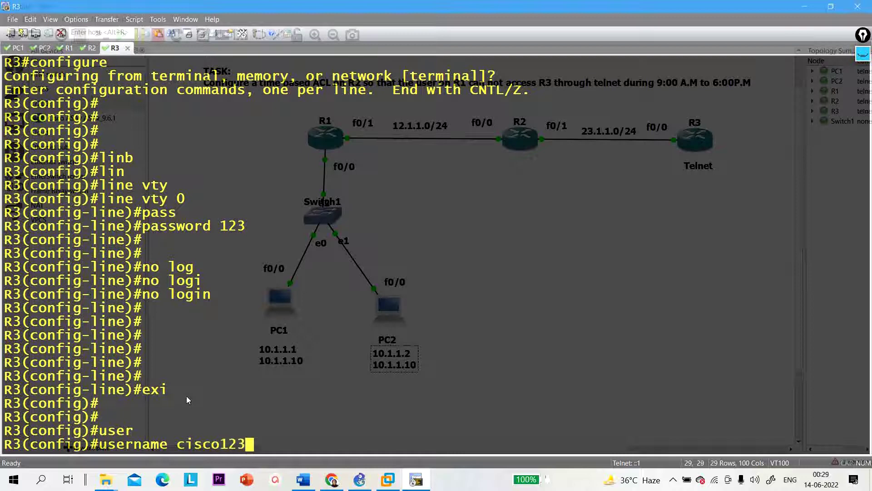
key(Return)
key(Up)
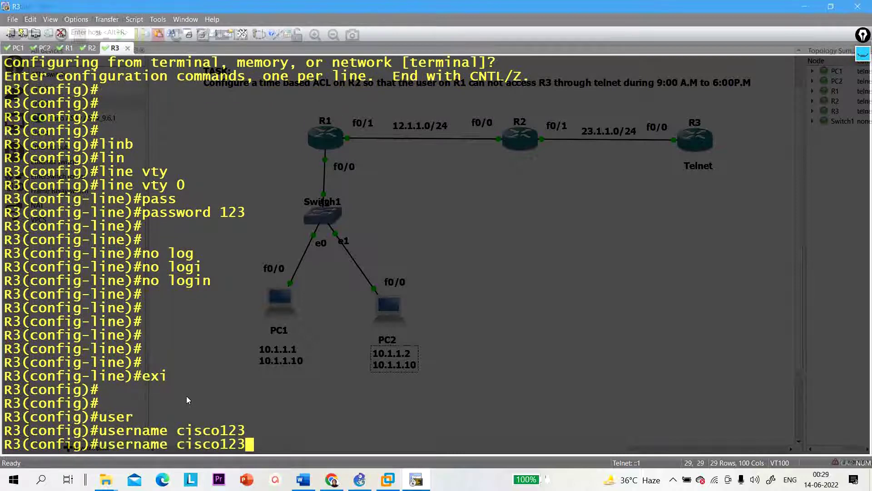
text(pass)
key(Tab)
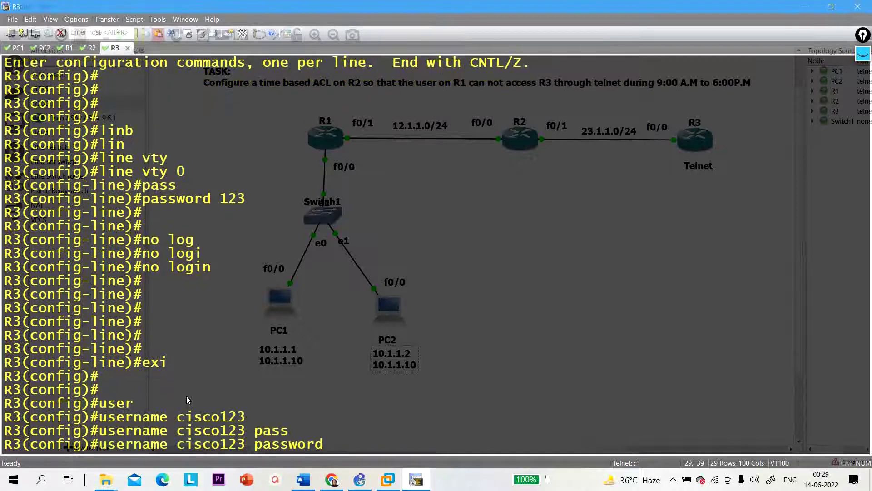
text(cisco 12344)
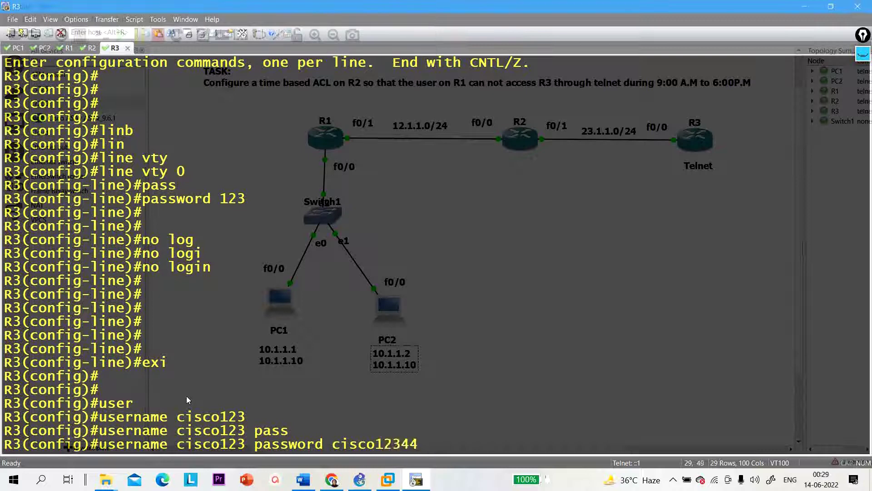
key(BackSpace)
key(BackSpace)
key(BackSpace)
key(Return)
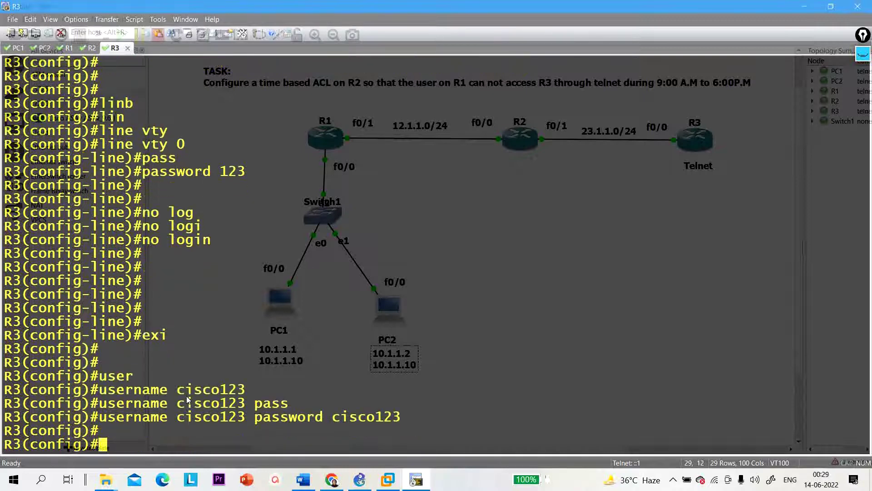
key(Return)
key(alt+1)
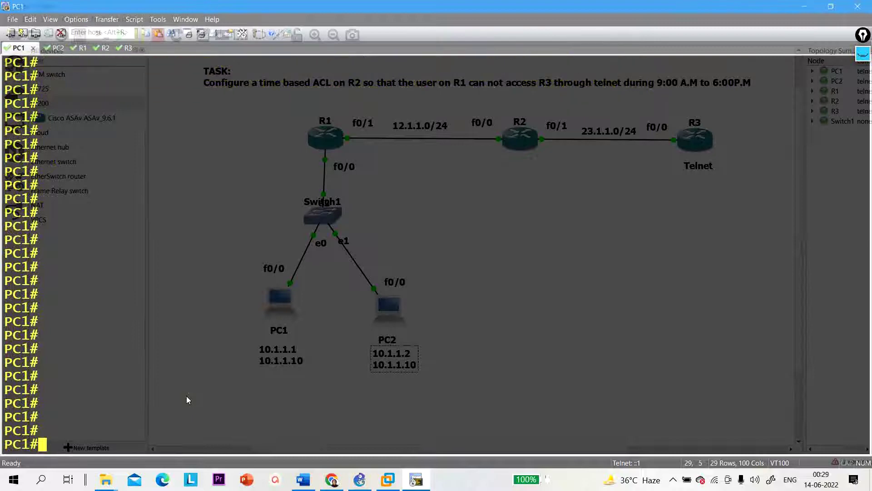
- Telnet from PC1 to R3 at 23.1.1.2, reach the R3> prompt, then exit
text(teln)
key(Tab)
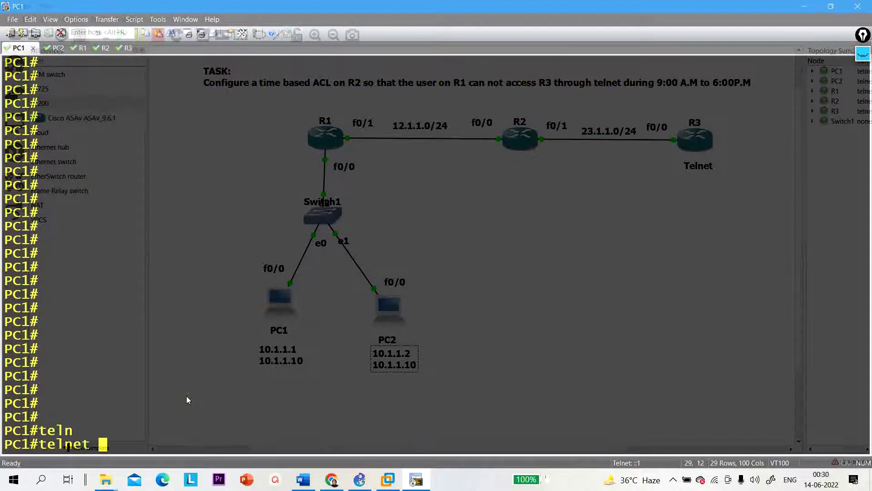
text(23.1.1.2)
key(Return)
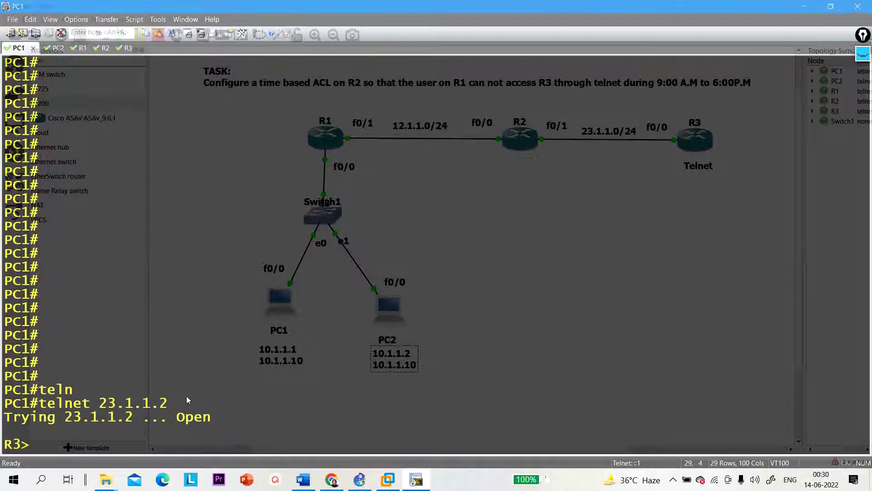
key(Return)
key(Return)
key(Return)
key(Return)
key(Return)
key(Return)
key(Return)
key(Return)
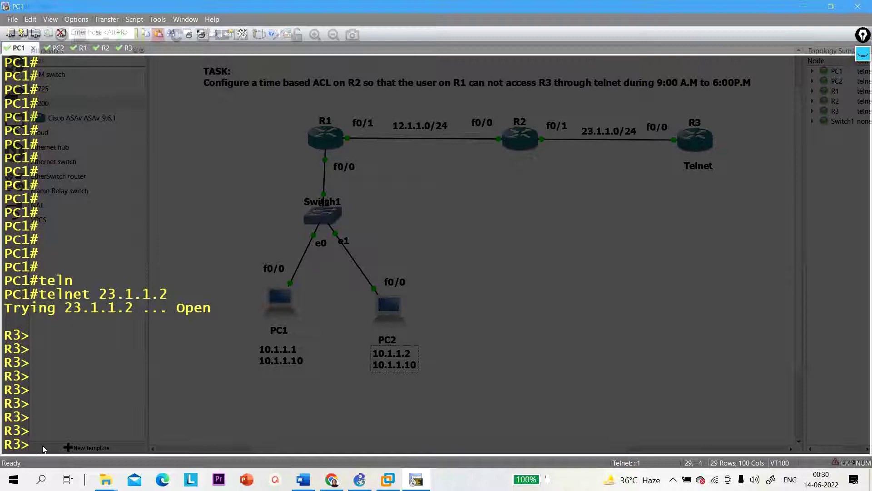
key(Return)
key(Return)
key(Return)
key(Return)
text(exi)
key(Return)
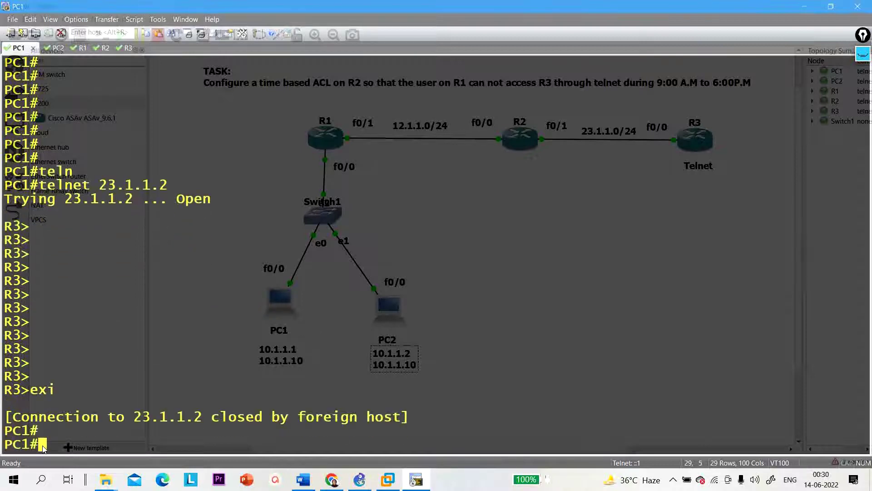
key(Return)
key(Return)
key(Return)
key(Return)
key(ctrl+Tab)
- Run show clock on R2 and highlight the time 00:30:21 UTC Tue Jun 14 2022
key(ctrl+Tab)
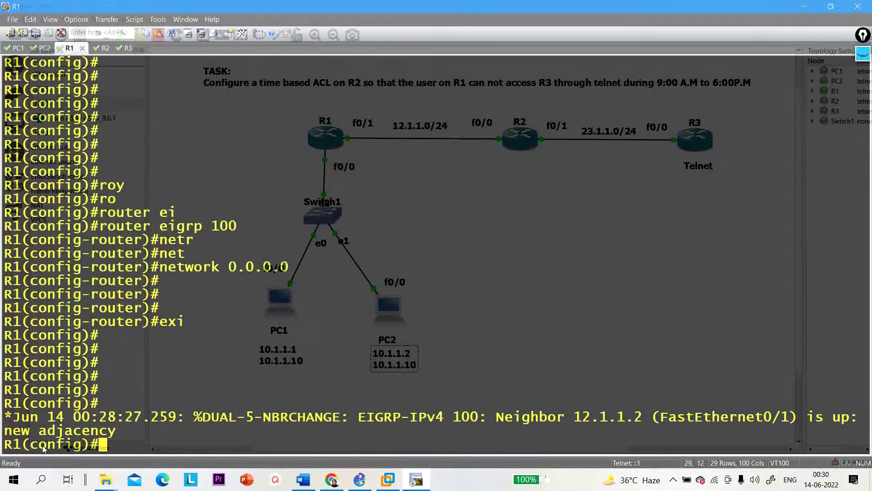
key(ctrl+Tab)
key(Return)
key(Return)
key(Return)
key(Return)
key(Return)
key(Return)
key(Return)
key(Return)
key(Return)
key(Return)
key(Return)
key(Return)
key(Return)
key(Return)
key(Return)
key(Return)
key(Return)
key(Return)
key(Return)
key(Return)
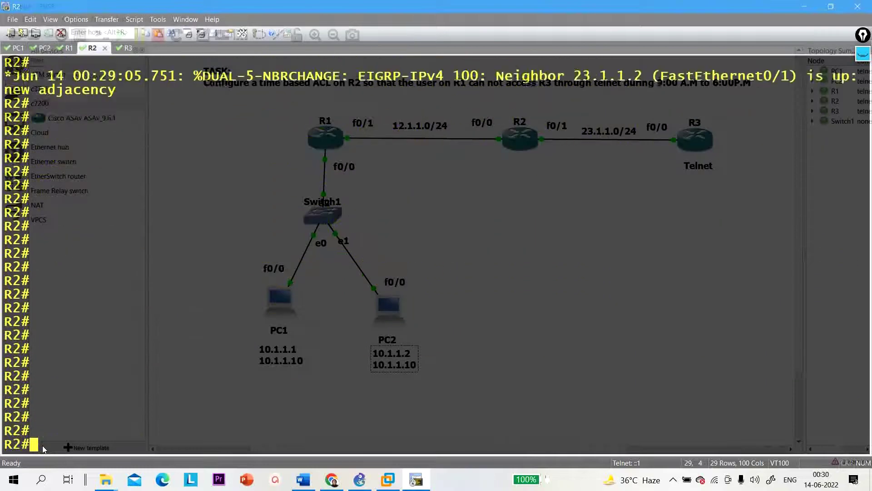
key(Return)
key(Return)
key(Return)
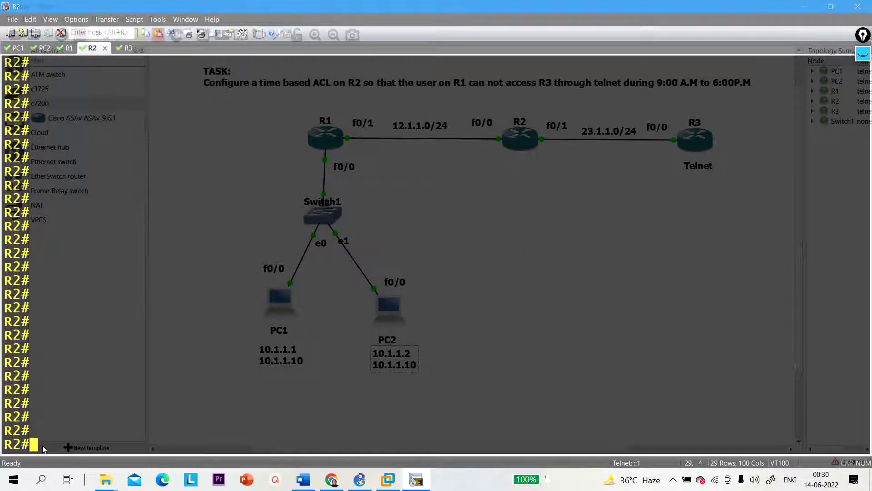
text(sho)
key(Tab)
text(lo)
key(Tab)
key(BackSpace)
key(BackSpace)
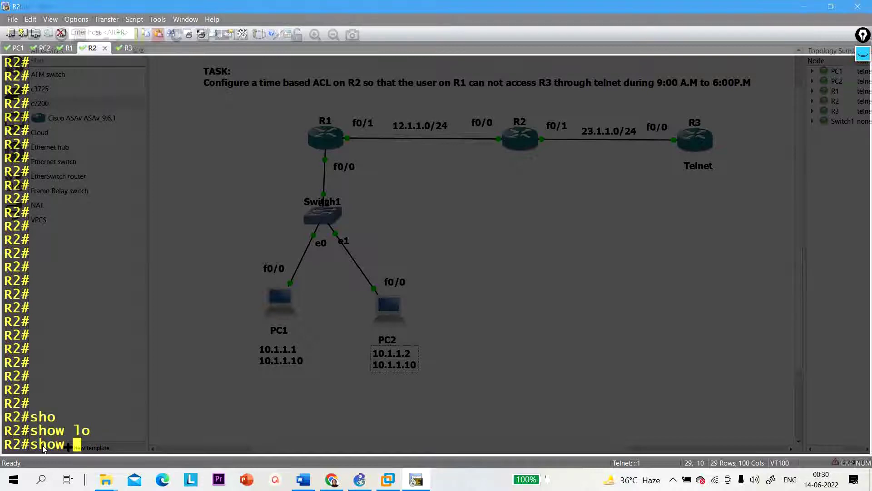
text(clo)
key(Tab)
key(Return)
key(Return)
key(Return)
key(Return)
key(Return)
key(Return)
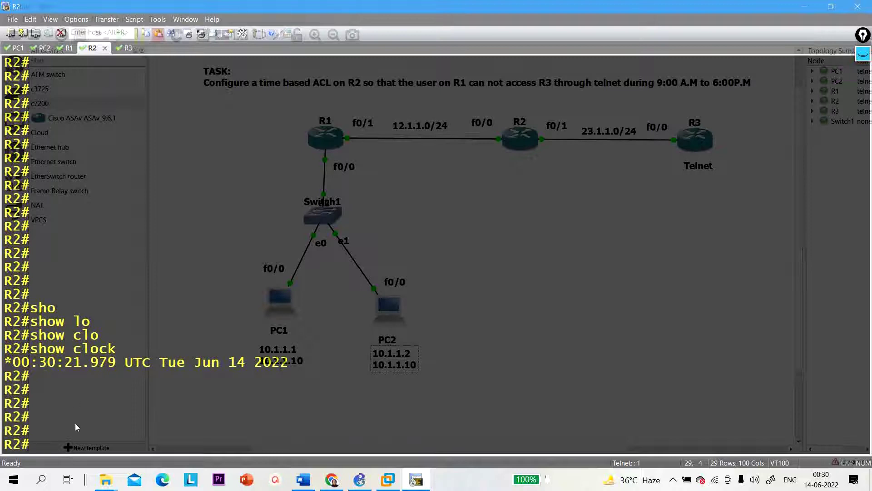
drag(4, 362, 291, 366)
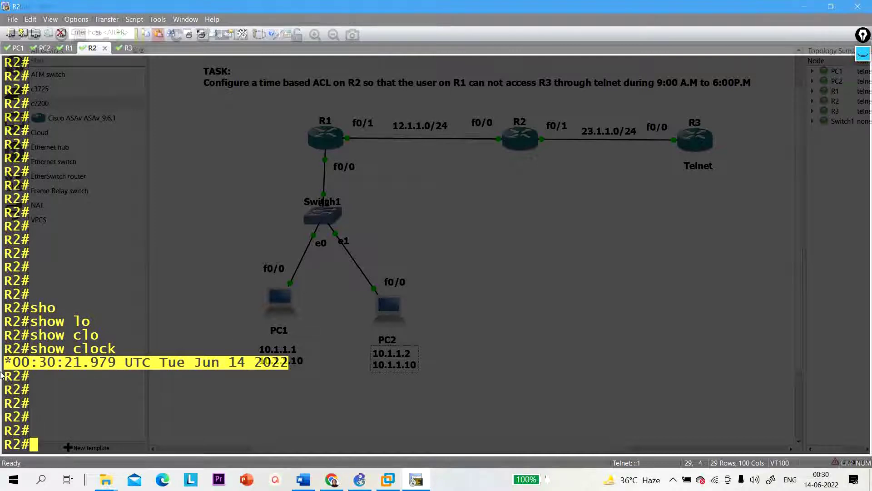
drag(14, 364, 80, 363)
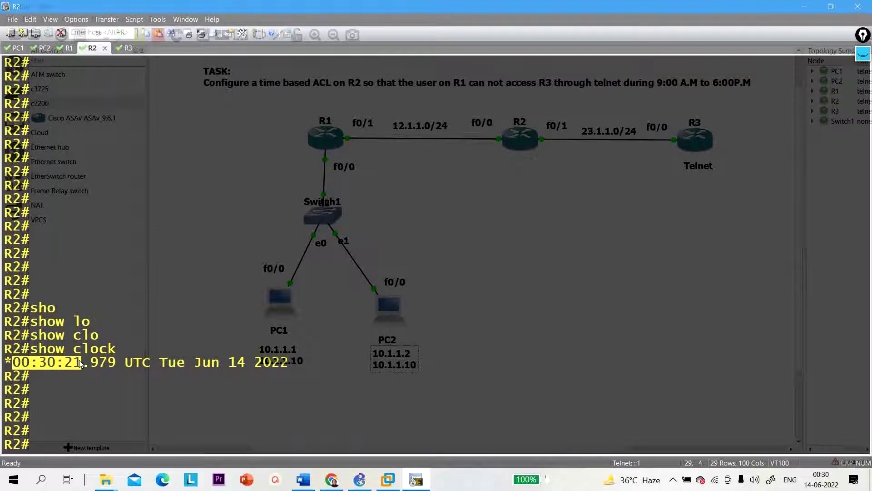
- Enter global configuration mode on R2 with configure terminal
key(Return)
key(Return)
key(Return)
key(Return)
text(conf)
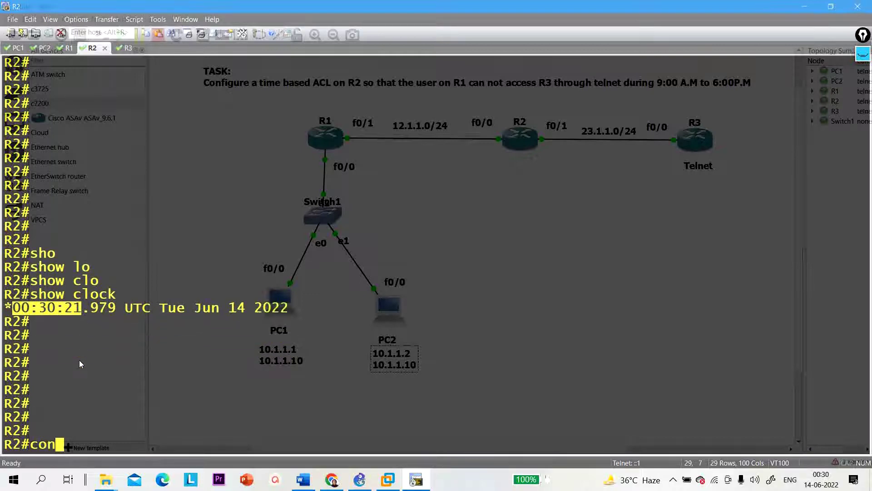
key(Tab)
key(Return)
key(Return)
key(Return)
key(Return)
key(Return)
key(Return)
- Create a time range named CCNA, discarding the mistyped times and the name TIME
text(tim)
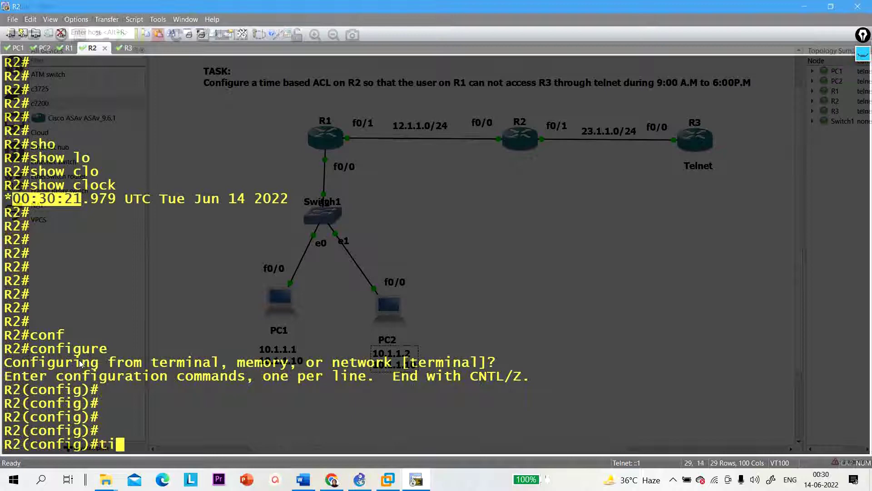
key(Tab)
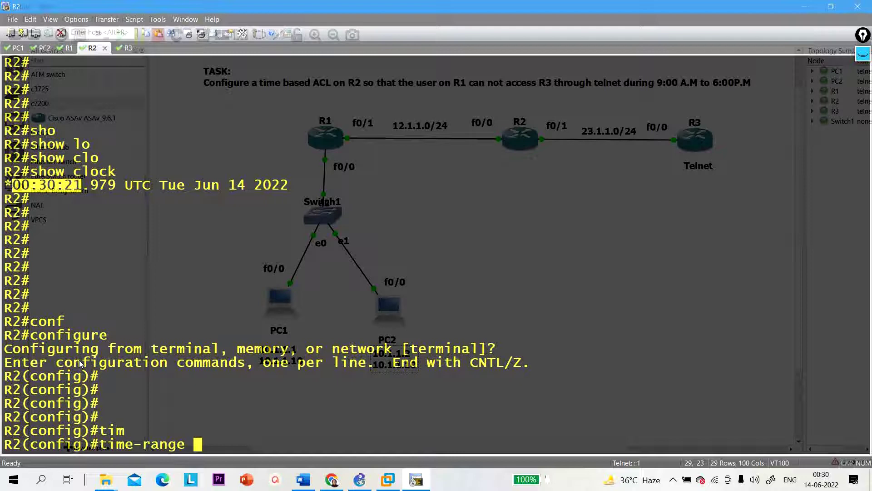
text(09:0)
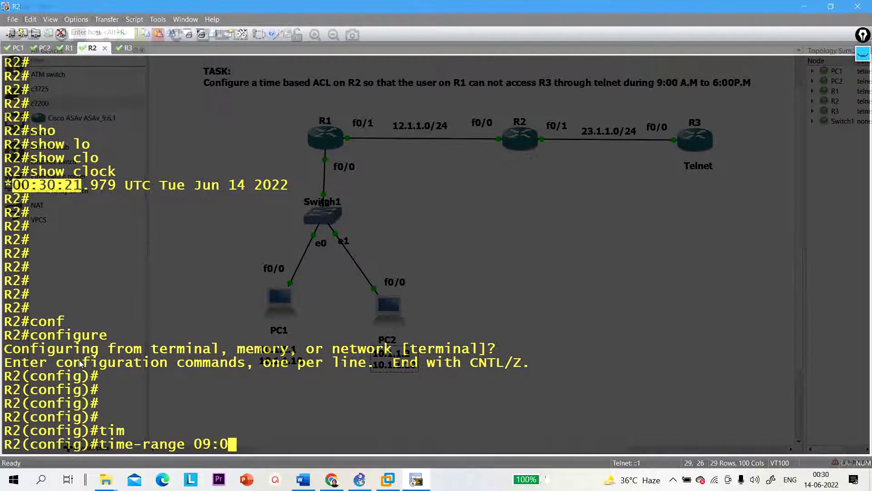
text(0)
text( to)
key(Tab)
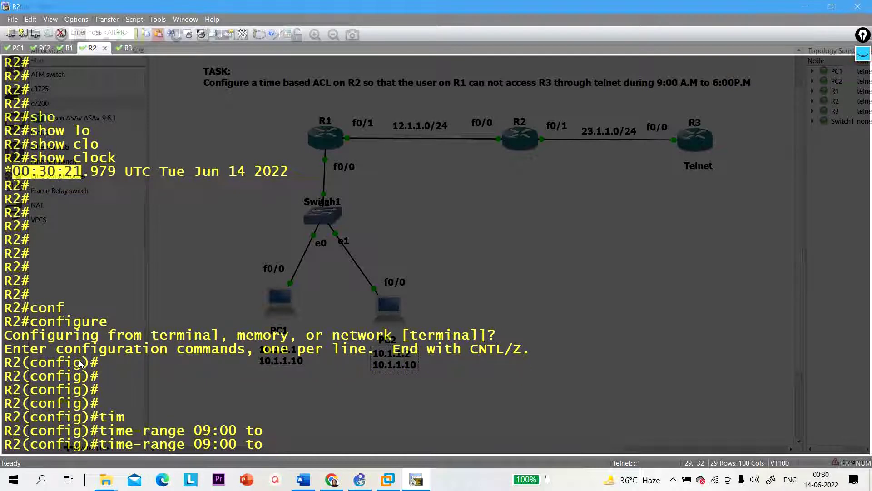
key(BackSpace)
key(BackSpace)
key(BackSpace)
key(BackSpace)
key(BackSpace)
key(BackSpace)
key(BackSpace)
key(BackSpace)
key(Caps_Lock)
text(TIME)
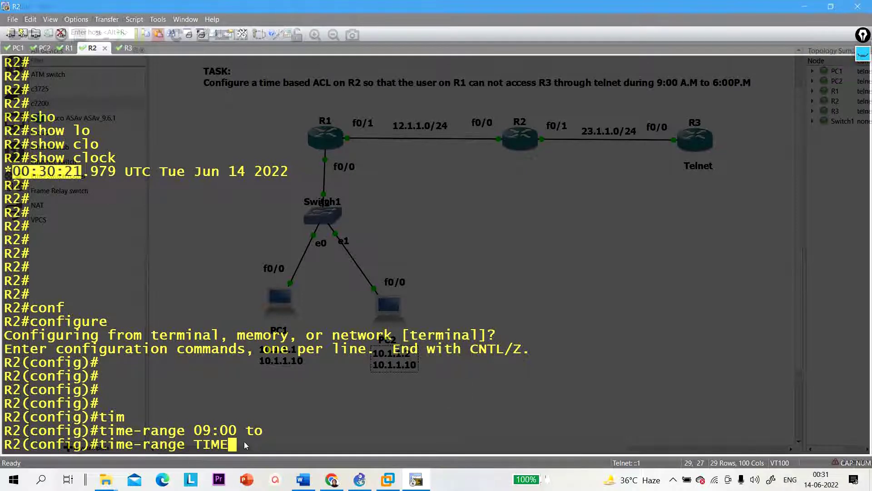
drag(244, 445, 206, 448)
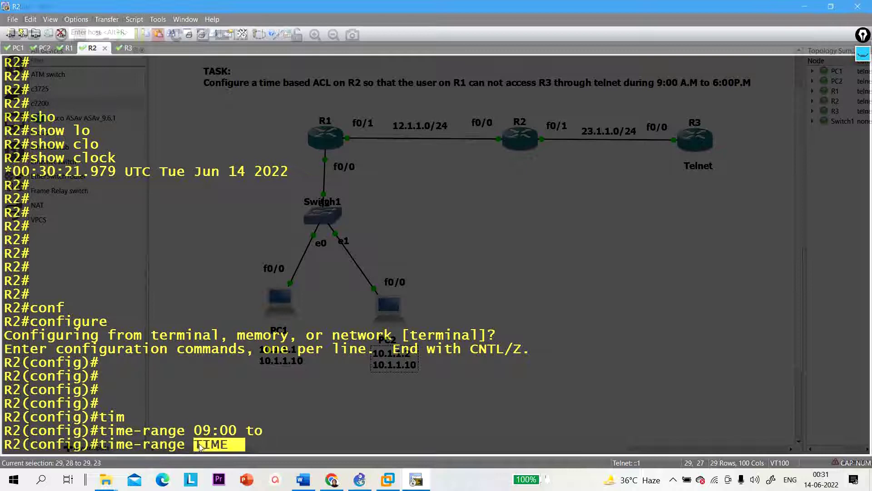
key(BackSpace)
key(BackSpace)
key(BackSpace)
key(BackSpace)
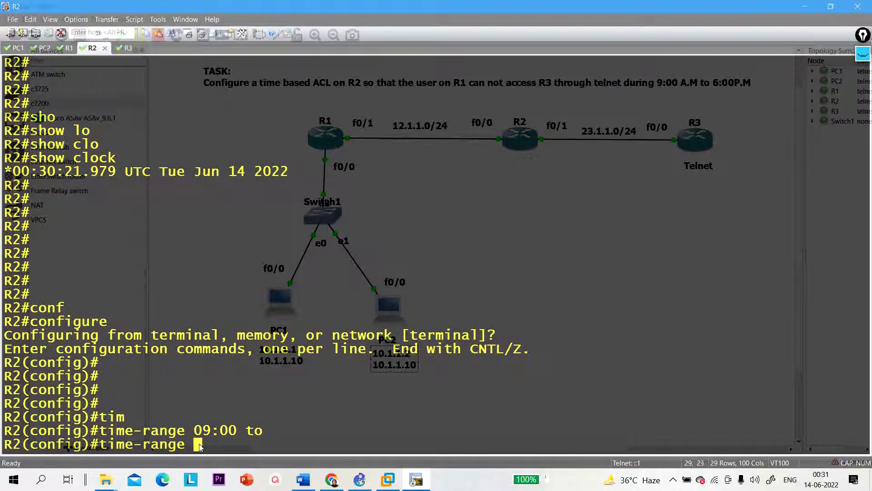
key(Caps_Lock)
text(CCNA)
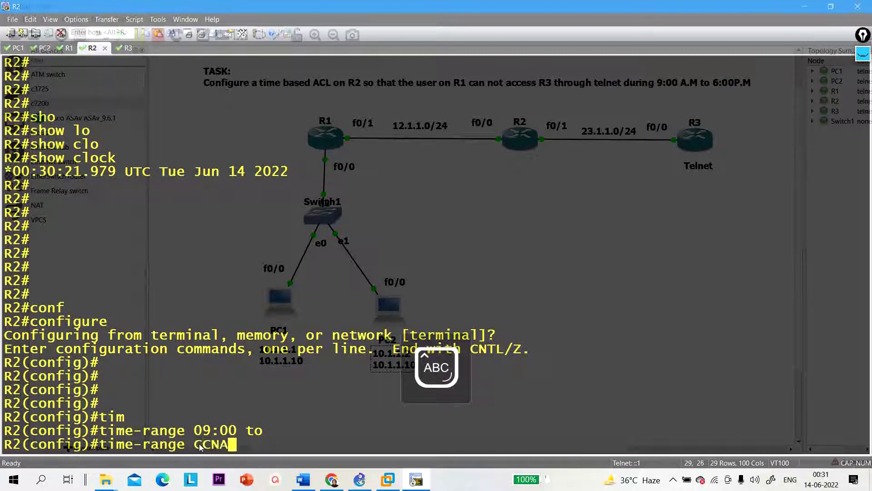
key(Return)
key(Return)
key(Return)
key(Return)
key(Return)
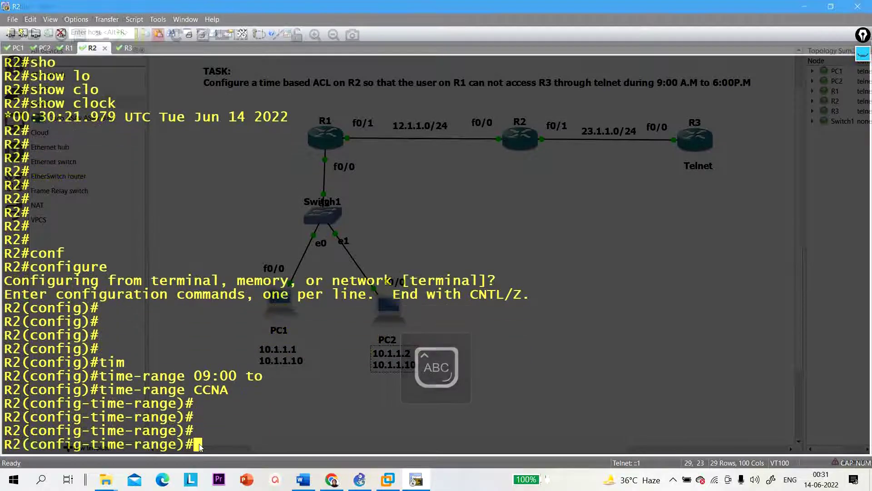
- List the time-range subcommands with ? and pick out the absolute and periodic options
text(?)
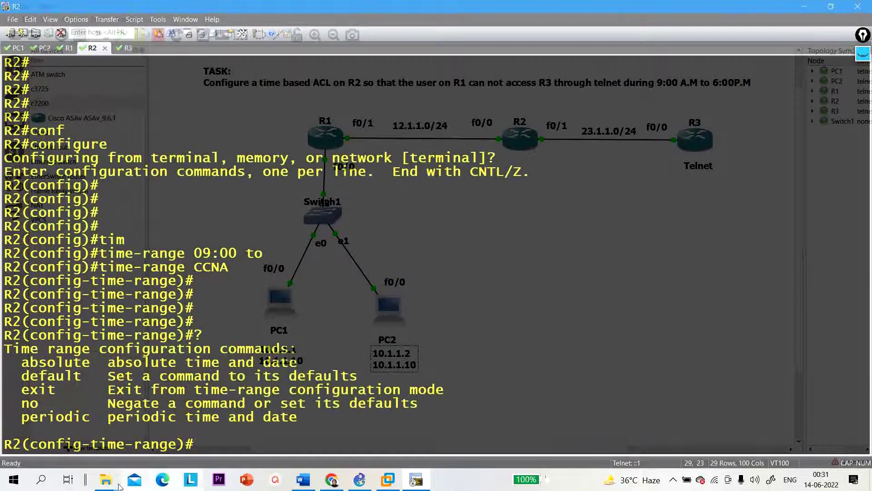
drag(92, 362, 24, 364)
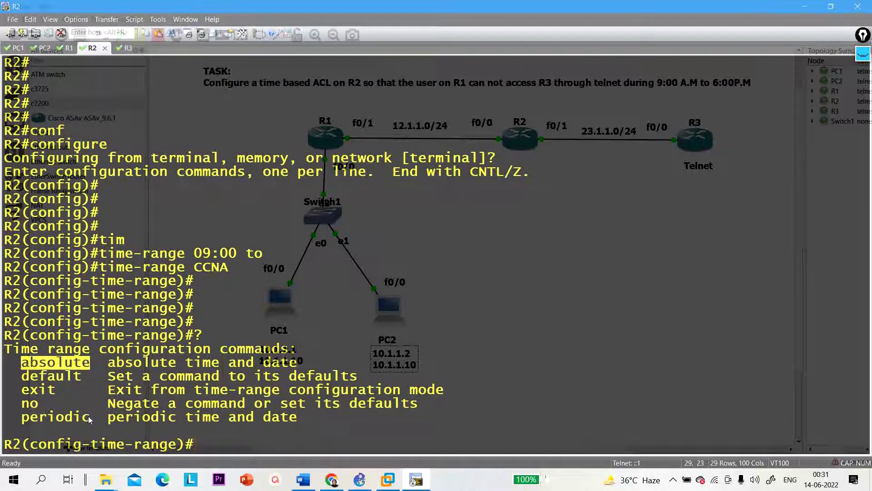
drag(89, 417, 21, 417)
click(89, 362)
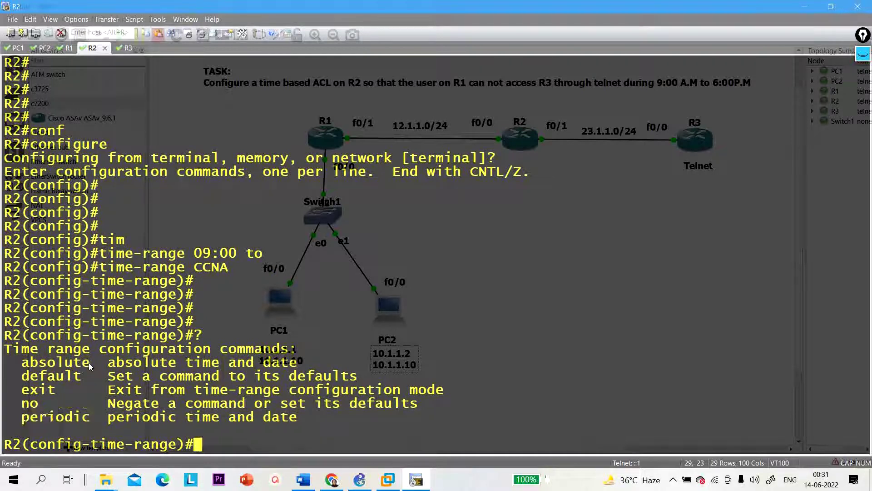
drag(89, 363, 31, 361)
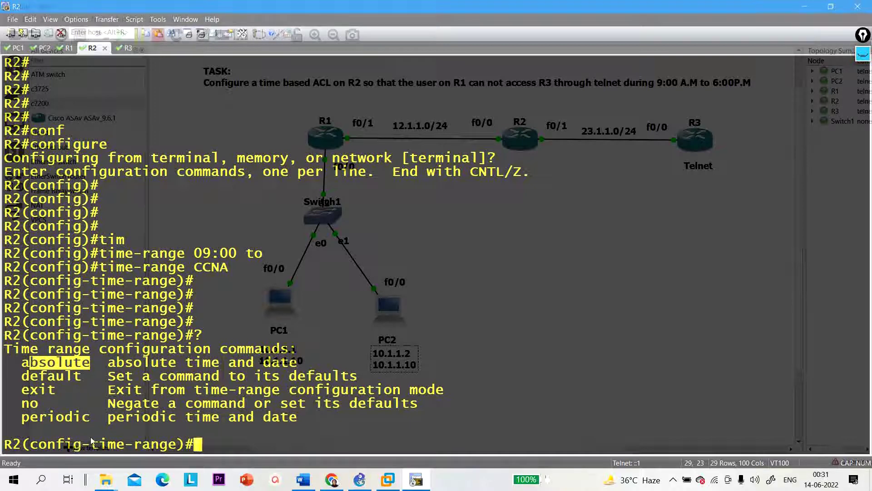
drag(89, 417, 26, 417)
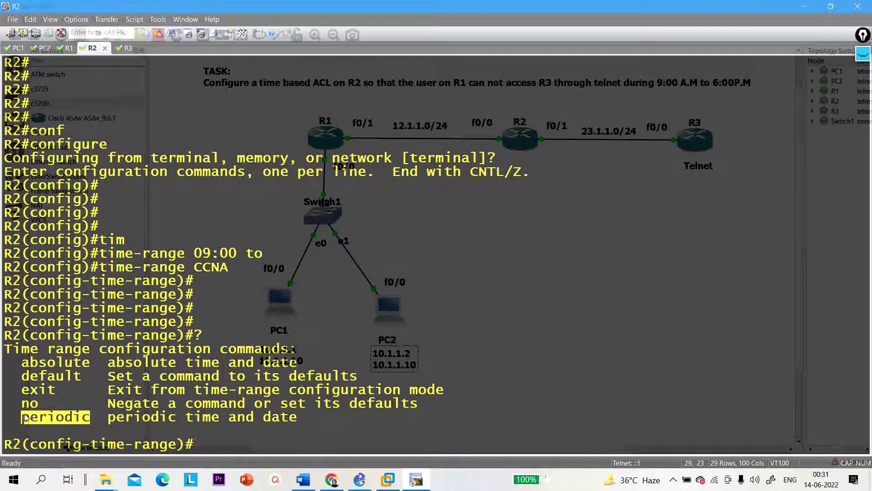
click(243, 442)
- Add the schedule periodic weekdays 09:00 to 18:00 to time range CCNA
text(PER)
key(Tab)
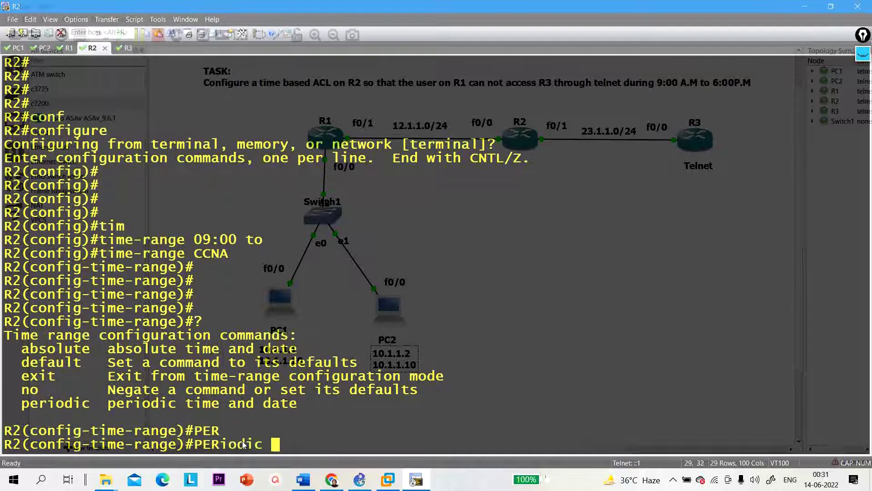
text(wee)
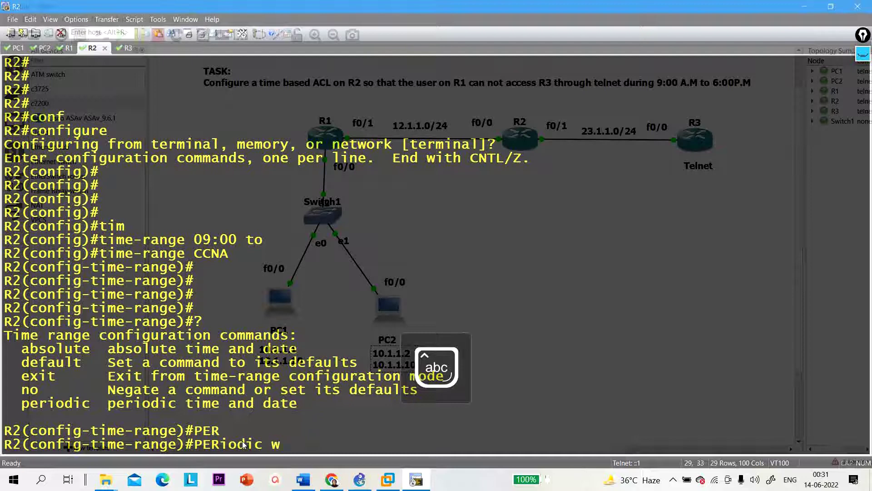
key(Tab)
text(kd)
key(Tab)
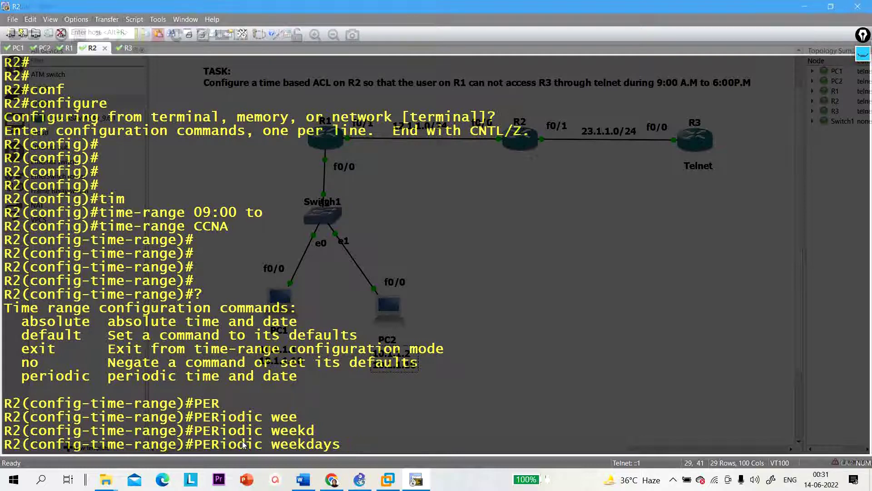
text(09:00 to)
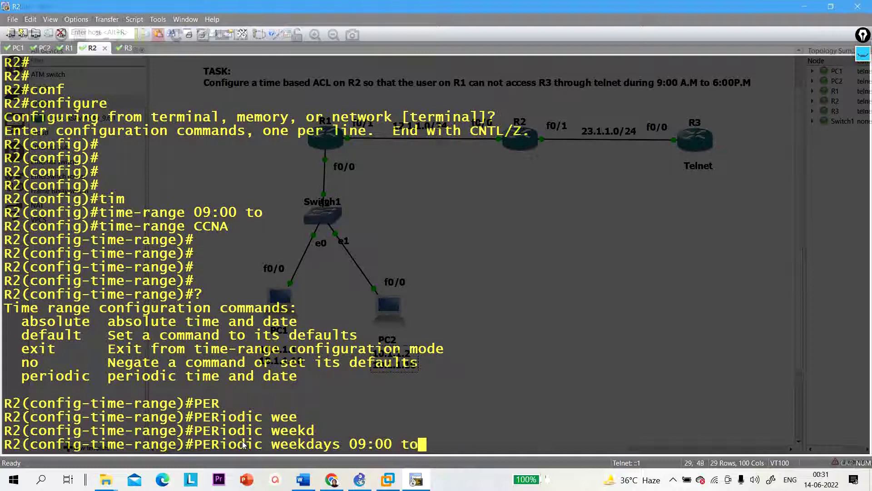
key(Tab)
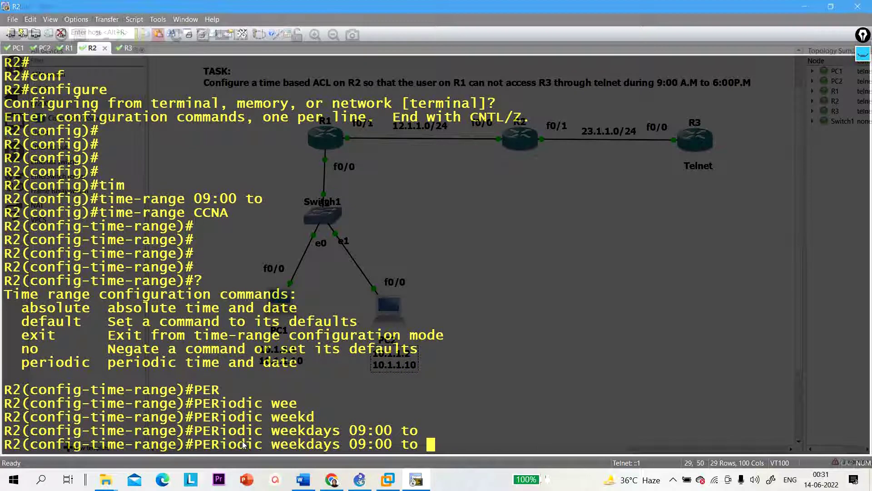
text(18:00)
key(Return)
- Exit time-range configuration and return to the privileged prompt with exit and Ctrl+Z
key(Return)
key(Return)
key(Return)
key(Return)
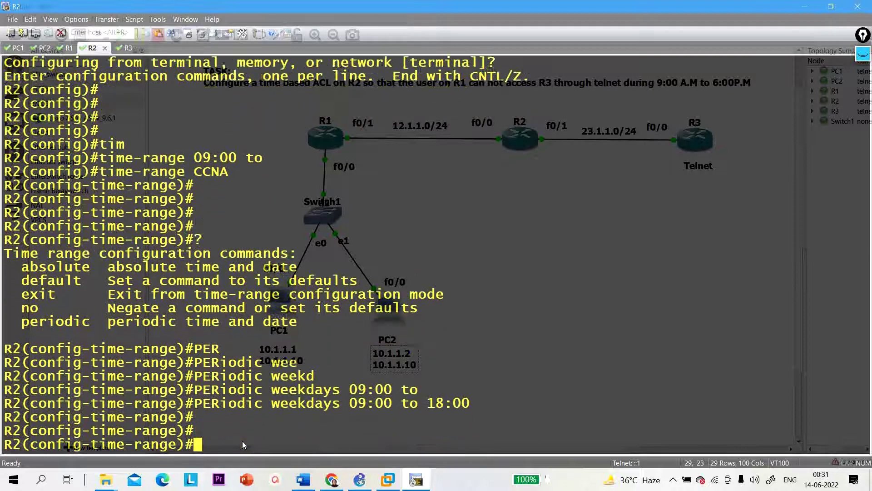
text(ex)
key(Return)
key(Return)
key(Return)
key(Return)
key(ctrl+z)
key(Return)
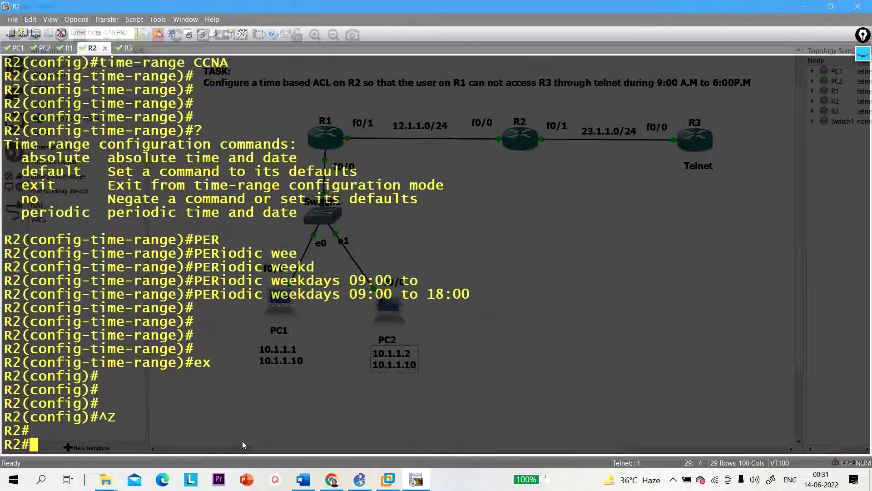
- Run show time-range and mark the periodic weekdays 9:00 to 18:00 line for CCNA
text(sh)
key(Tab)
text(ti)
key(Tab)
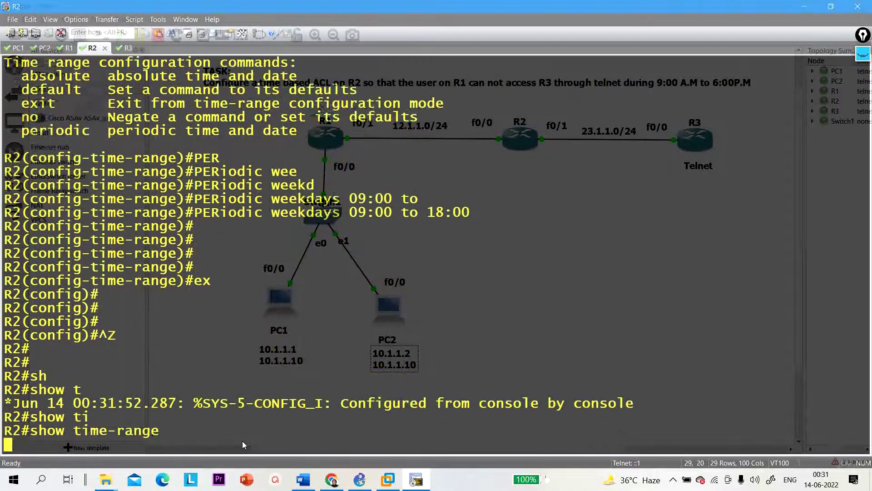
key(Return)
key(Return)
key(Return)
key(Return)
key(Return)
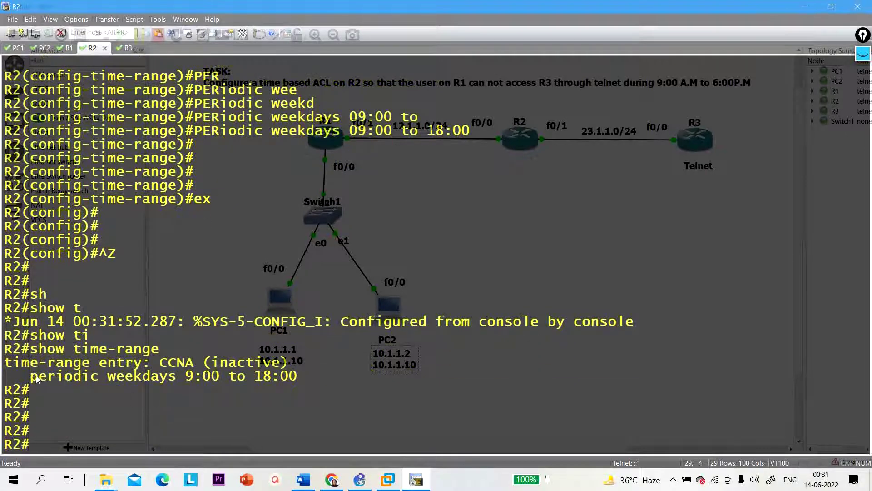
drag(20, 374, 312, 378)
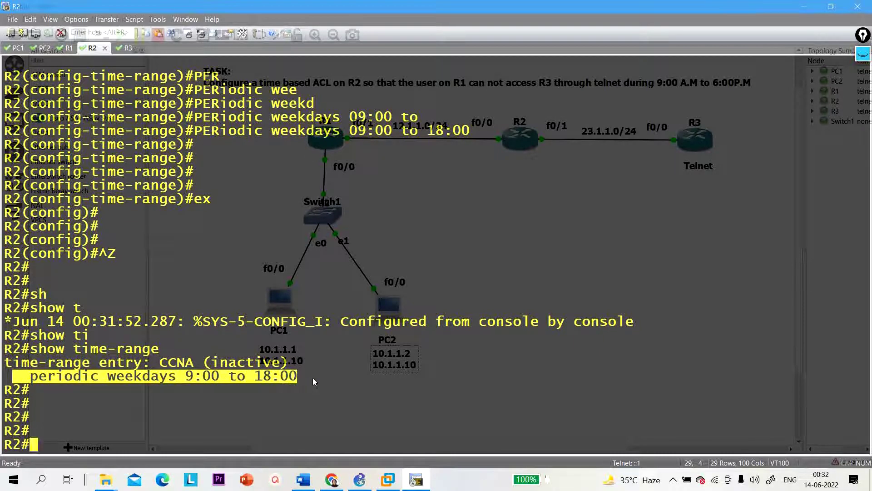
- Re-enter global configuration mode with configure terminal
key(Return)
key(Return)
key(Return)
key(Return)
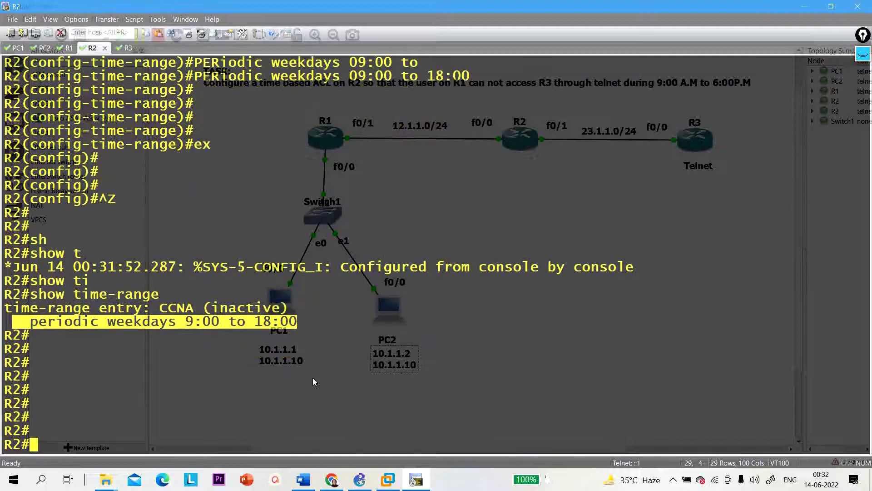
text(conf)
key(Tab)
key(Return)
key(Return)
key(Return)
key(Return)
key(Return)
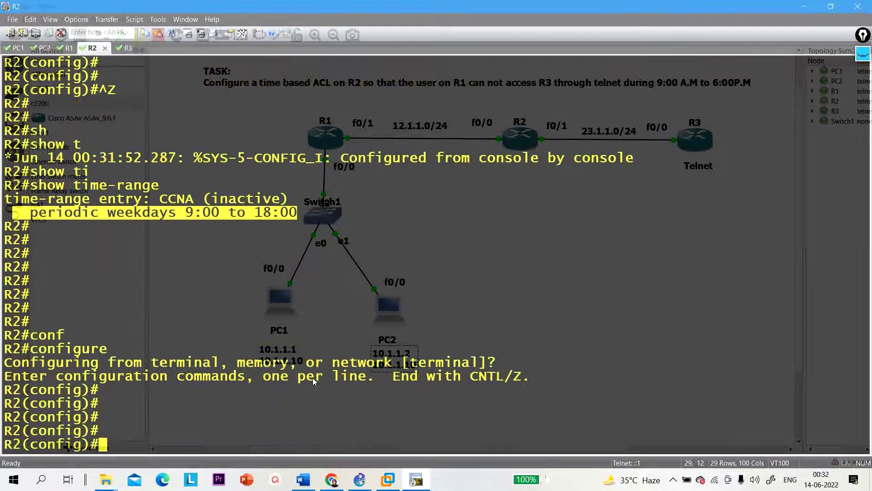
- Add access-list 101 deny tcp any any time-range CCNA
text(acc)
key(Tab)
text(1)
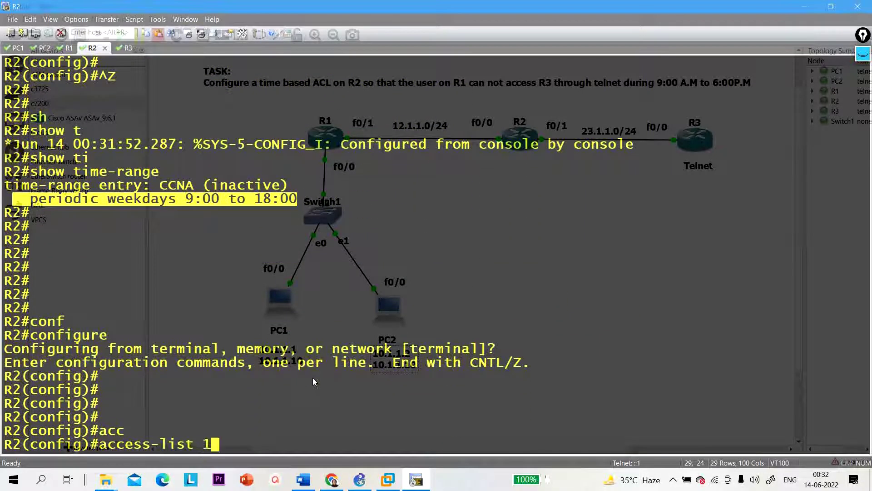
text(01)
text(den)
key(Tab)
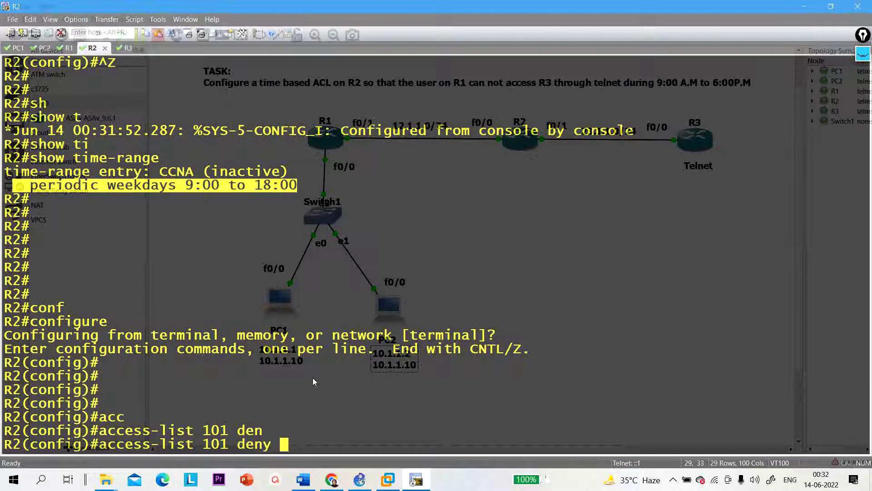
text(tc)
key(Tab)
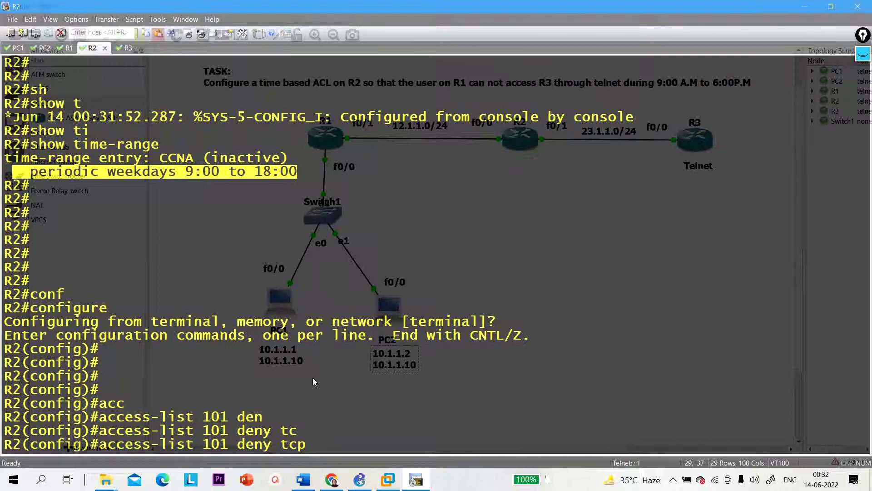
text(an)
key(Tab)
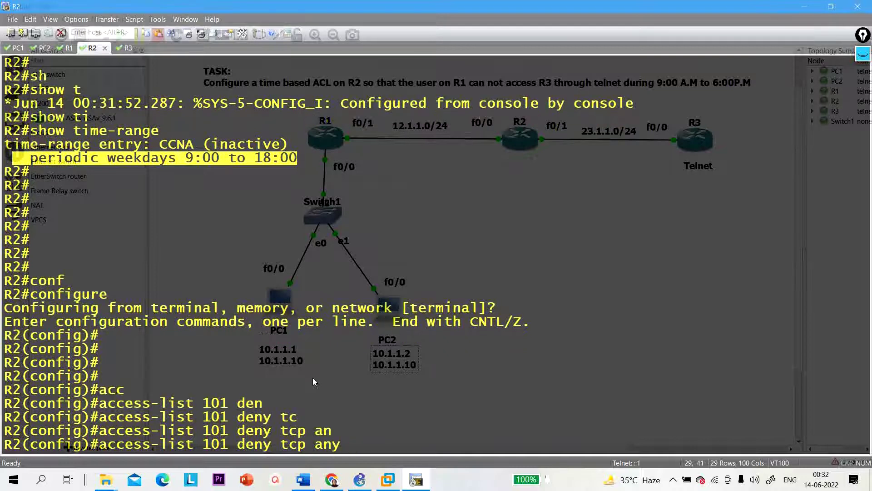
text(an)
key(Tab)
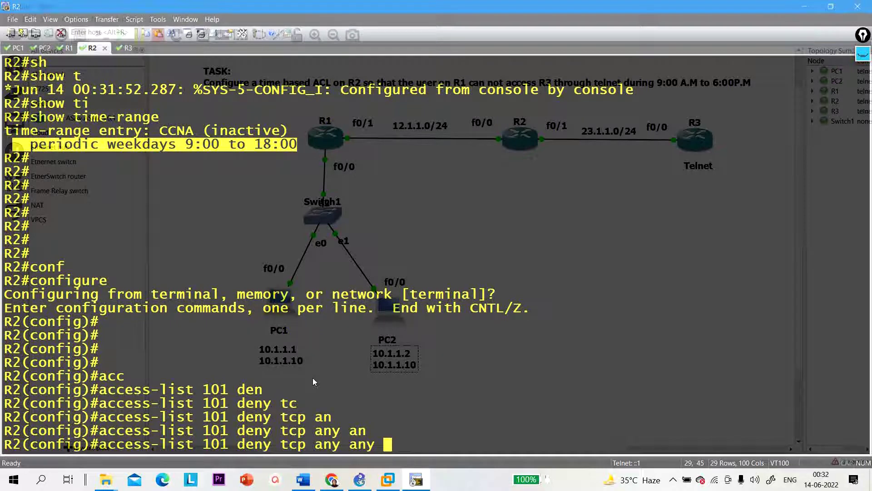
text(ti)
key(Tab)
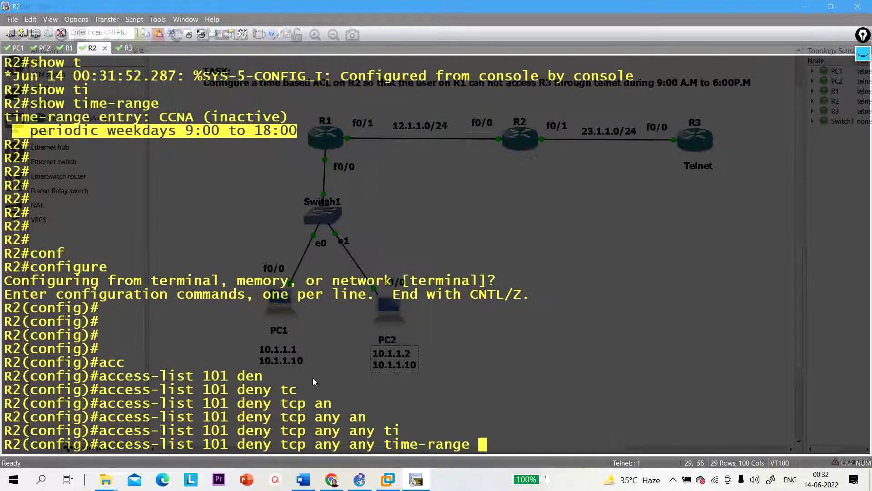
key(Caps_Lock)
text(CCNA)
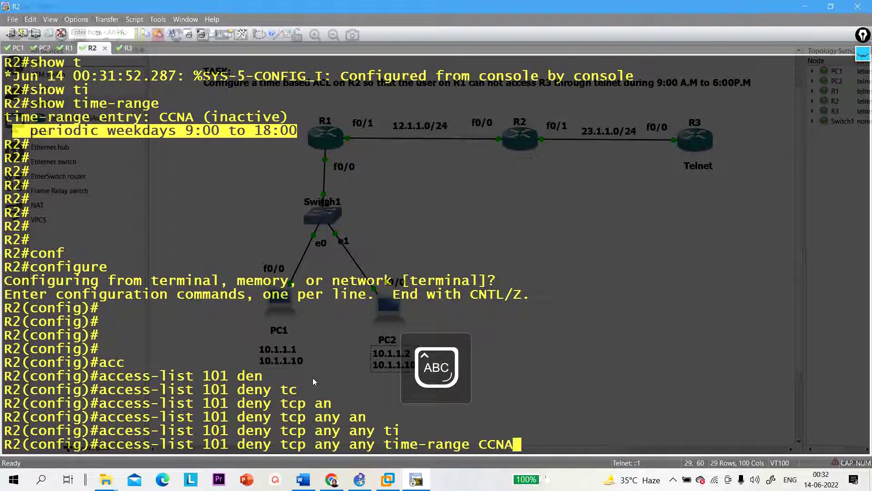
key(Return)
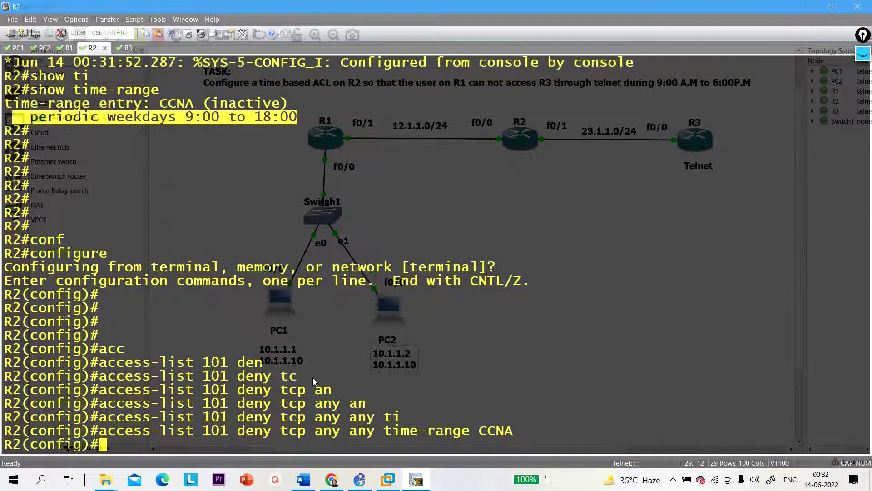
- Add access-list 101 permit ip any any to allow all other traffic
key(Caps_Lock)
text(acc)
key(Tab)
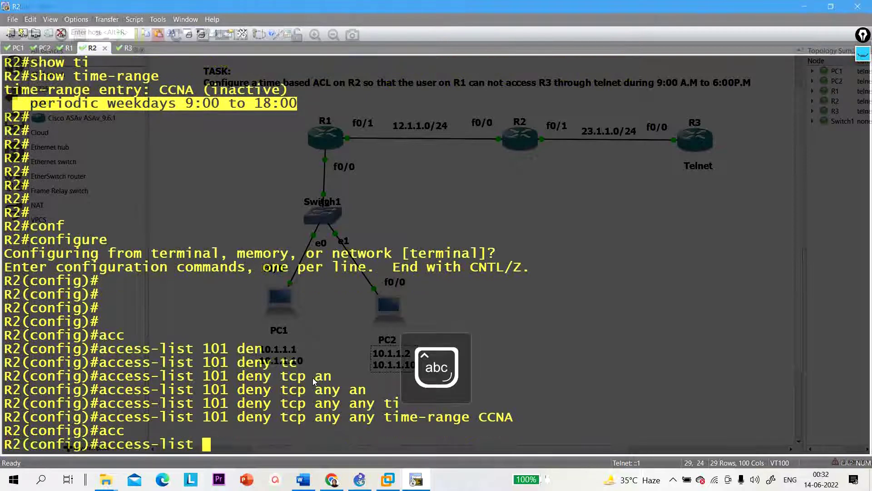
text(101 per)
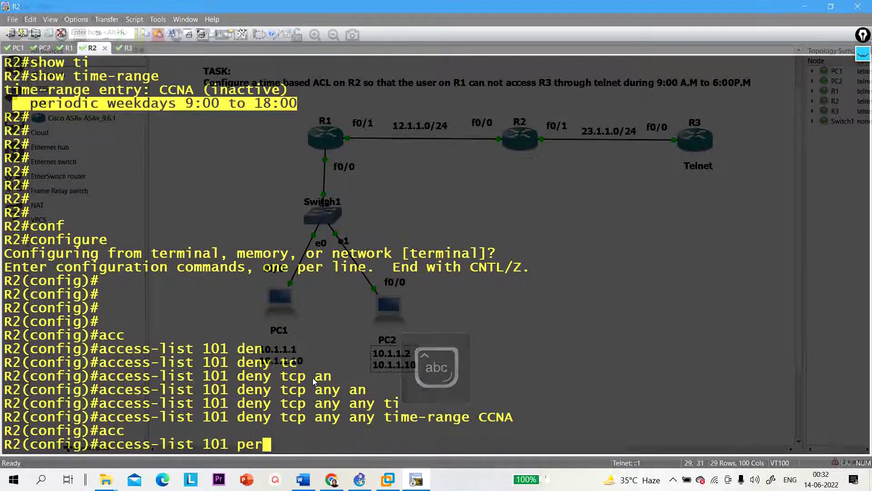
key(Tab)
text(o)
key(BackSpace)
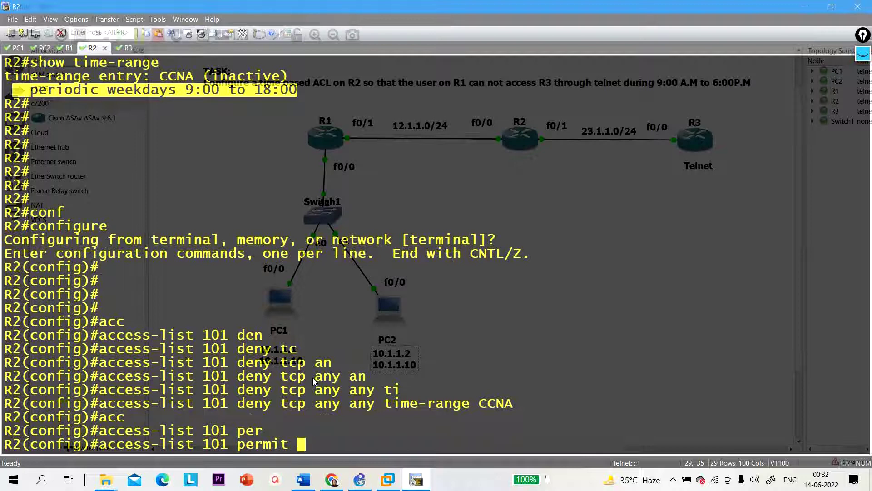
text(ip an)
key(Tab)
text(an)
key(Tab)
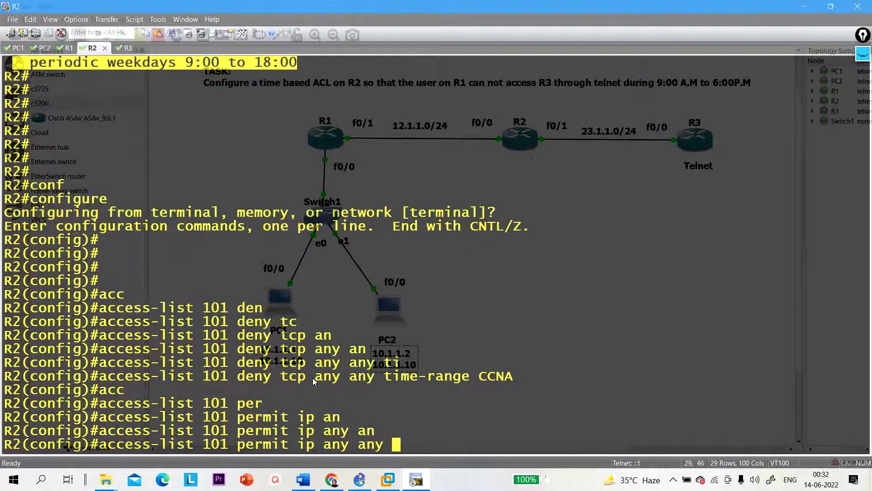
key(Return)
key(Return)
key(Return)
key(Return)
key(Return)
key(Return)
key(Return)
key(Return)
key(Return)
key(Return)
key(Return)
key(Return)
key(Return)
key(Return)
key(Return)
key(Return)
key(Return)
key(Return)
key(Return)
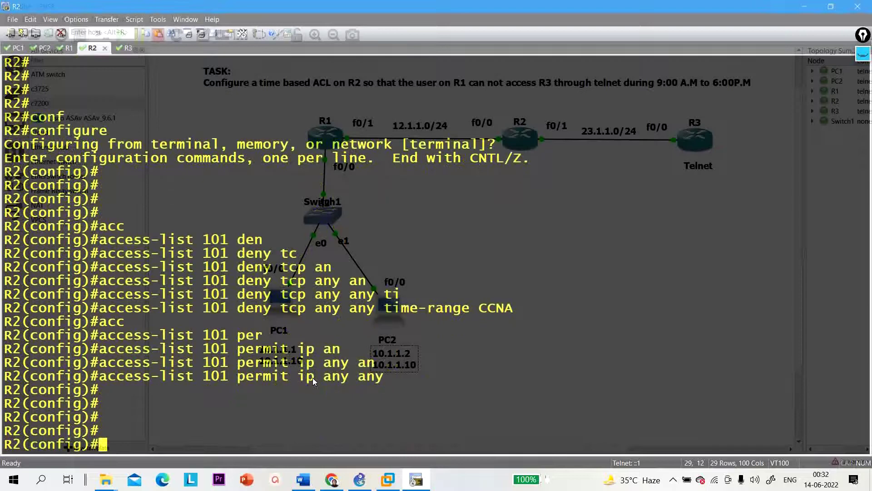
key(Return)
- Apply ip access-group 101 inbound on interface f0/0
text(int f0/0)
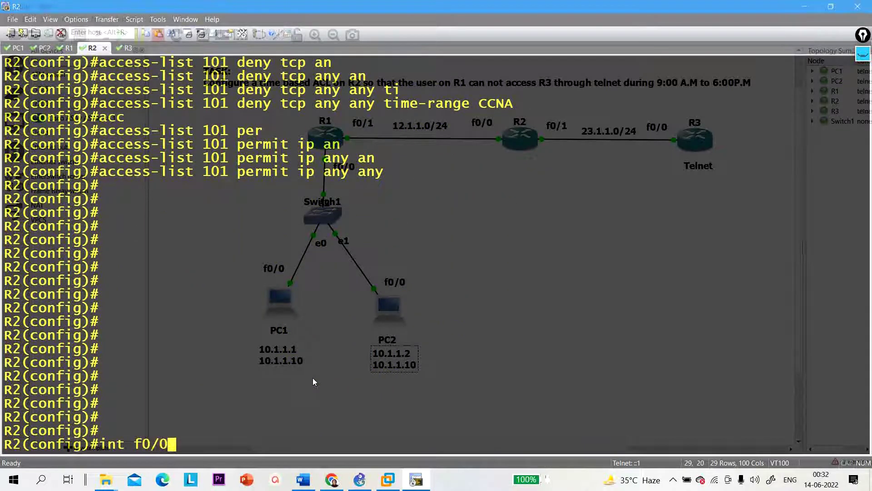
key(Return)
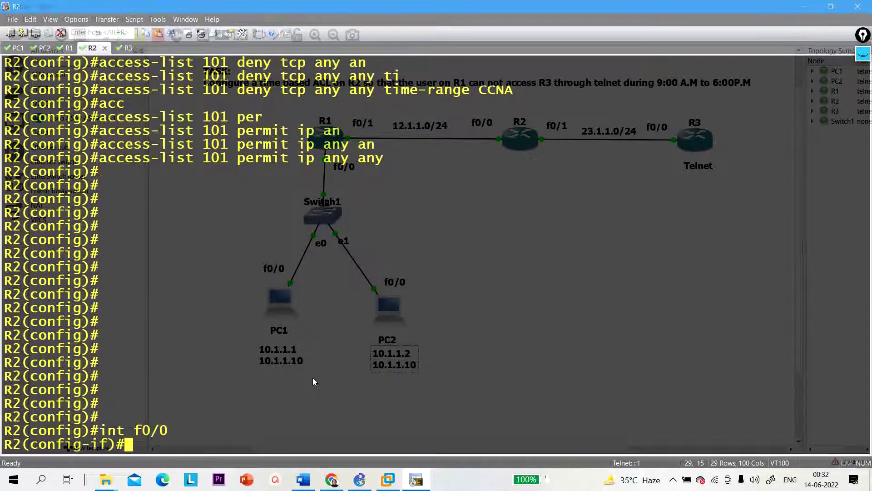
text(ip acce)
key(Tab)
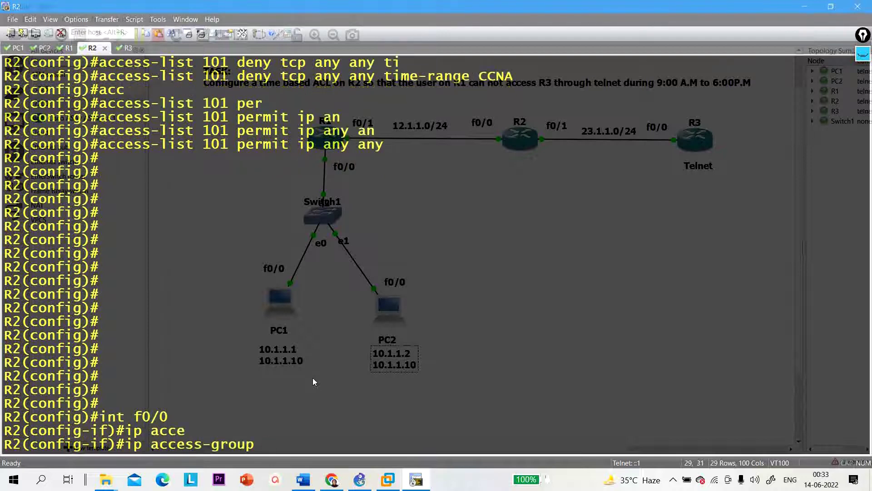
text(101 in)
key(Return)
key(Return)
- Leave configuration mode and run show time-range to confirm CCNA is used by an ACL
key(ctrl+z)
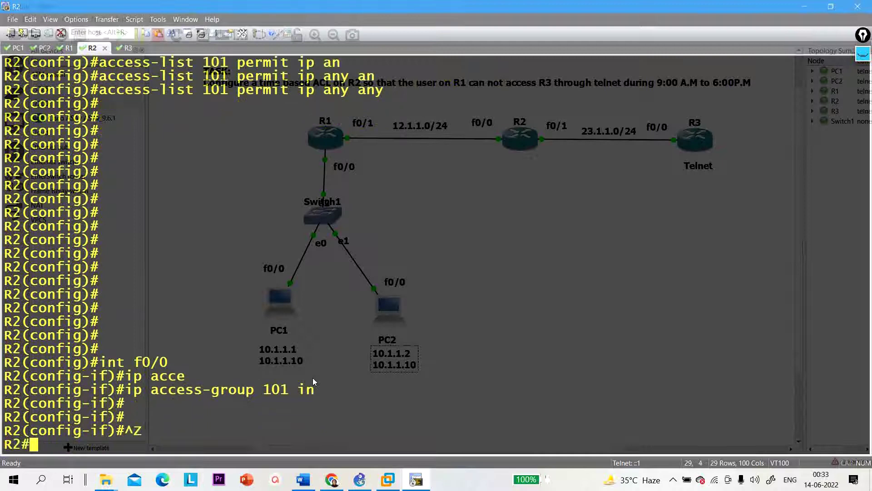
key(Return)
key(Return)
key(Return)
key(Return)
text(show ti)
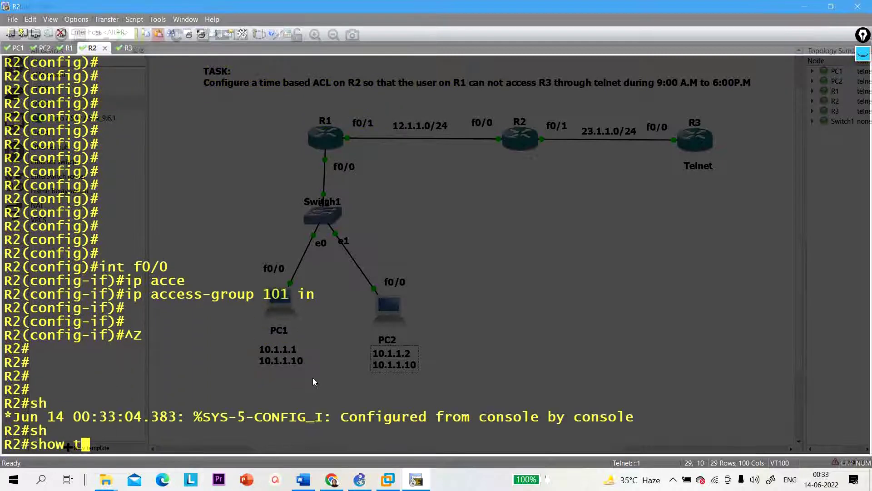
key(Tab)
key(Return)
key(Return)
key(Return)
key(Return)
key(Return)
key(Return)
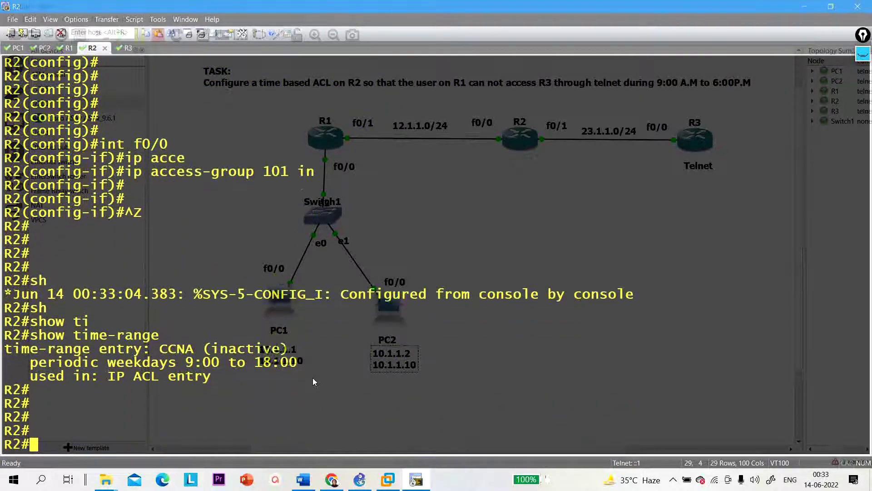
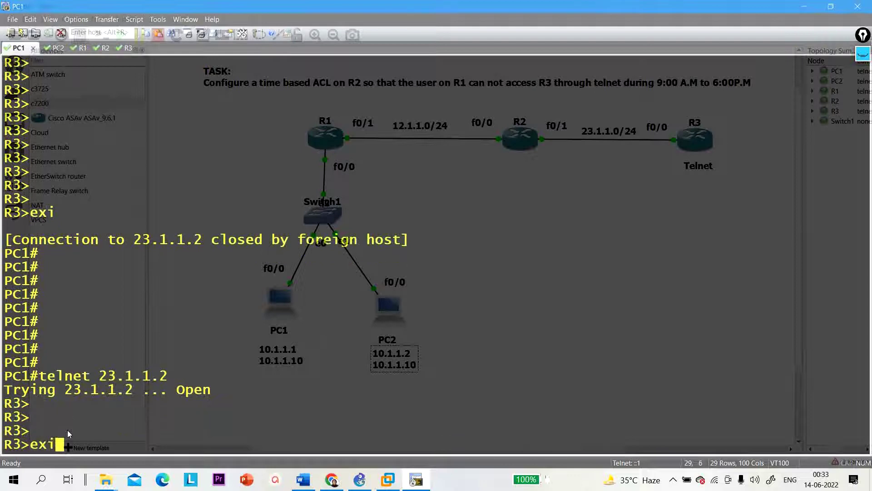
- End the telnet session to R3 and enter global configuration mode on R2
key(Return)
key(Return)
key(alt+3)
key(alt+4)
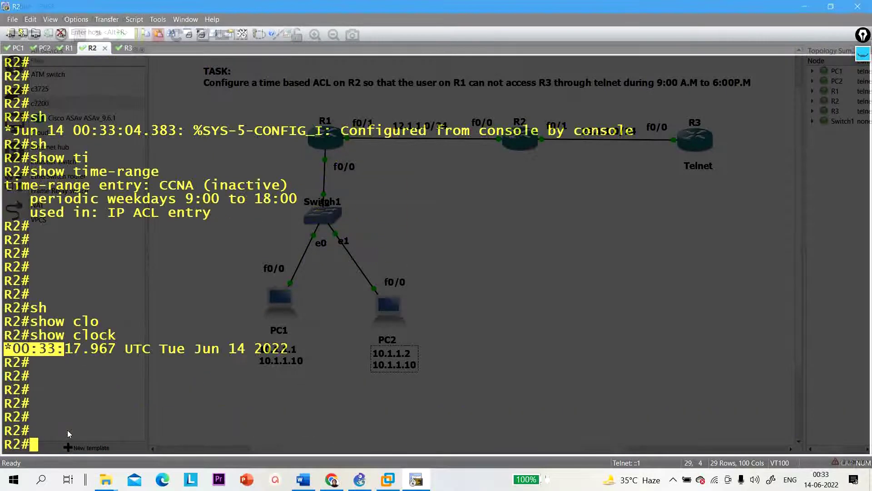
key(Return)
key(Return)
text(conf)
key(Tab)
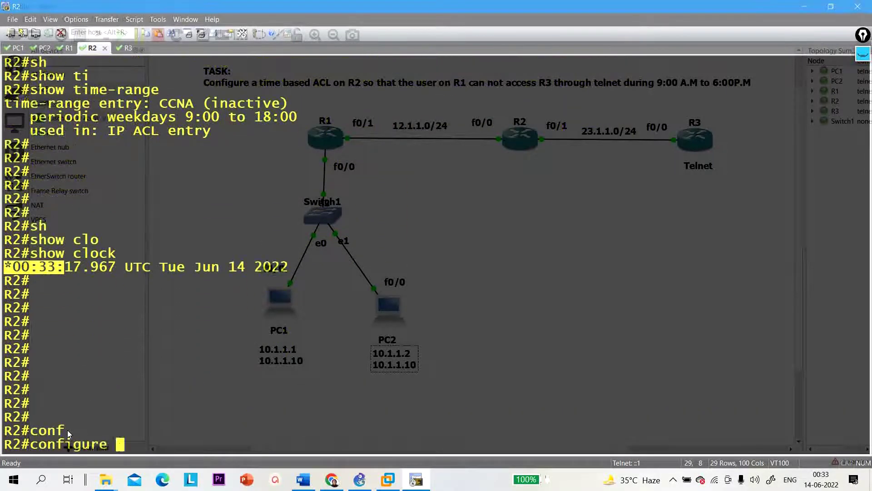
key(Return)
key(Return)
key(Return)
key(Return)
key(Return)
- Attempt 'clock set' in configuration mode, check the options with '?', then exit to privileged EXEC
text(clo)
key(Tab)
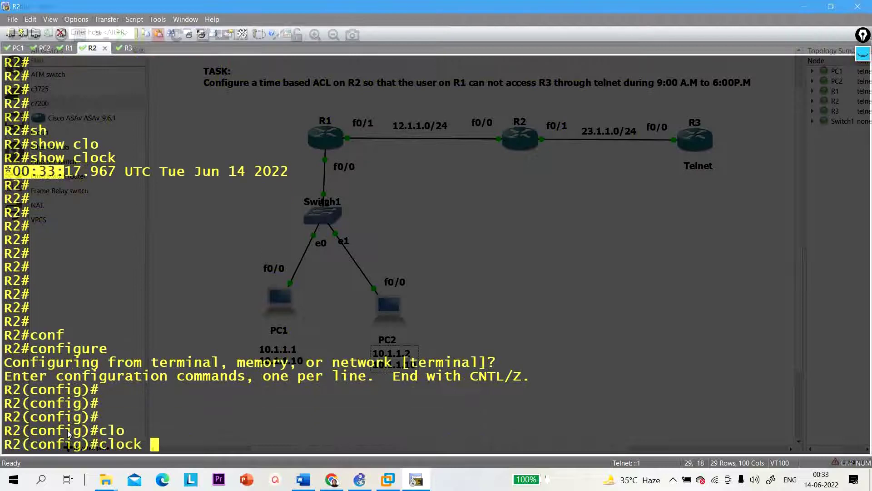
text(se)
key(Tab)
text(t)
key(Tab)
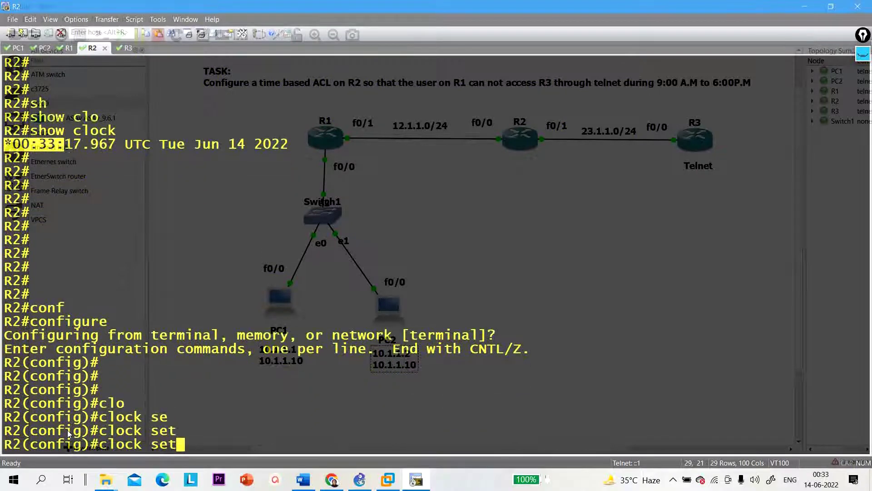
key(BackSpace)
key(BackSpace)
key(BackSpace)
text(?)
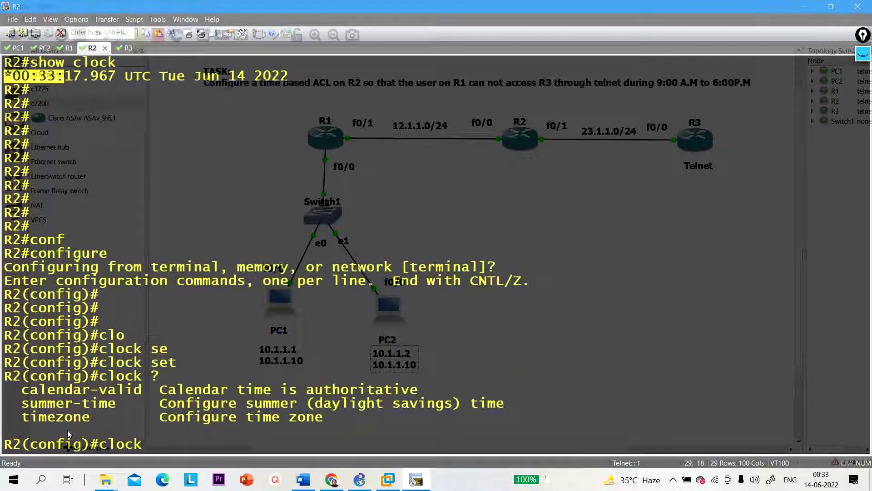
key(BackSpace)
key(BackSpace)
key(BackSpace)
key(BackSpace)
key(BackSpace)
key(BackSpace)
text(exi)
key(Return)
key(Return)
key(Return)
key(Return)
key(Return)
- Set R2's clock to 10:00:00 on 06 June 2022 from privileged EXEC mode
text(clo)
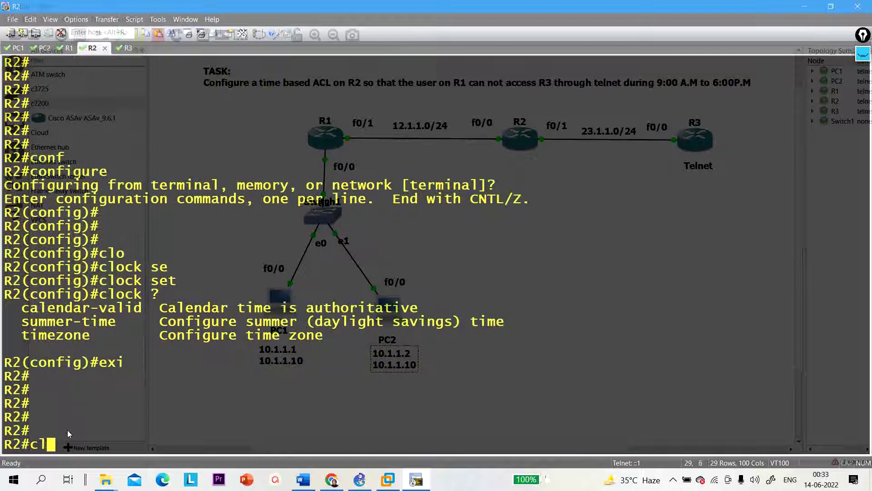
key(Tab)
text(se)
key(Tab)
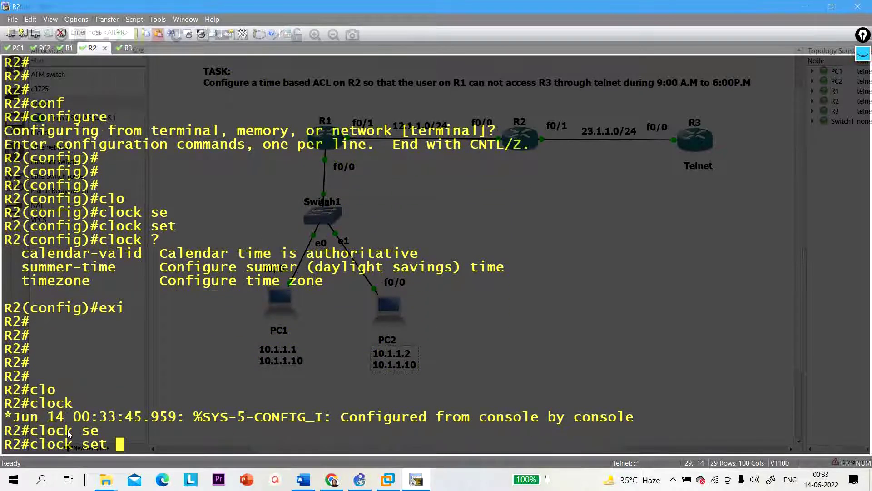
text(10:00:00)
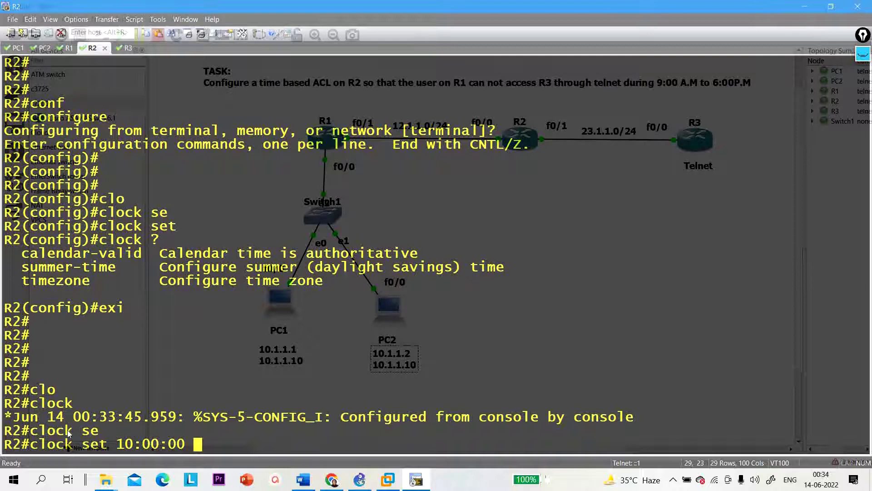
text(?)
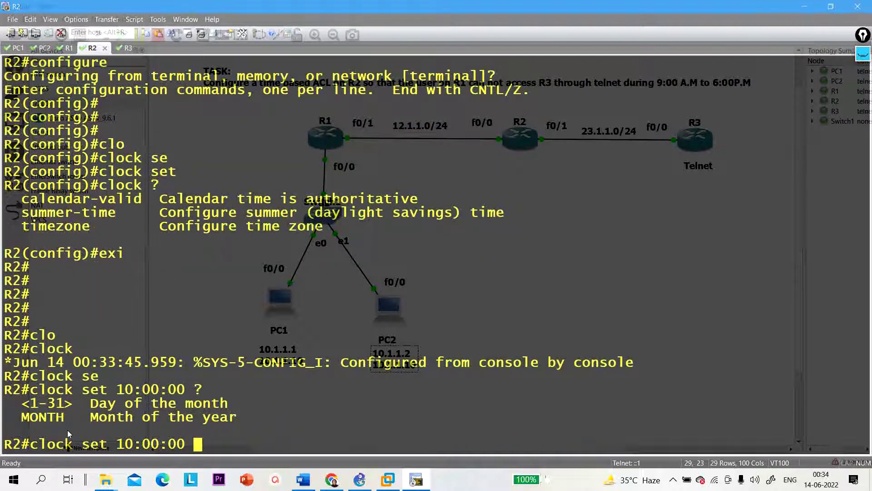
text(6)
key(BackSpace)
text(06 ?)
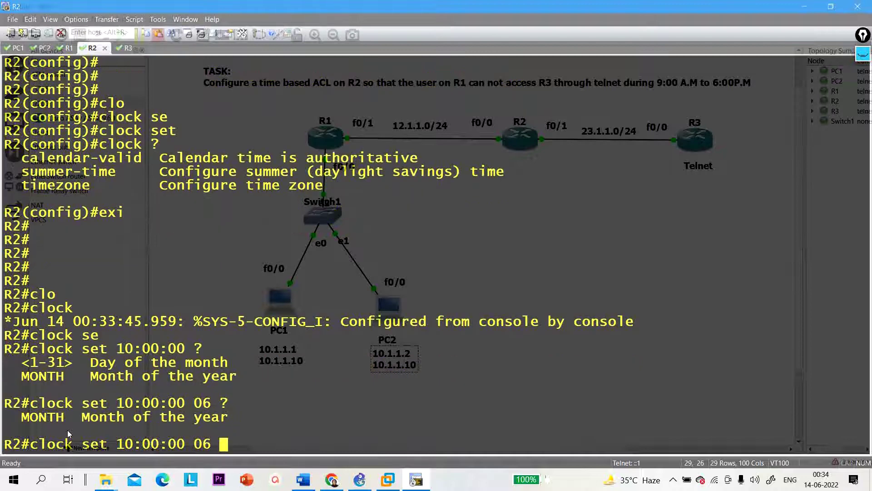
text(june )
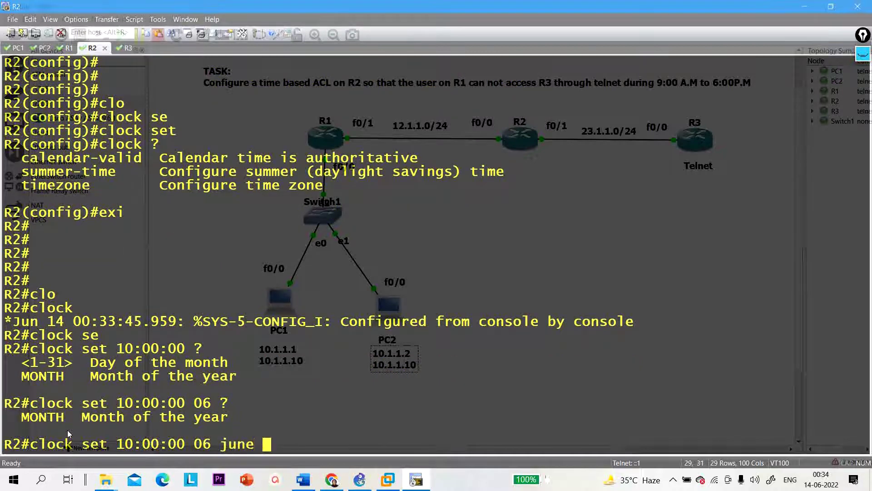
text(?2022)
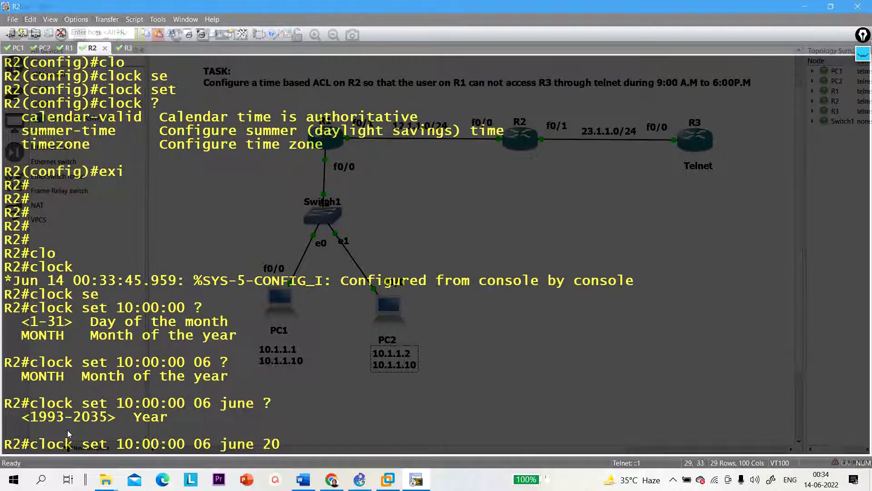
key(Return)
key(Return)
key(Return)
key(Return)
key(Return)
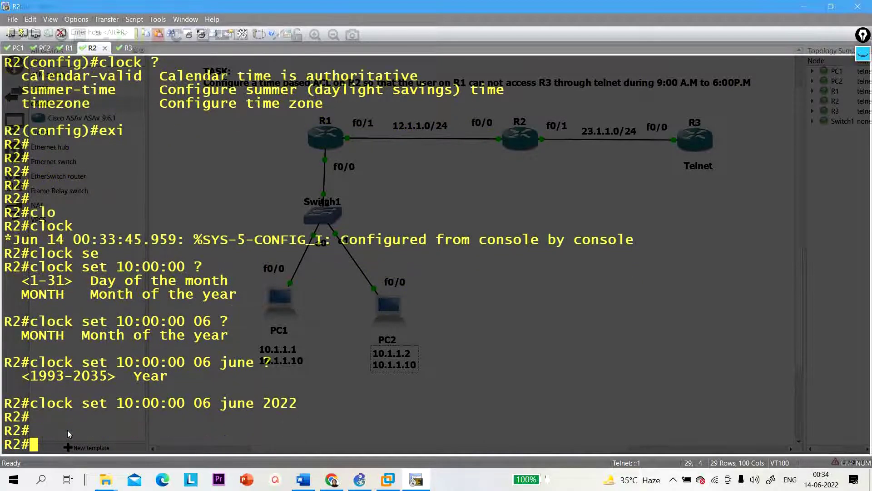
text(sh)
key(Tab)
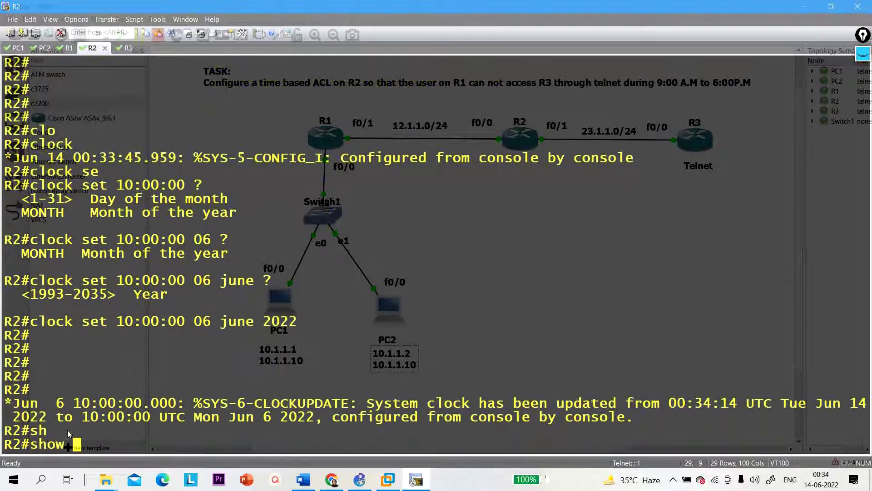
- Run 'show time-range' on R2 and highlight the CCNA range's active status
text(ti)
key(Tab)
key(Return)
key(Return)
key(Return)
key(Return)
key(Return)
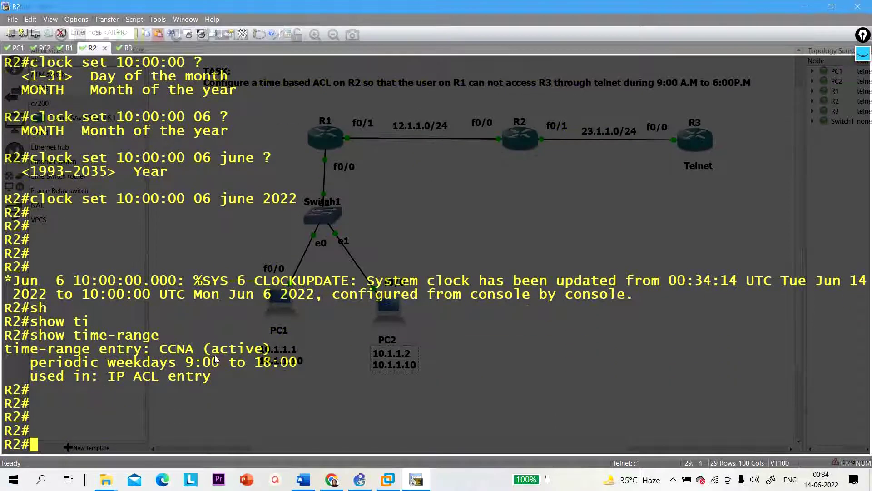
drag(203, 349, 273, 358)
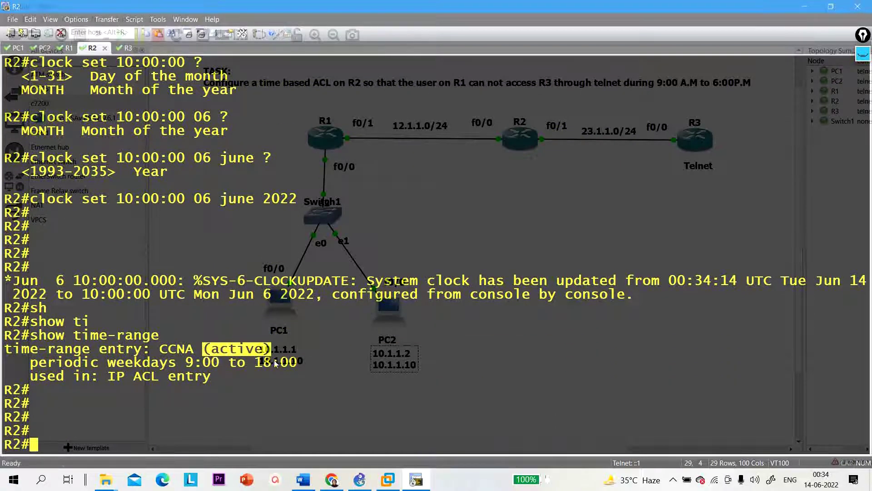
key(Return)
key(Return)
key(Return)
- Run 'show access-lists' on R2 and highlight ACL 101's active deny entry
text(sh)
key(Tab)
text(a)
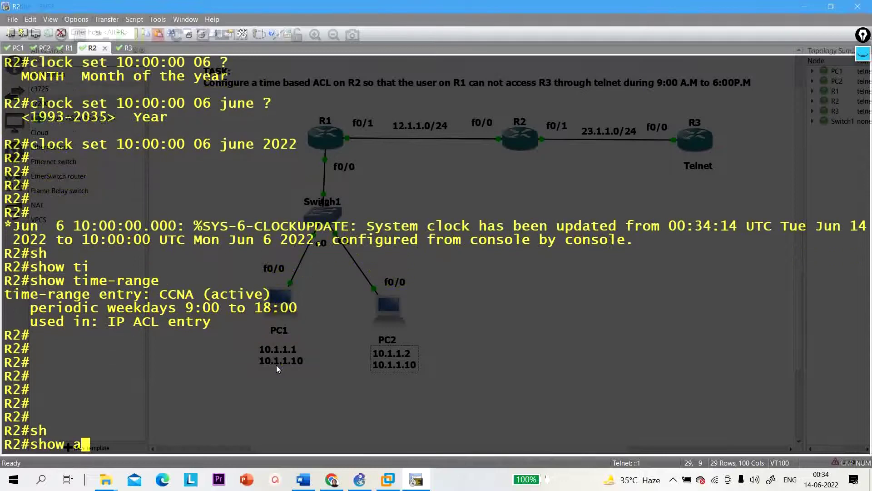
text(cc)
key(Tab)
text(l)
key(Tab)
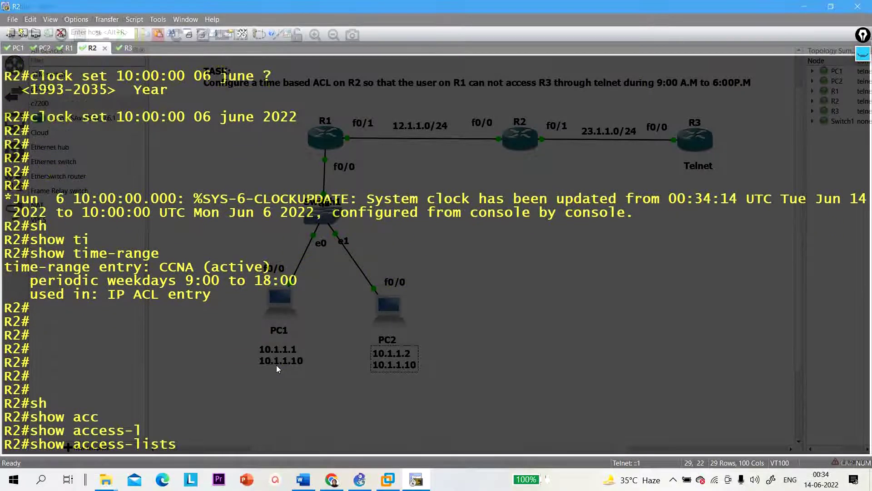
key(Return)
key(Return)
key(Return)
key(Return)
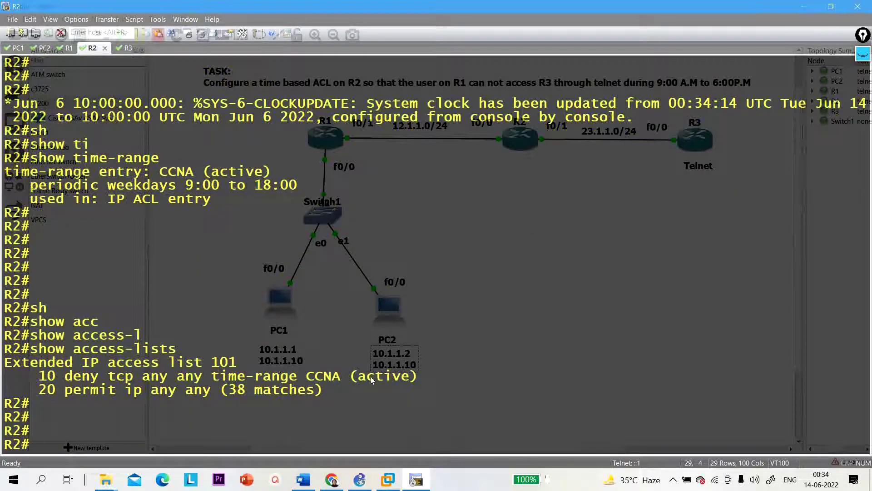
drag(359, 376, 402, 375)
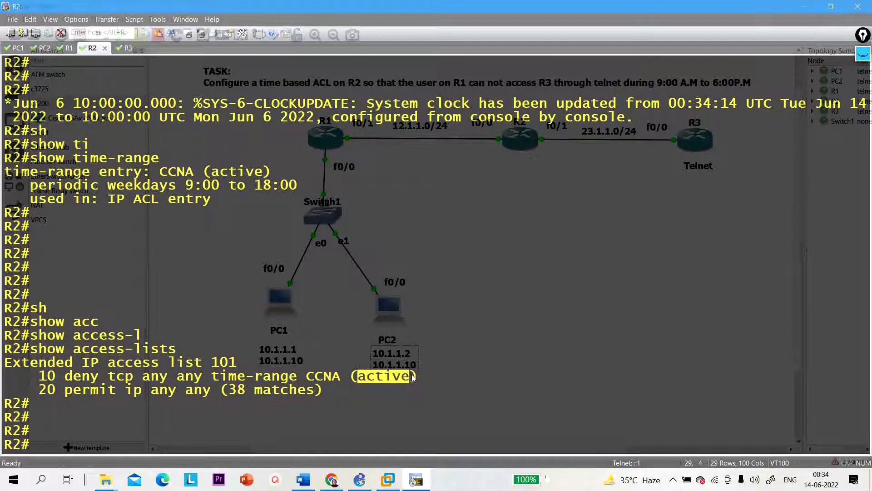
- Retry 'telnet 23.1.1.2' from PC1 twice, confirming the Destination unreachable error
key(ctrl+Tab)
key(ctrl+Tab)
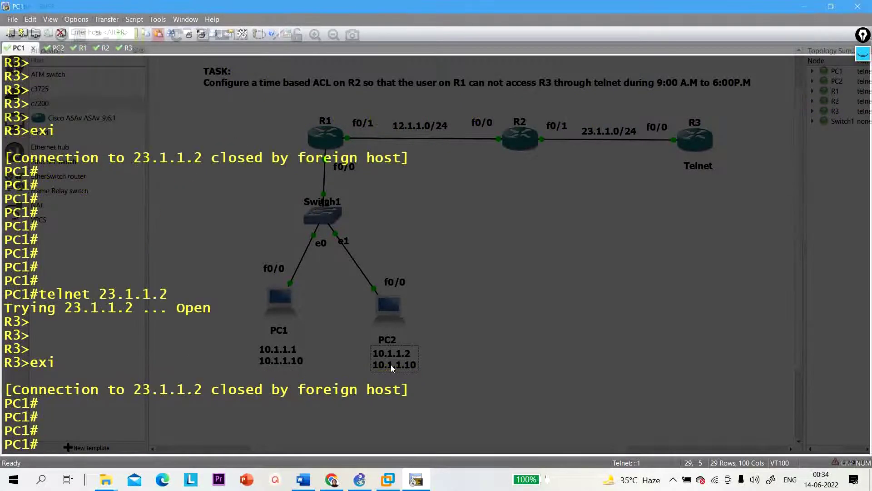
key(Return)
key(Return)
key(Return)
key(Up)
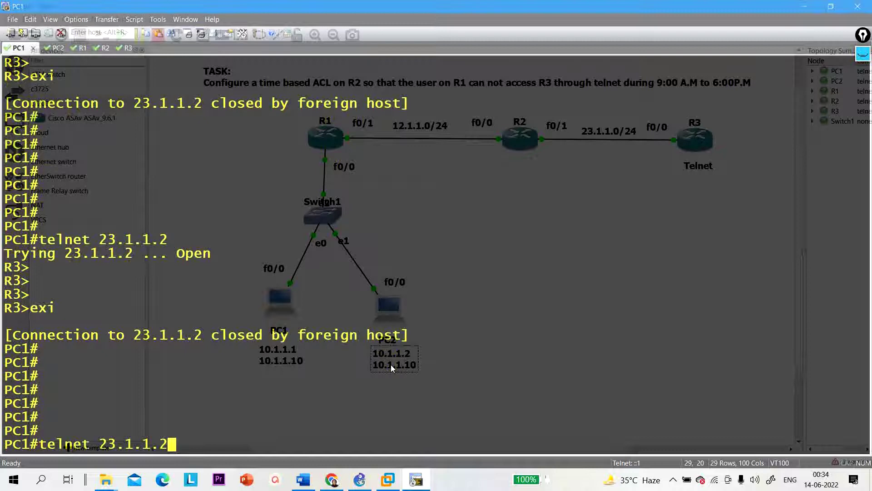
key(Return)
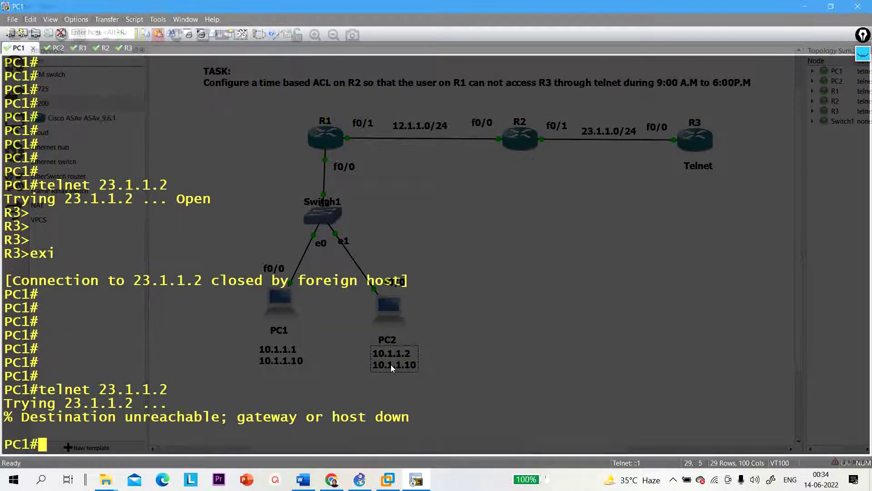
drag(17, 420, 233, 422)
key(Return)
key(Return)
key(Return)
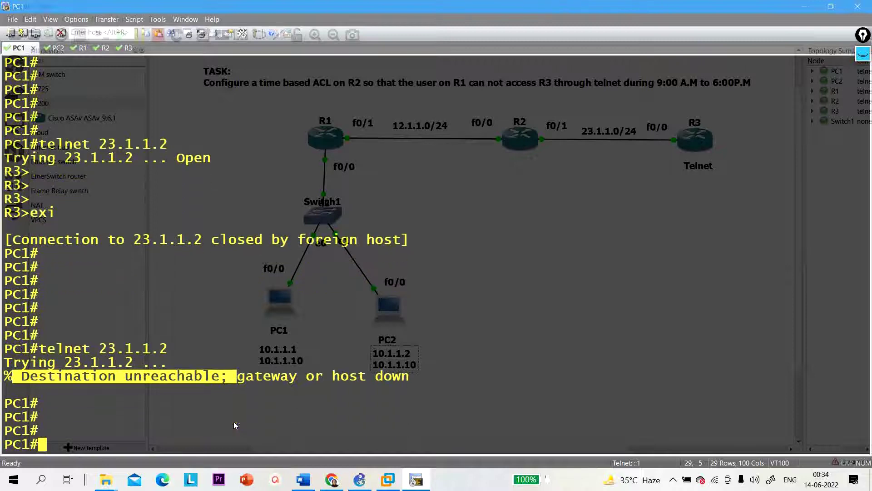
key(Up)
key(Return)
key(Return)
key(Return)
key(Return)
key(Return)
key(Return)
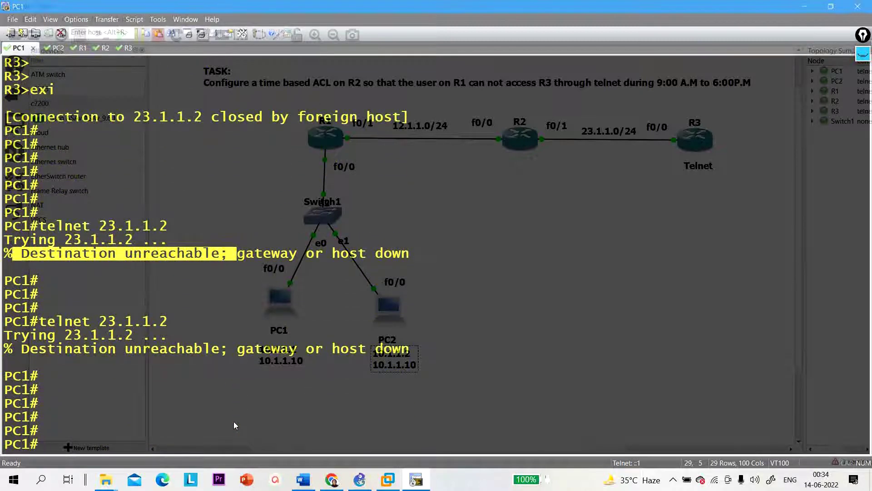
key(ctrl+Tab)
key(ctrl+Tab)
key(ctrl+Tab)
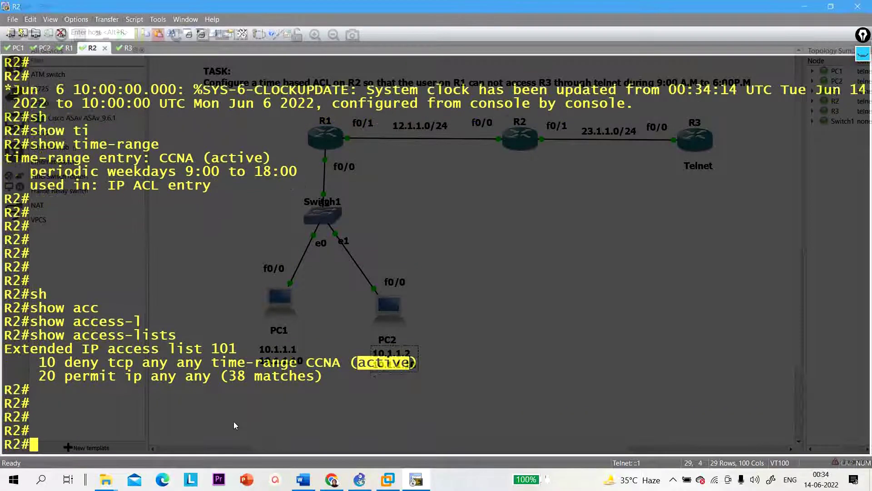
- Set R2's clock to 19:00:00 on 06 June 2022
key(Return)
key(Return)
key(Return)
key(Return)
key(Return)
key(Return)
key(Return)
key(Return)
key(Return)
key(Return)
key(Return)
key(Return)
key(Return)
key(Return)
key(Return)
key(Return)
key(Return)
key(Return)
key(Return)
key(Return)
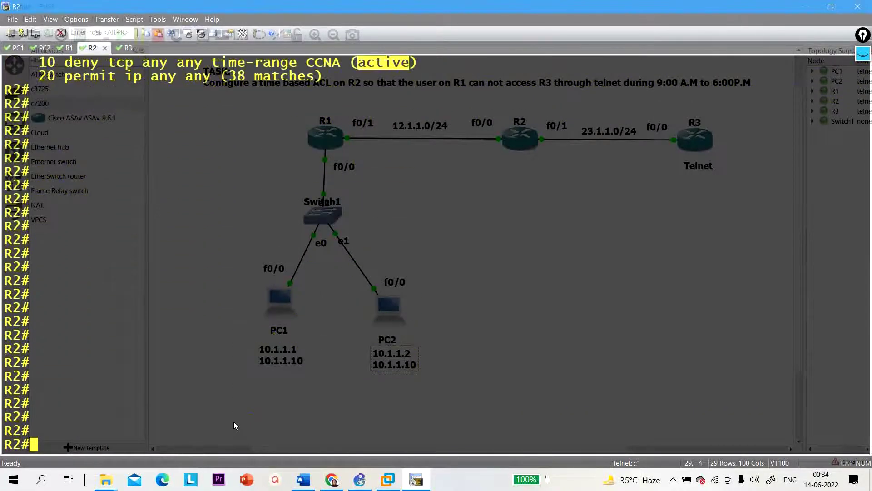
text(conf)
key(Tab)
key(Return)
key(Return)
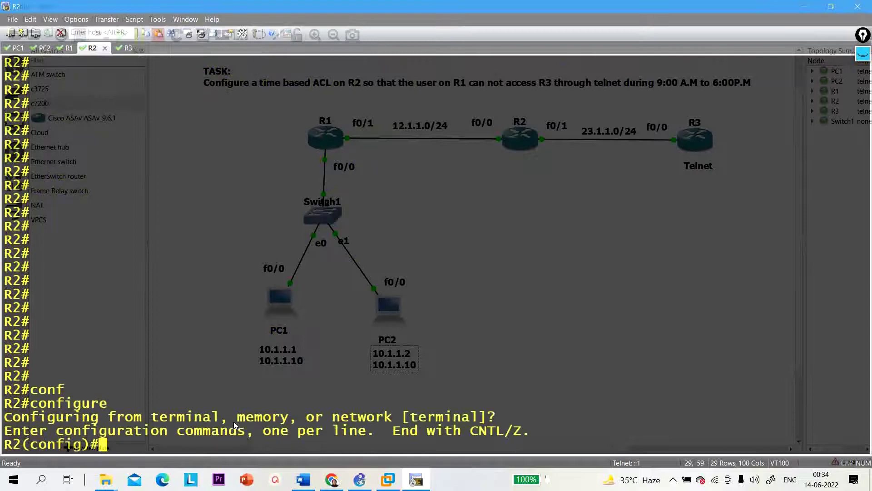
key(Return)
key(Return)
key(Return)
key(Return)
text(exi)
key(Return)
key(Return)
key(Return)
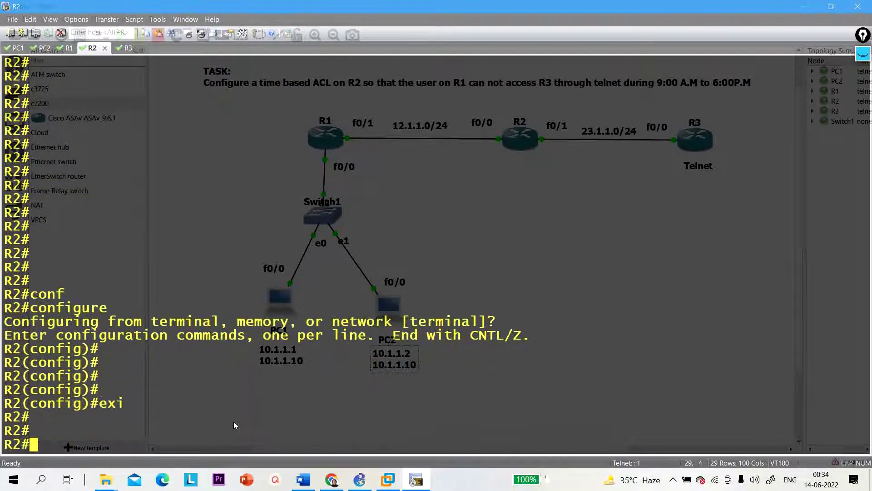
key(Return)
key(Return)
text(clo)
key(Tab)
text(s)
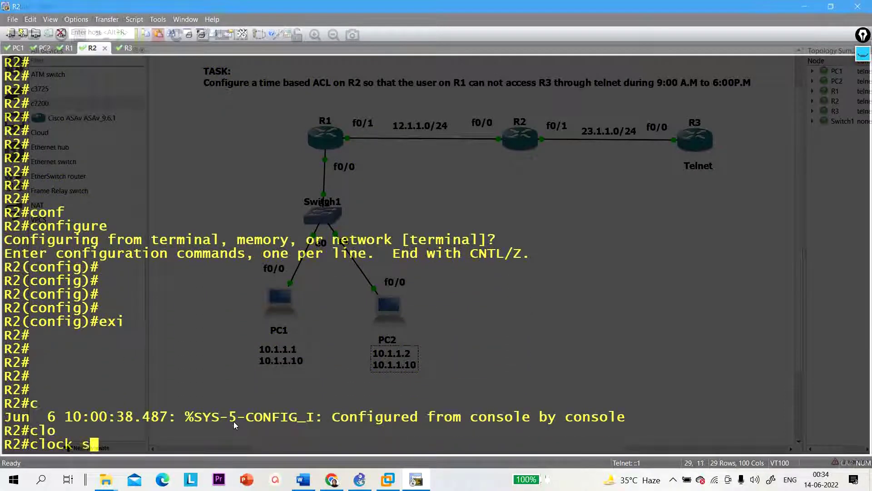
text(e)
key(Tab)
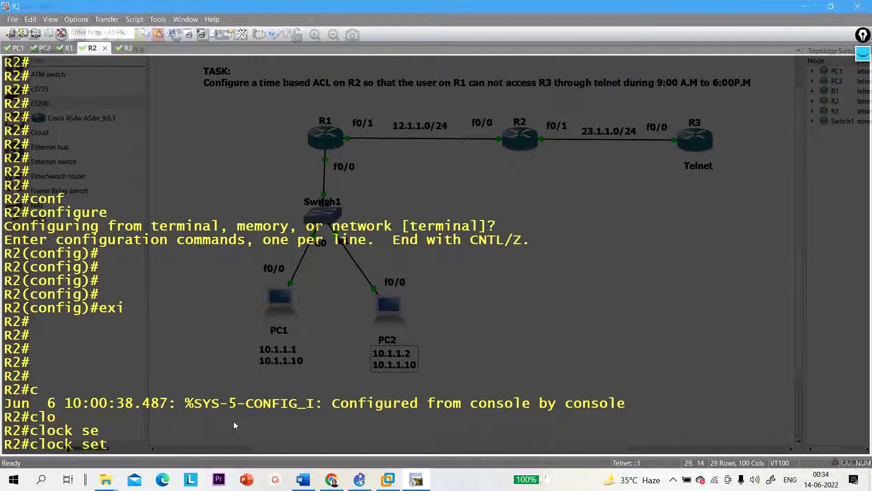
text(19:00:00 )
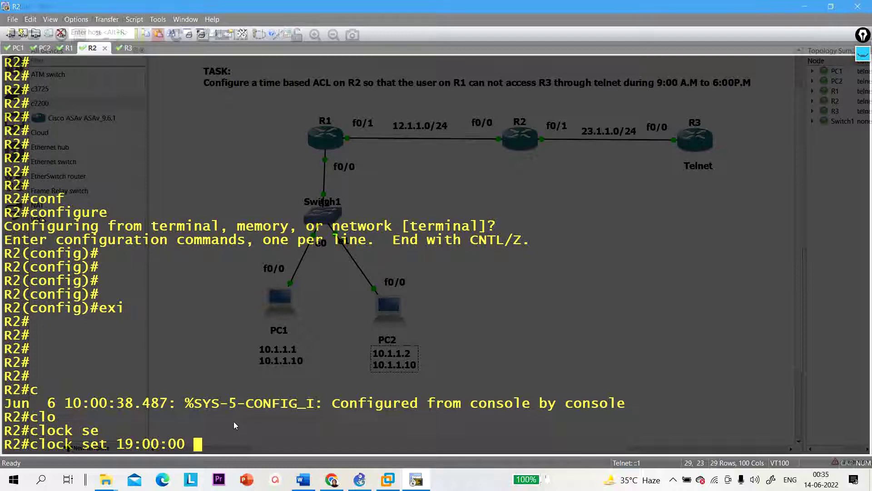
text(06 june 2022)
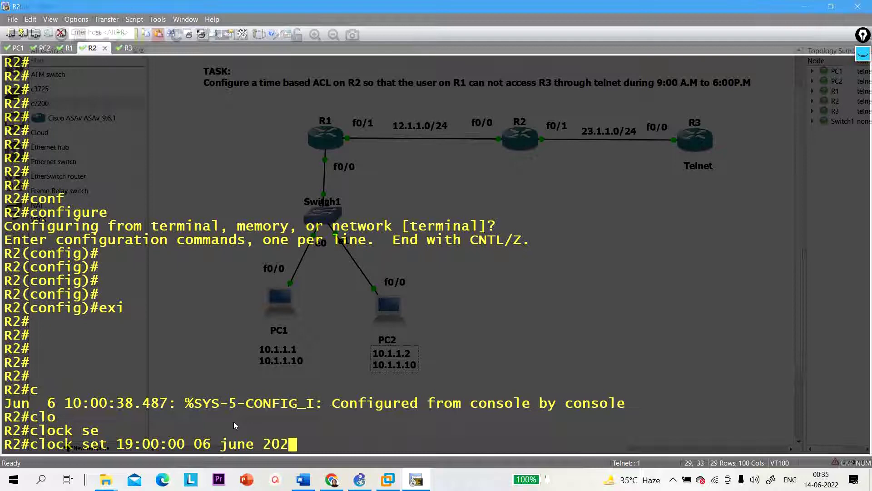
key(Return)
key(Return)
key(Return)
key(Return)
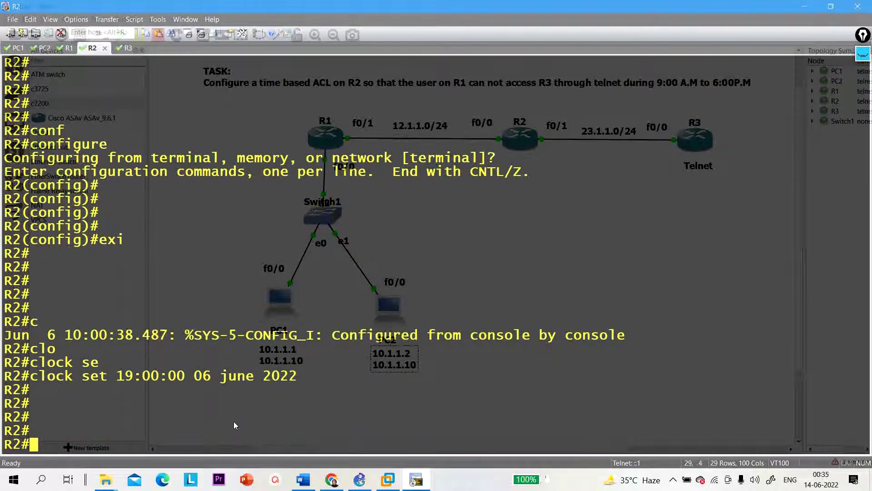
- Run 'show access-lists' on R2 and mark ACL 101's deny rule as inactive
text(sh)
key(Tab)
text(acc)
key(Tab)
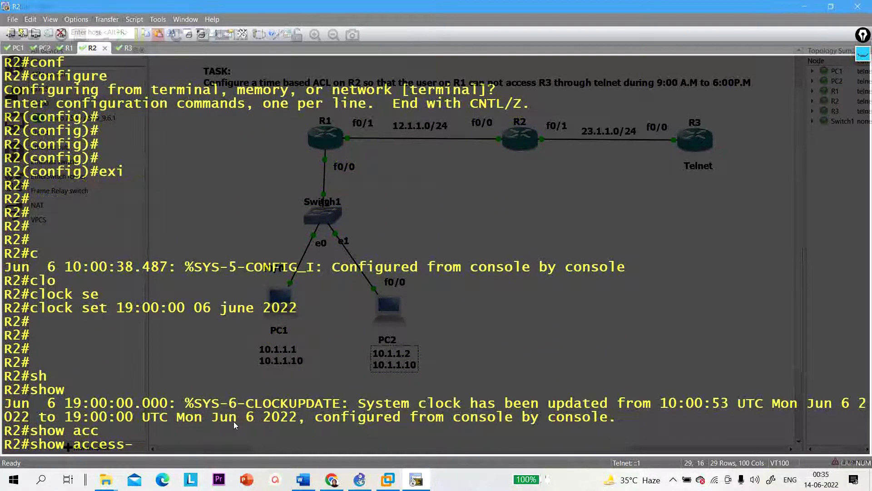
text(l)
key(Tab)
key(Return)
key(Return)
key(Return)
key(Return)
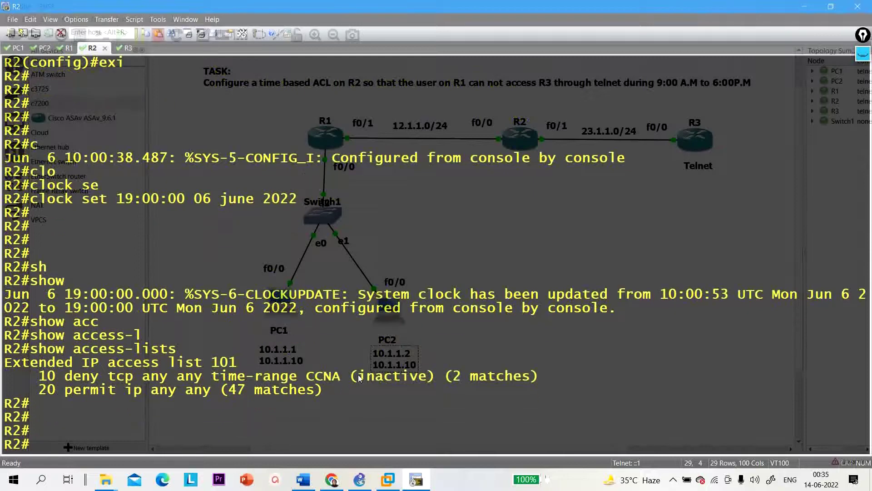
drag(352, 376, 417, 377)
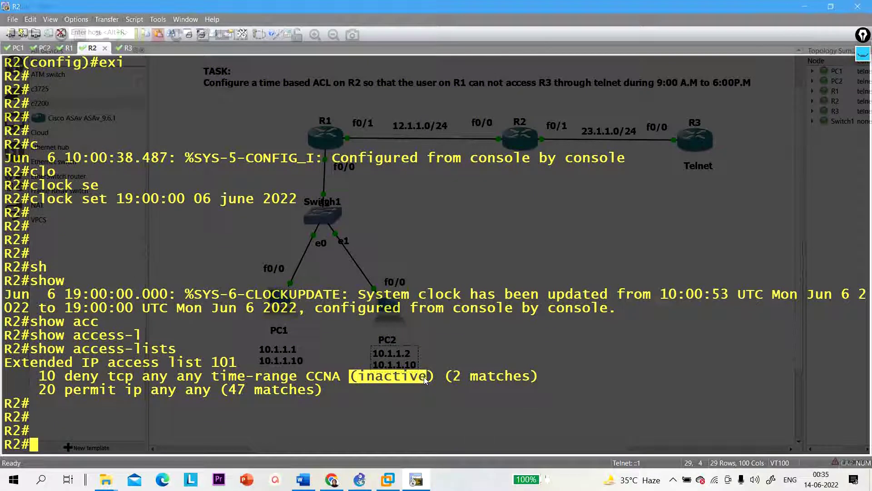
key(Return)
key(Return)
key(Return)
key(Return)
key(Return)
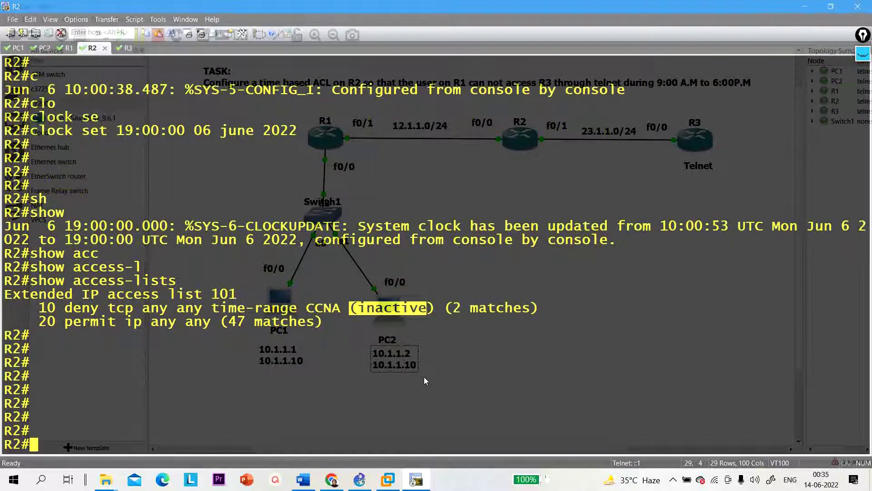
- Run 'show time-range' on R2 and mark the CCNA range as inactive
text(sh)
key(Tab)
text(tim)
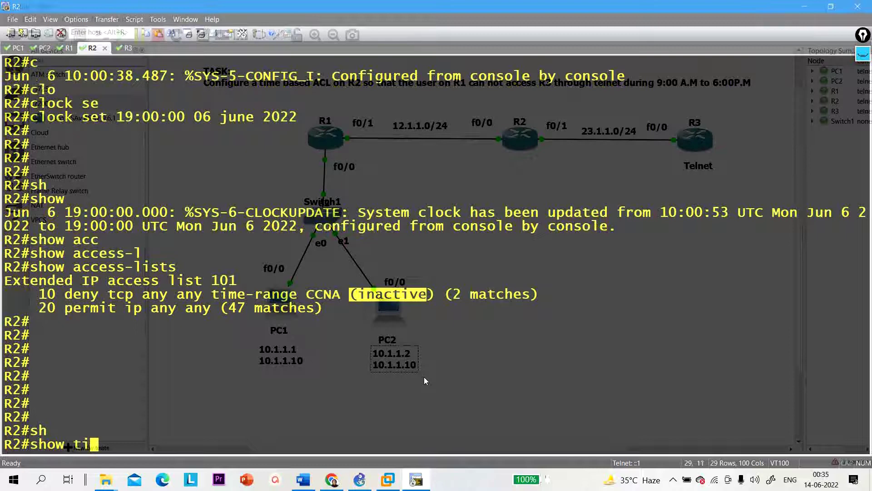
key(Tab)
key(Return)
key(Return)
key(Return)
key(Return)
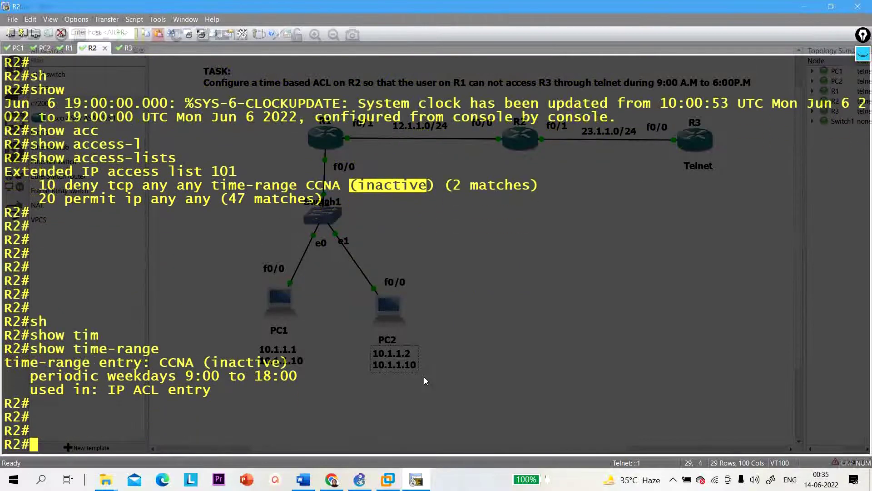
drag(211, 362, 288, 363)
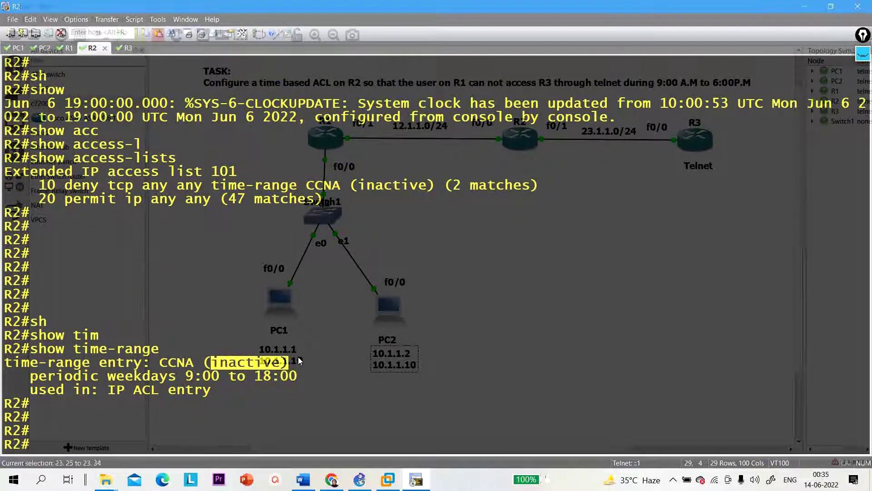
click(9, 50)
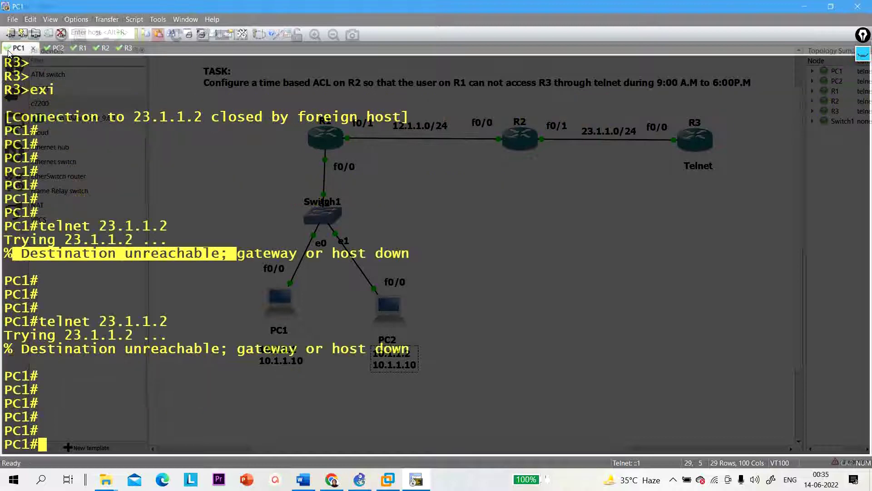
- Telnet from PC1 to R3 at 23.1.1.2, which now connects, and try 'enable'
key(Return)
key(Return)
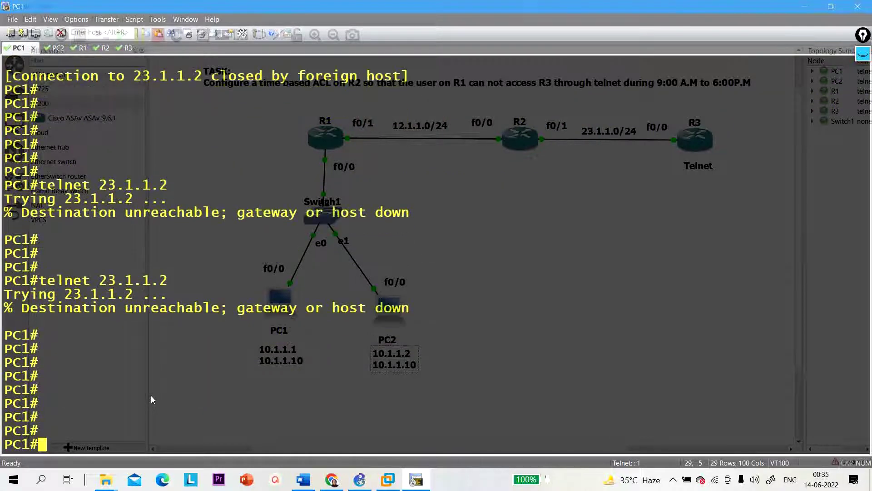
key(Up)
key(Return)
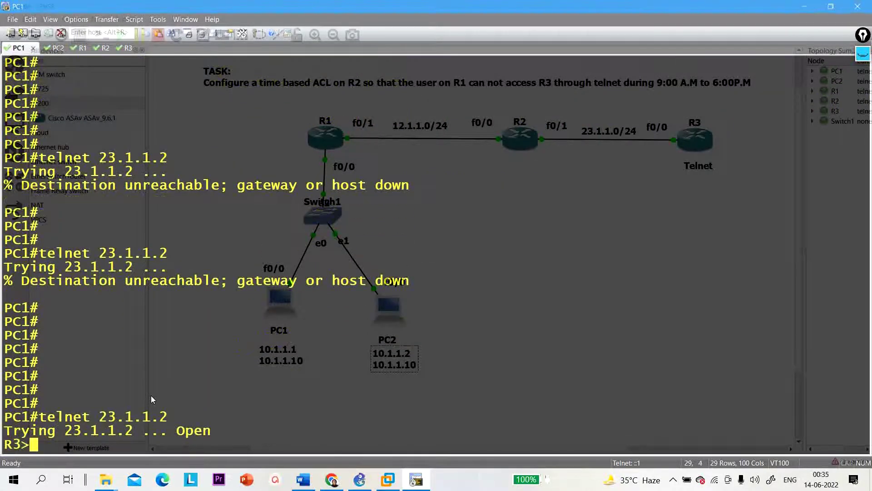
key(Return)
key(Return)
key(Return)
key(Return)
key(Return)
key(Return)
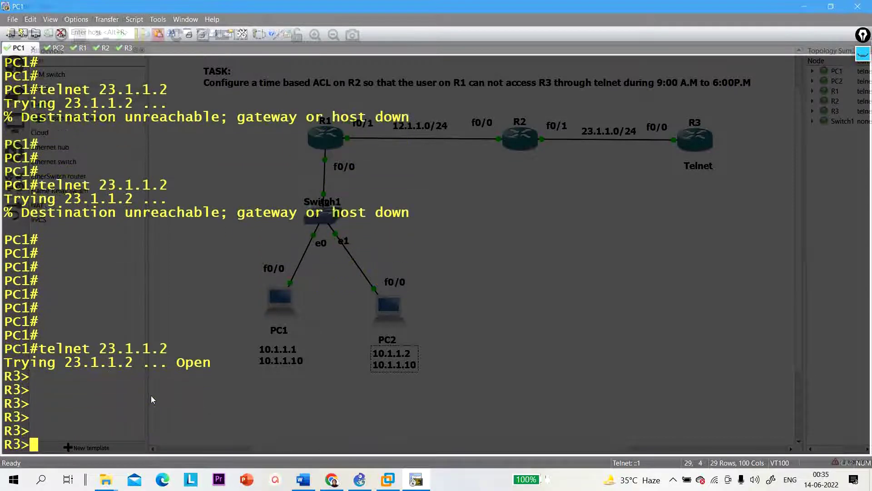
text(en)
key(Tab)
key(Return)
- Configure an enable password on R3 from R3's own console
key(Return)
key(Return)
key(Return)
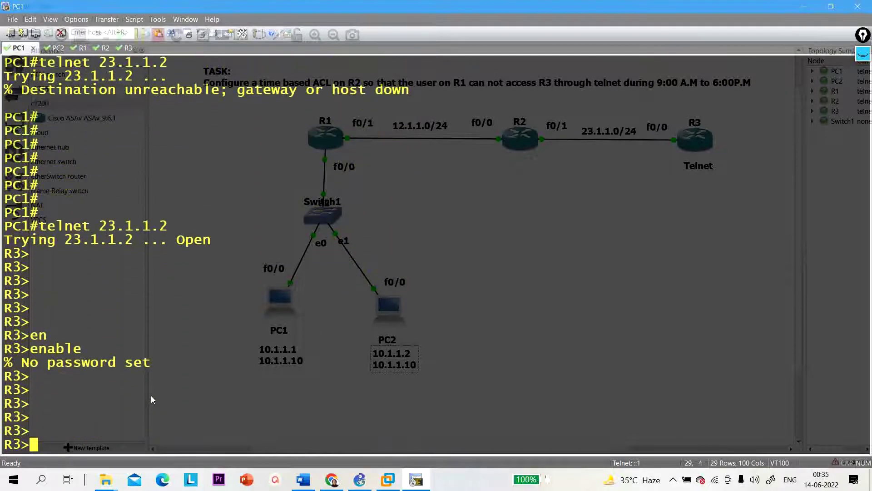
key(ctrl+Tab)
key(ctrl+Tab)
key(ctrl+Tab)
key(ctrl+Tab)
key(Return)
key(Return)
key(Return)
key(Return)
key(Return)
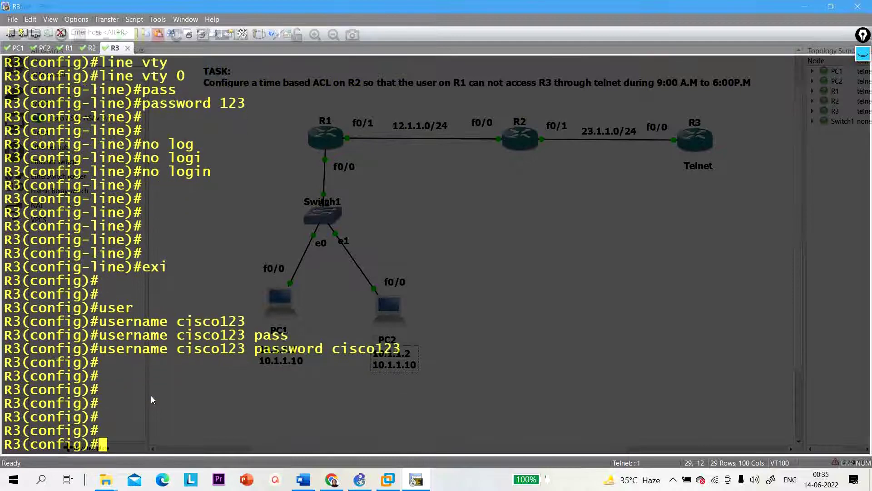
text(ena)
key(Tab)
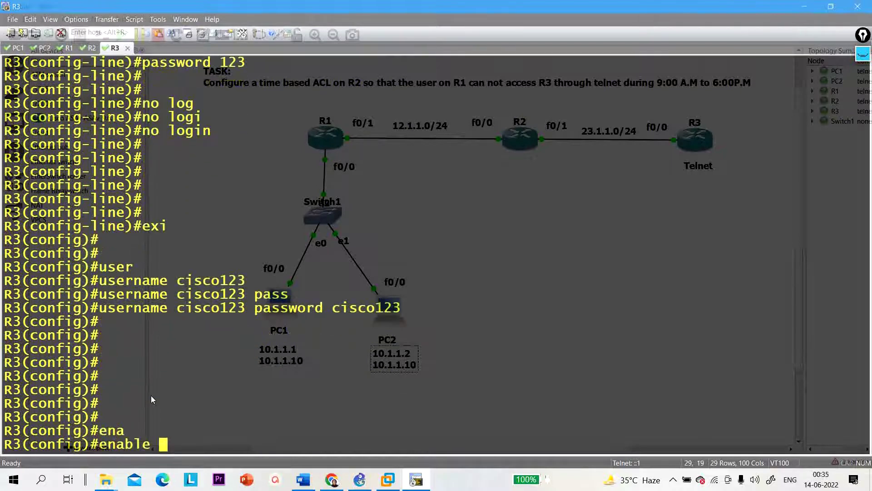
text(padss)
key(Tab)
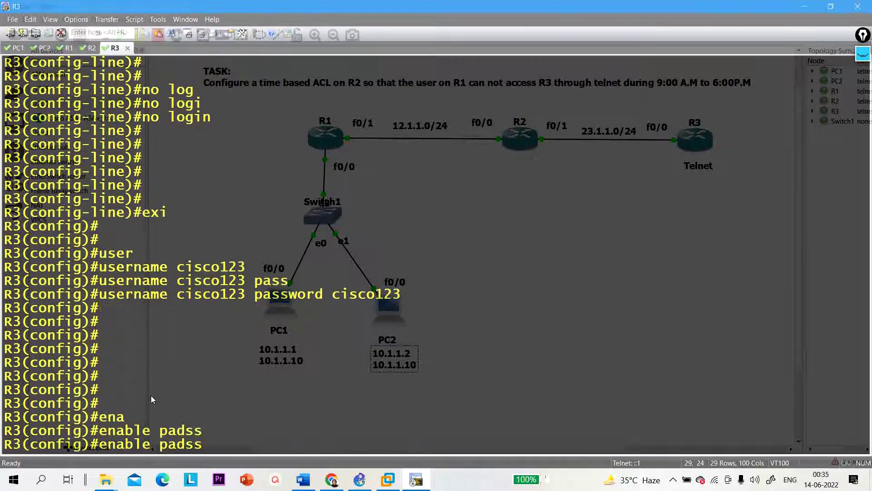
key(BackSpace)
key(BackSpace)
key(BackSpace)
text(ss)
key(Tab)
text(123)
key(Return)
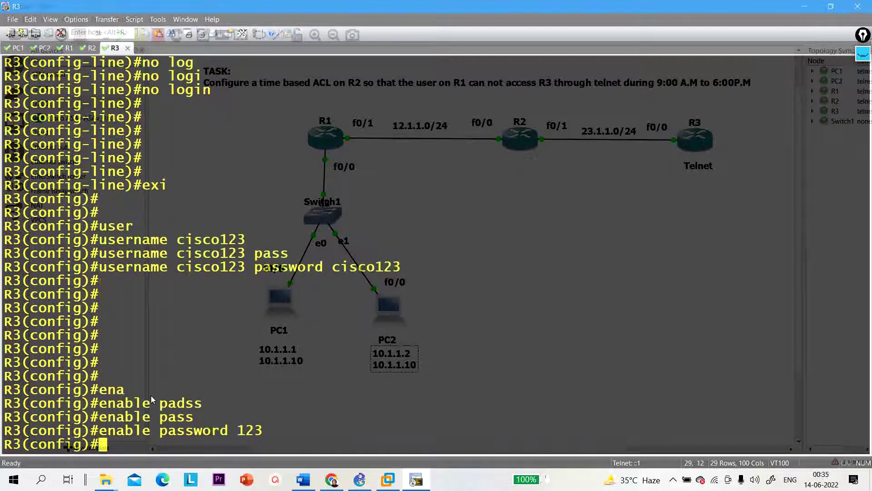
key(ctrl+Tab)
- Enter privileged mode on R3 through PC1's telnet session with the enable password
key(Return)
text(e)
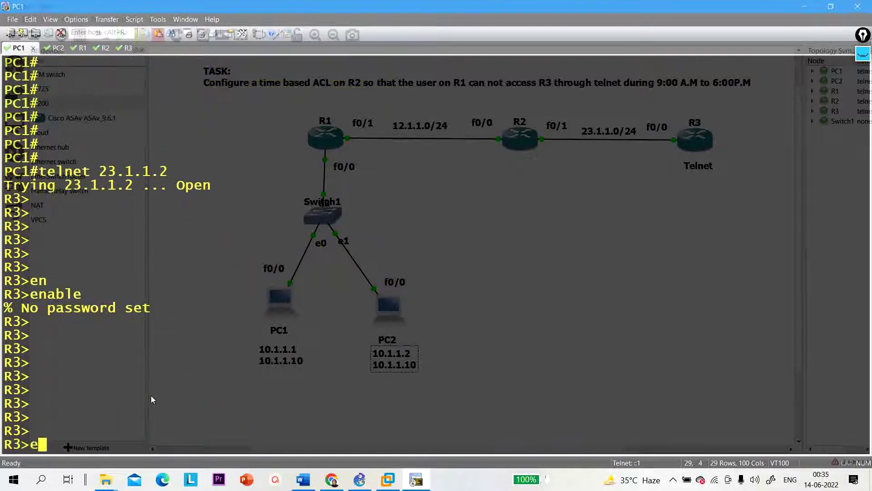
text(n)
key(Tab)
key(Return)
key(Return)
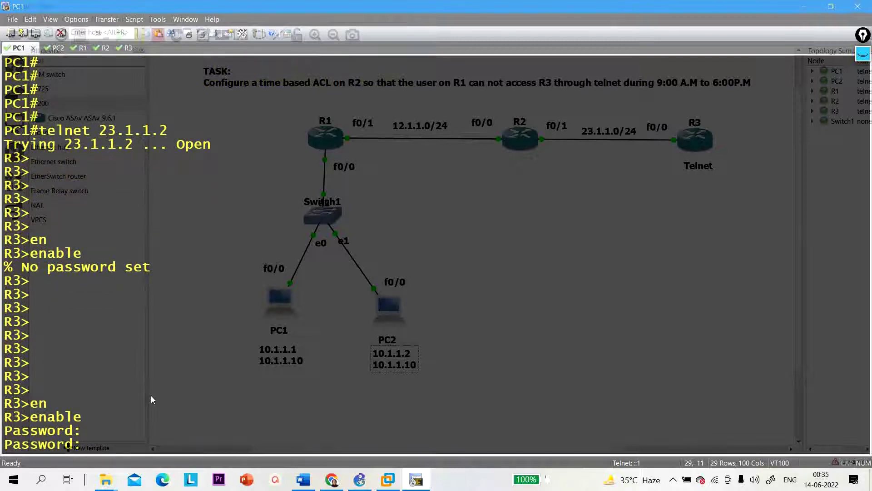
text(123)
key(Return)
key(Return)
key(Return)
key(Return)
key(Return)
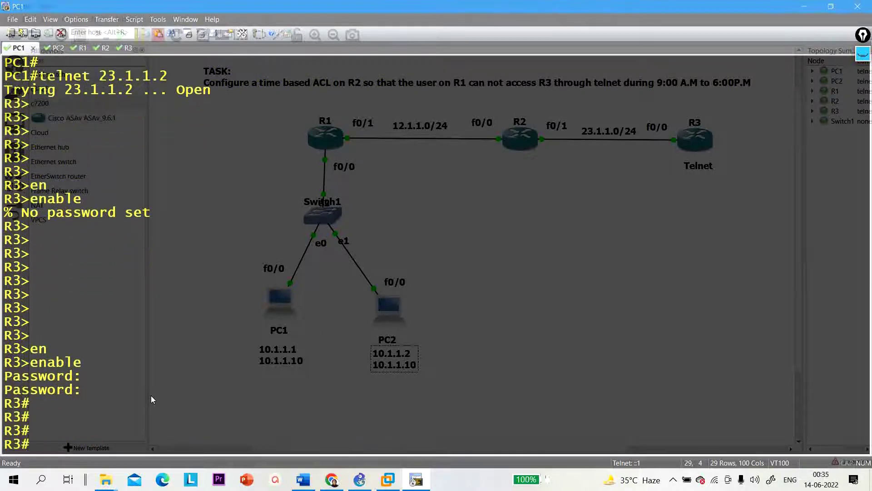
- Run 'show ip int br | ex un' on R3 to confirm 23.1.1.2 is up
text(sh)
key(Tab)
text(ip int )
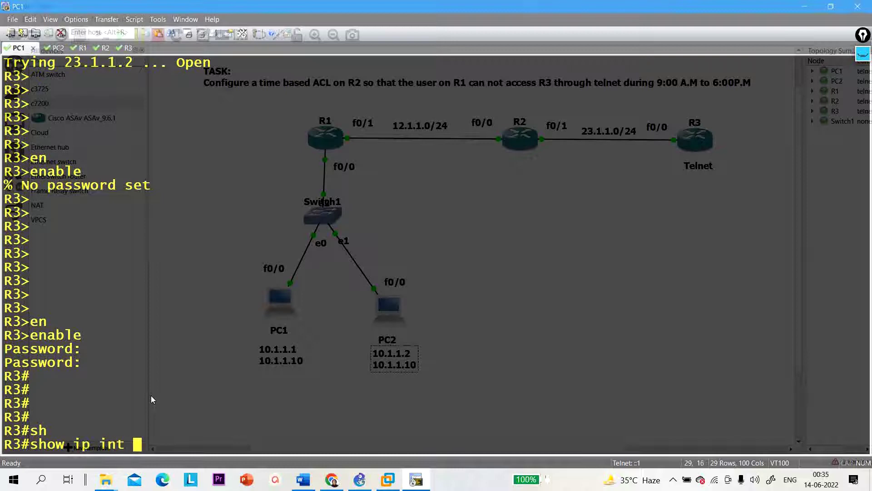
text(br | ex un)
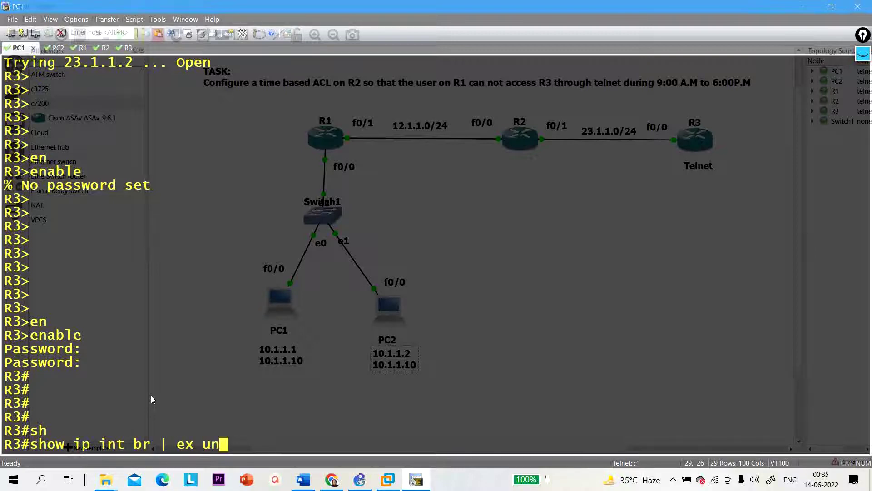
key(Return)
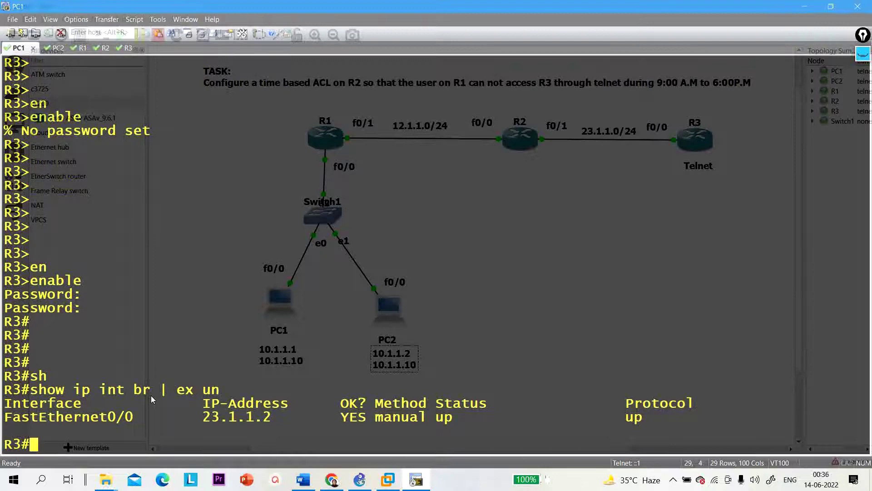
key(ctrl+Tab)
key(ctrl+Tab)
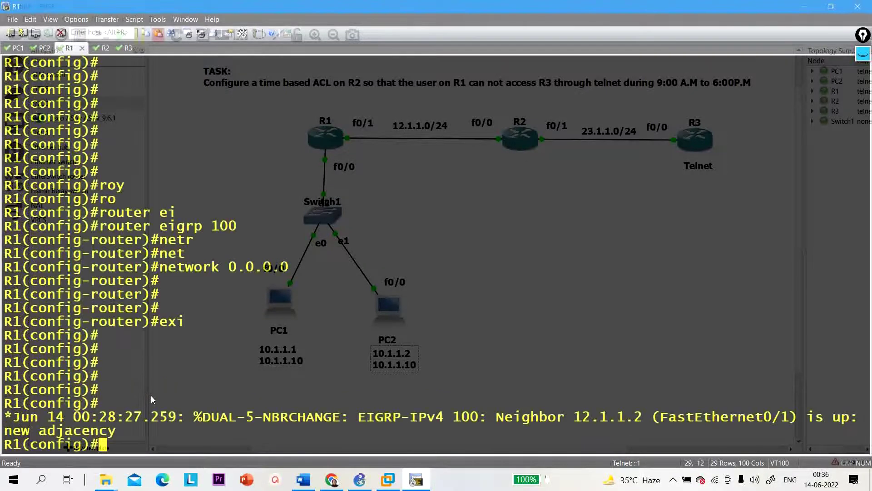
key(ctrl+Tab)
- Set R2's clock to 16:00:00 on 06 June 2022
key(Return)
key(Return)
key(Return)
key(Return)
key(Return)
key(Return)
key(Return)
key(Return)
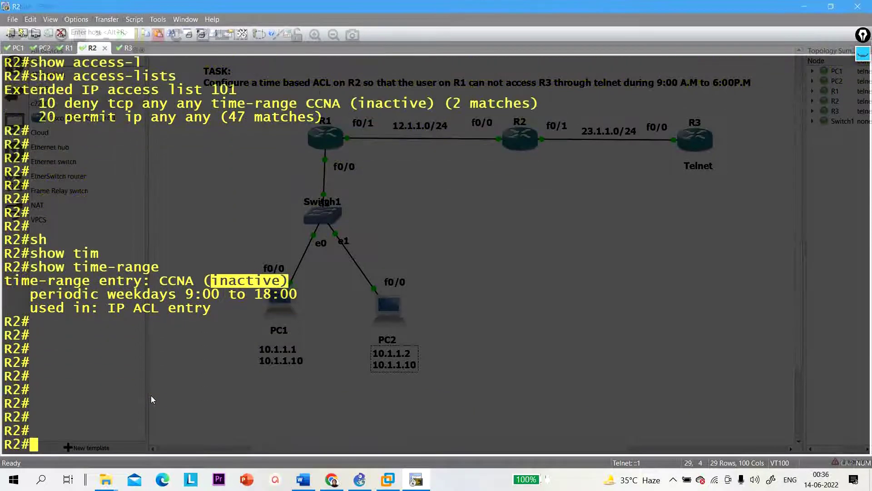
text(clo)
key(Tab)
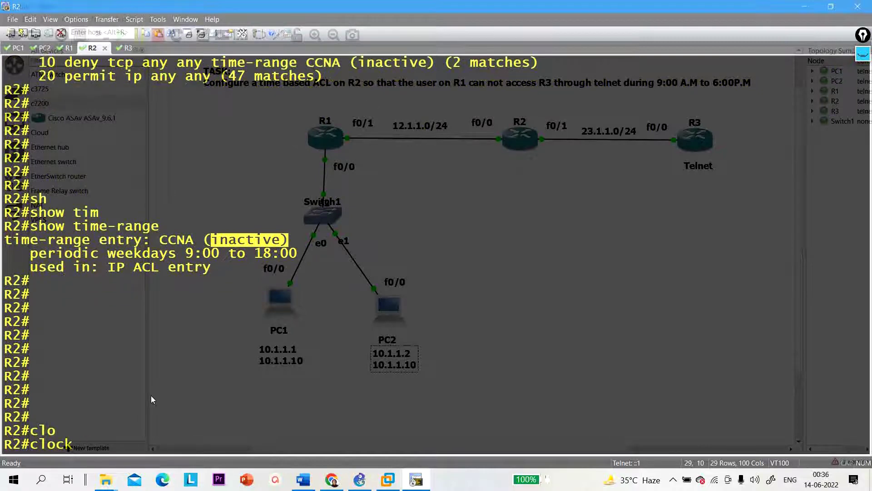
text(se)
key(Tab)
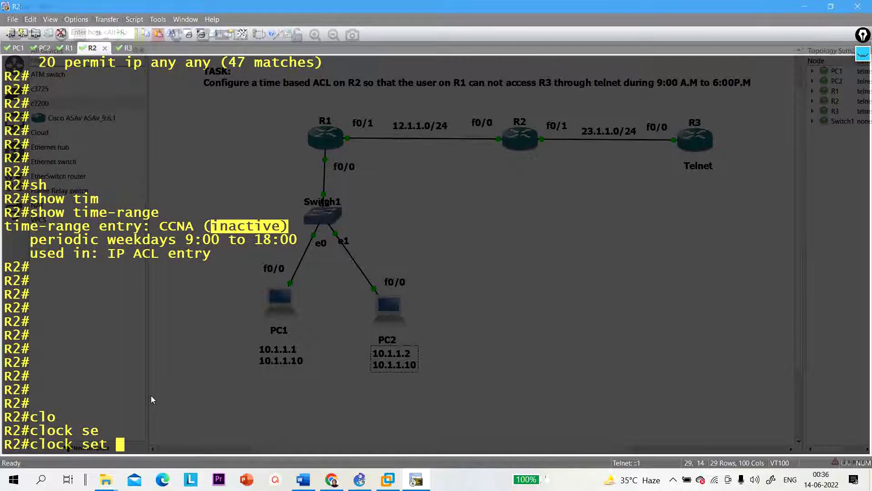
text(16:00:00 0)
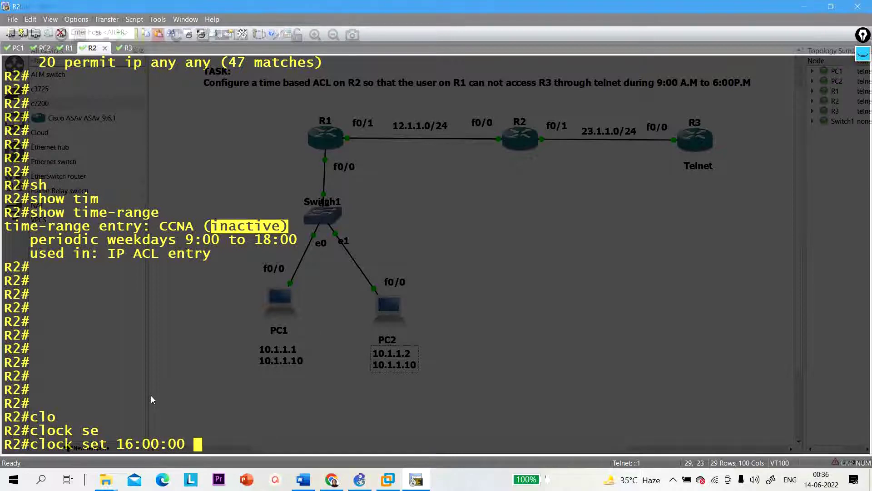
text(6 june 2022)
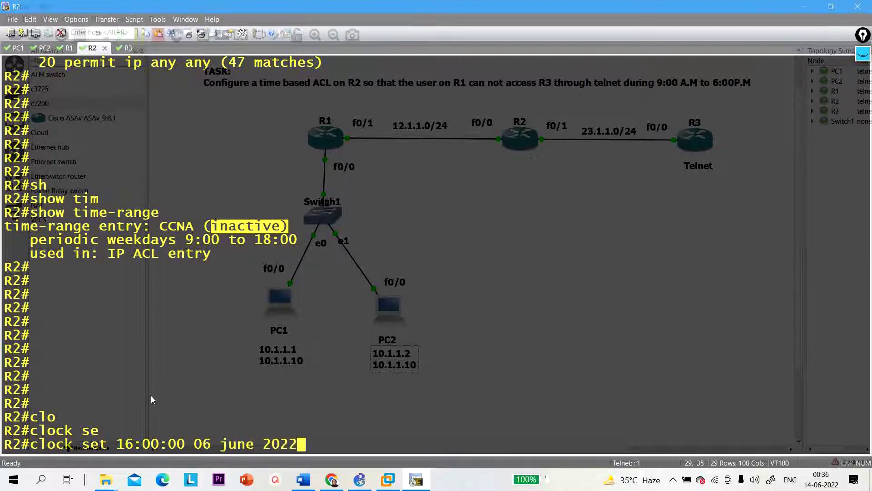
key(Return)
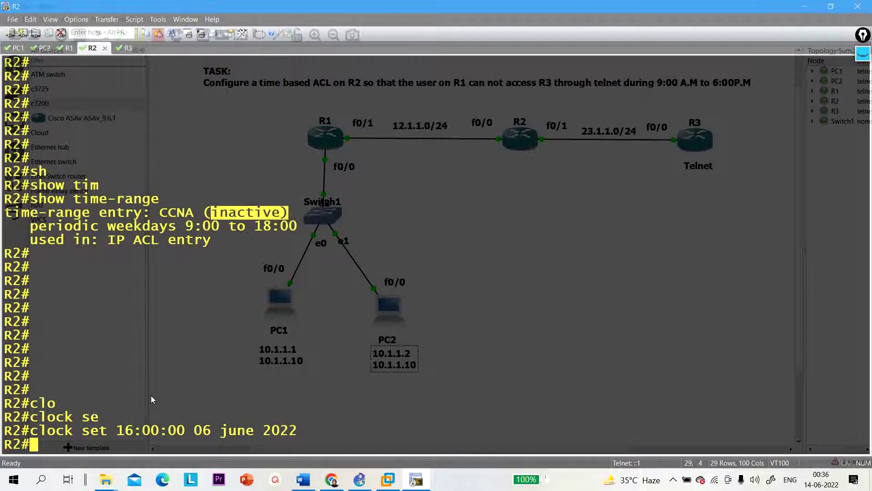
key(Return)
key(Return)
key(Return)
key(Return)
key(Return)
key(Return)
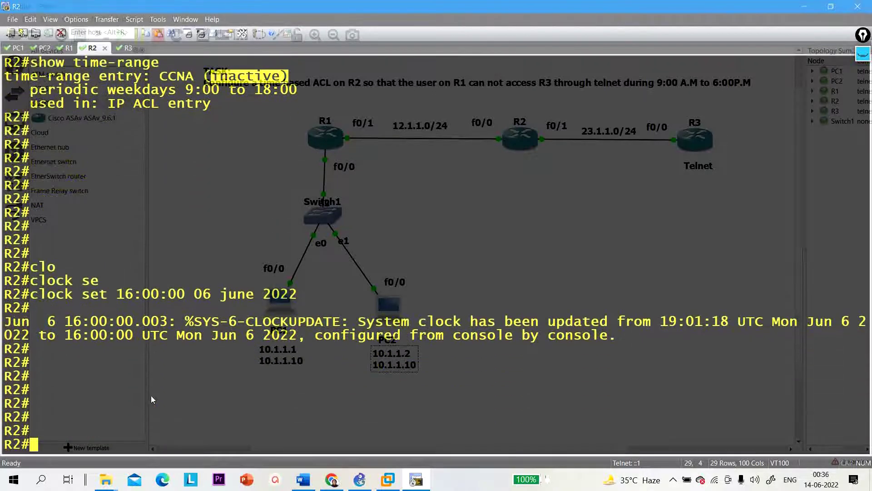
- Run 'show access-lists' on R2 and highlight the deny entry's active status
text(sh)
key(Tab)
text(acc)
key(Tab)
text(l)
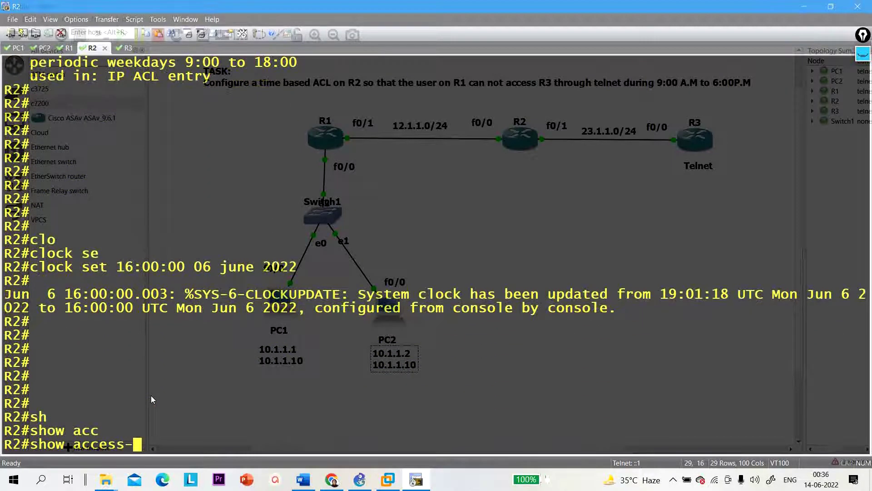
key(Tab)
key(Return)
key(Return)
key(Return)
key(Return)
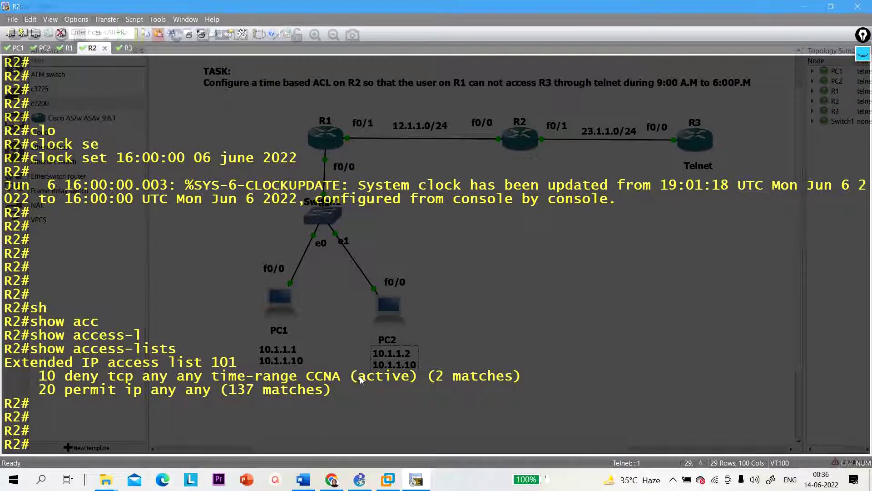
drag(359, 376, 408, 377)
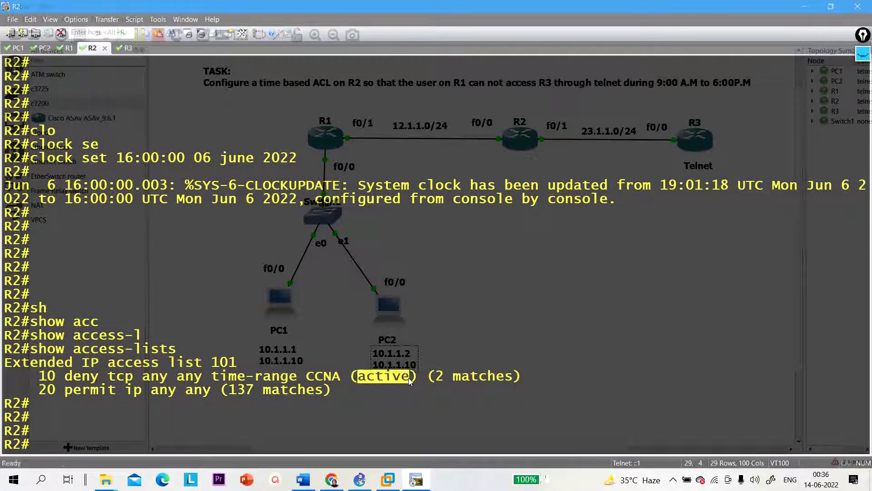
key(ctrl+Tab)
key(ctrl+Tab)
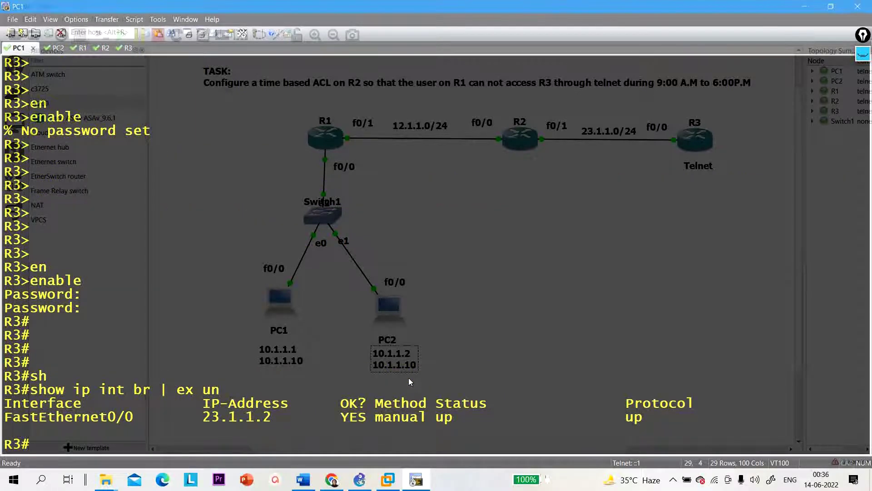
- Telnet from PC2 to 23.1.1.2, see Destination unreachable, then minimize SecureCRT
key(ctrl+Tab)
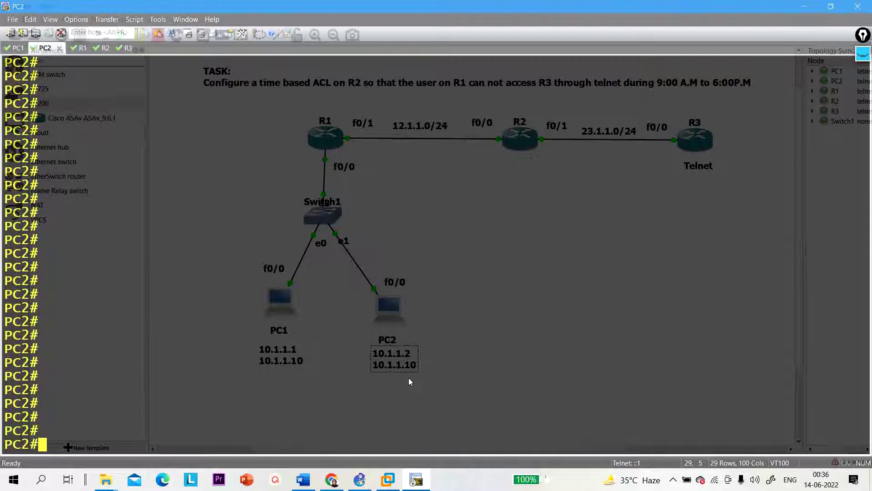
text(teln)
key(Tab)
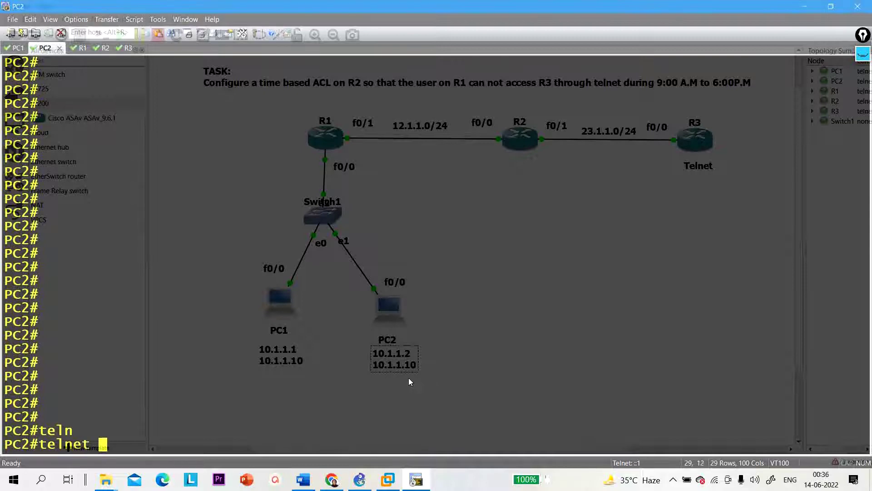
text(23.1.1.1)
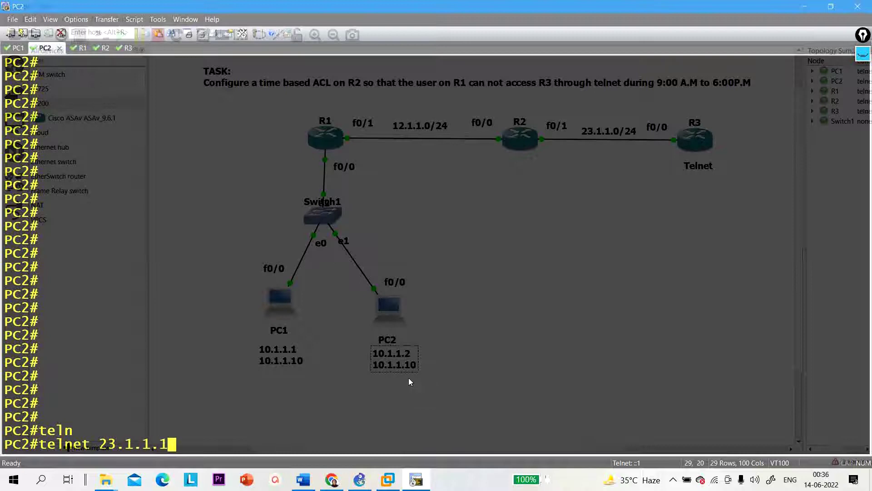
key(BackSpace)
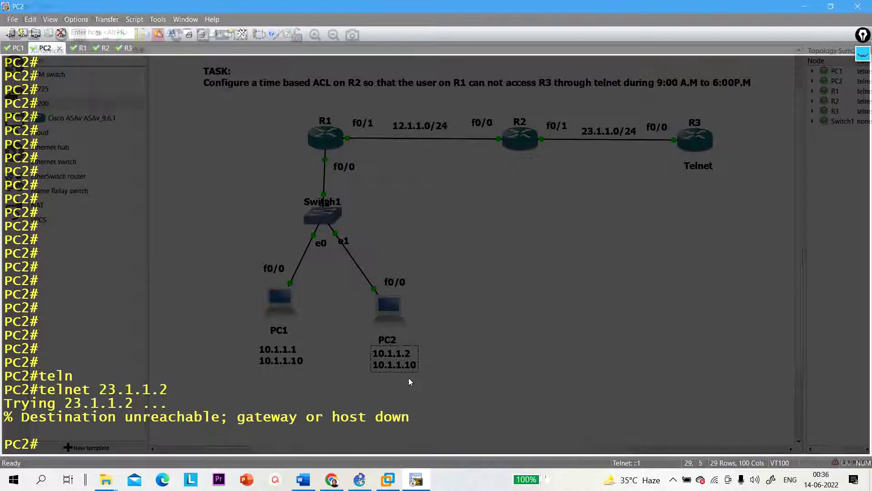
key(Return)
key(Return)
key(Return)
key(Return)
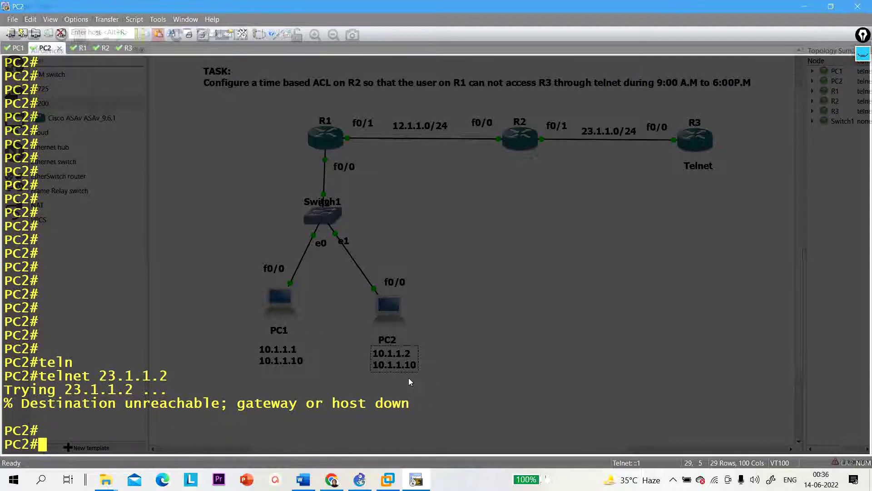
click(804, 6)
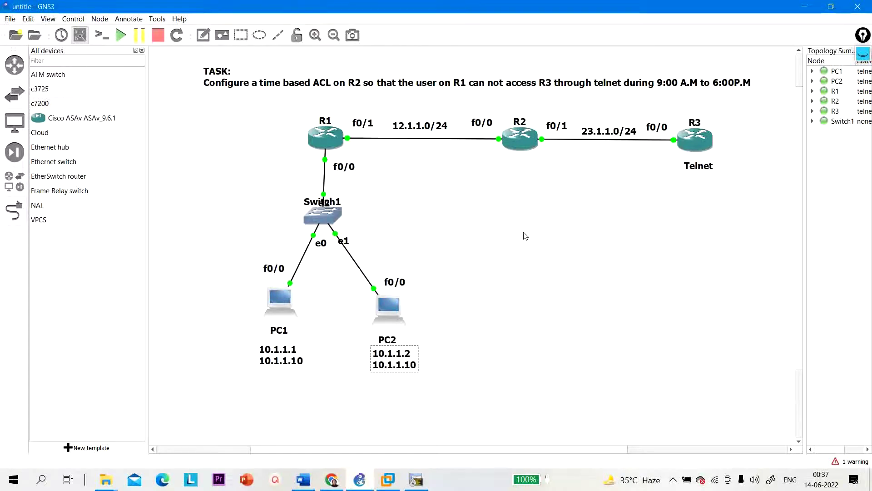
click(222, 183)
drag(221, 179, 459, 398)
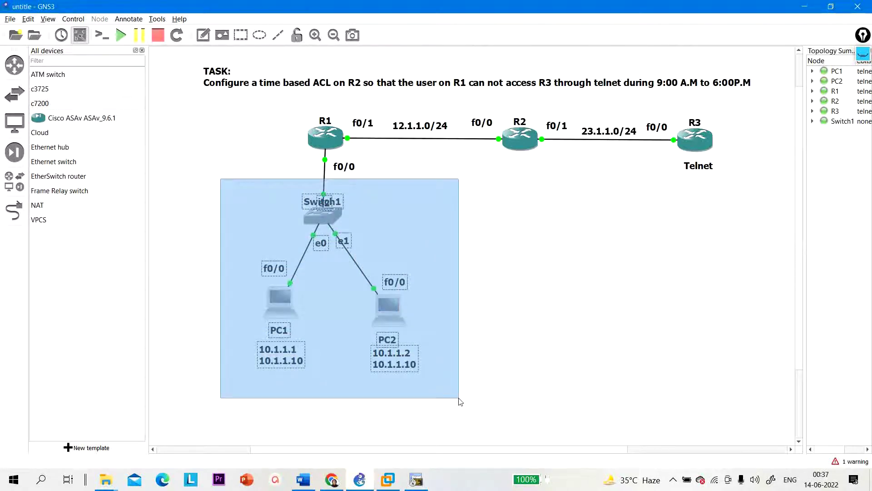
drag(459, 399, 459, 400)
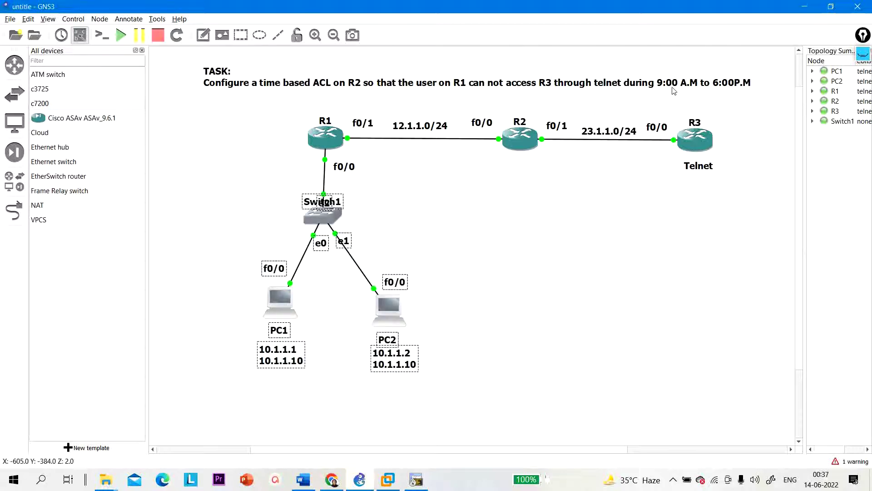
drag(471, 352, 194, 230)
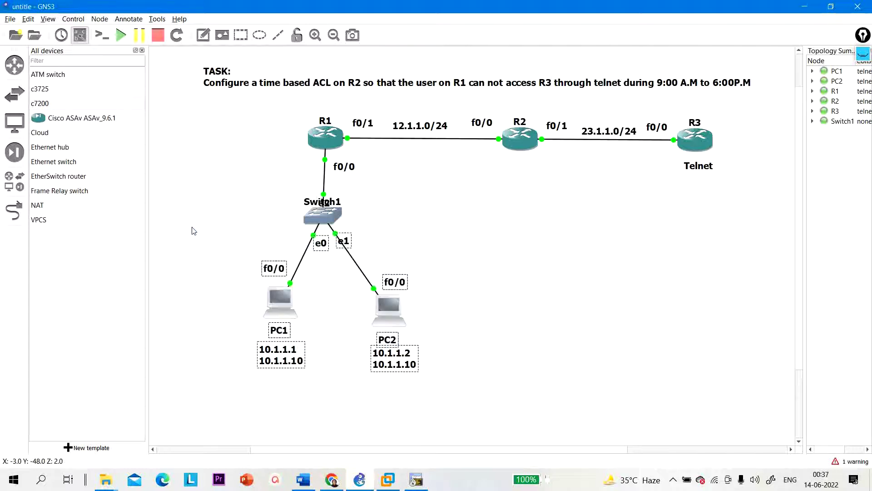